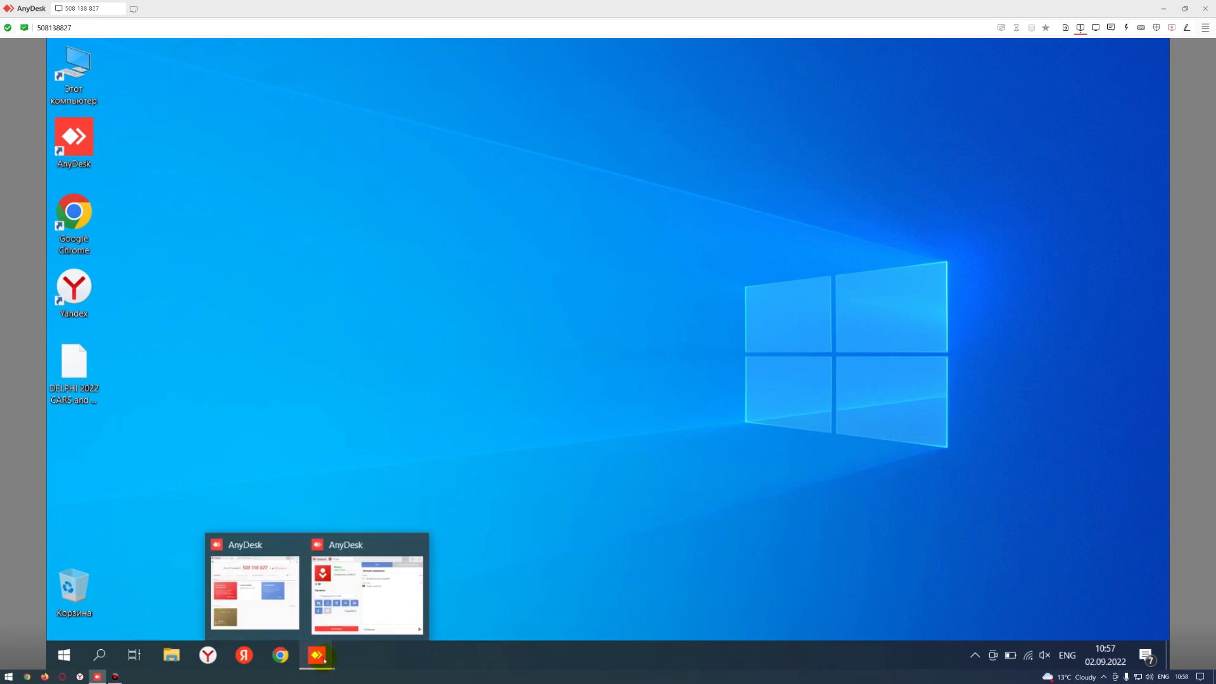
# - Bring the main AnyDesk window to the front, ahead of the incoming-session window
pyautogui.click(361, 607)
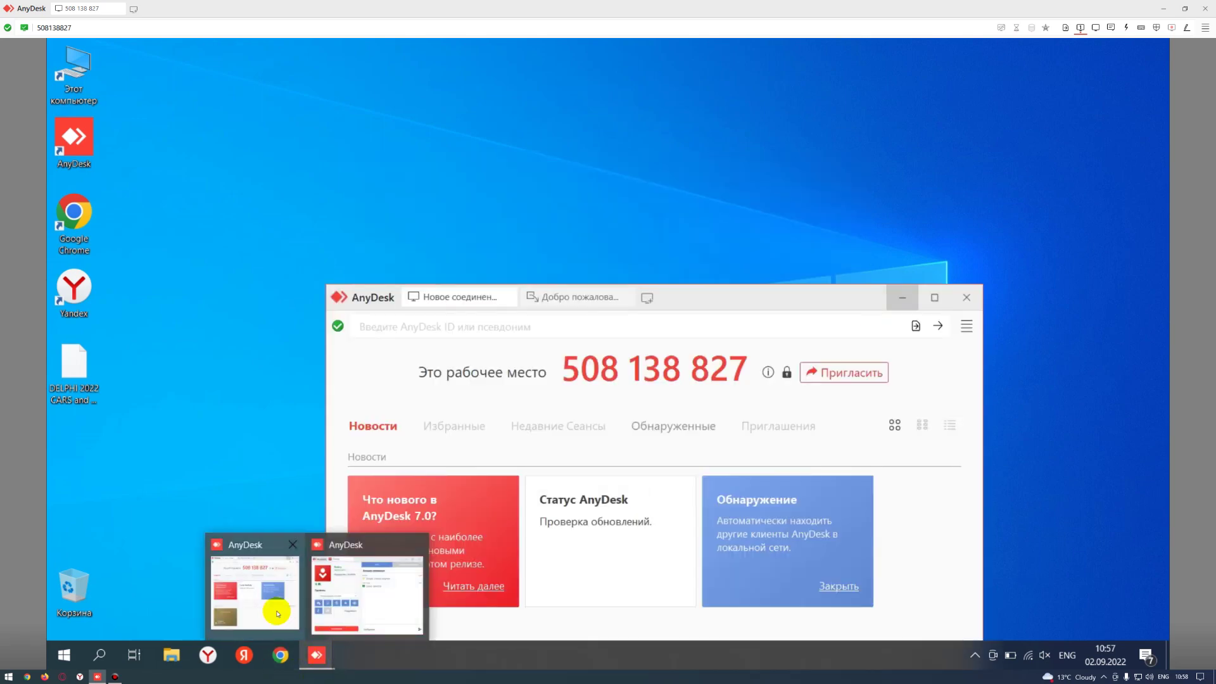
pyautogui.click(277, 614)
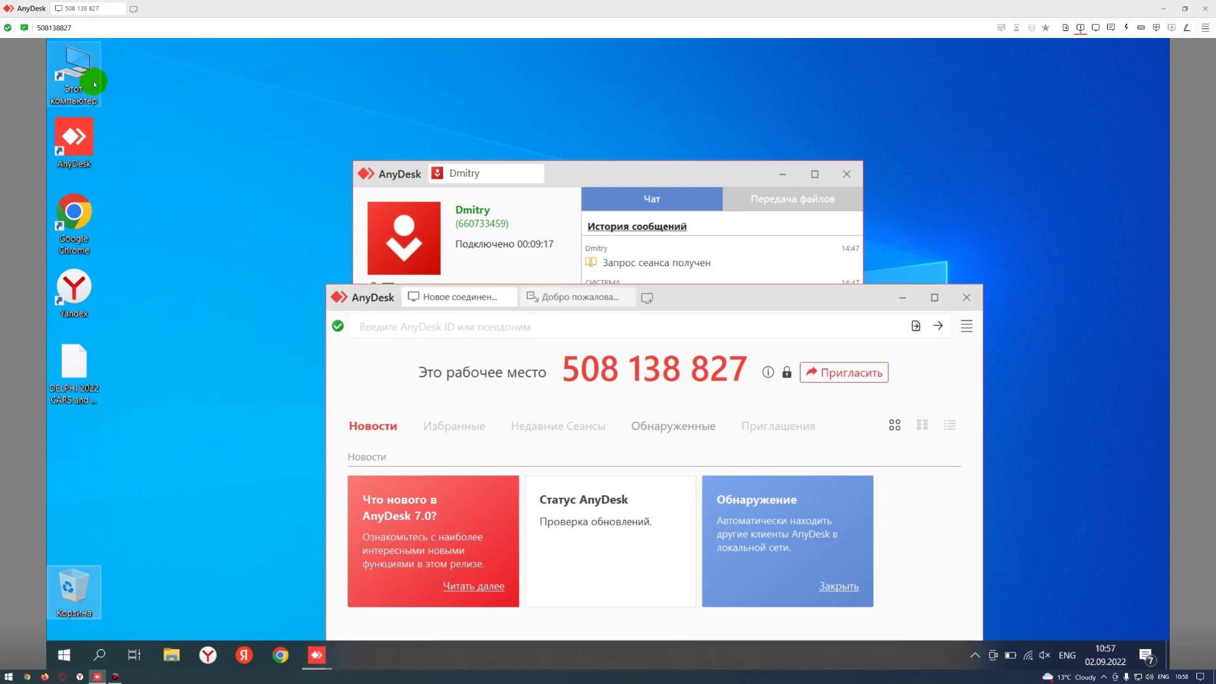
# - Open the This PC system properties to check Windows 10 Pro 64-bit, then close them
pyautogui.press('super+e')
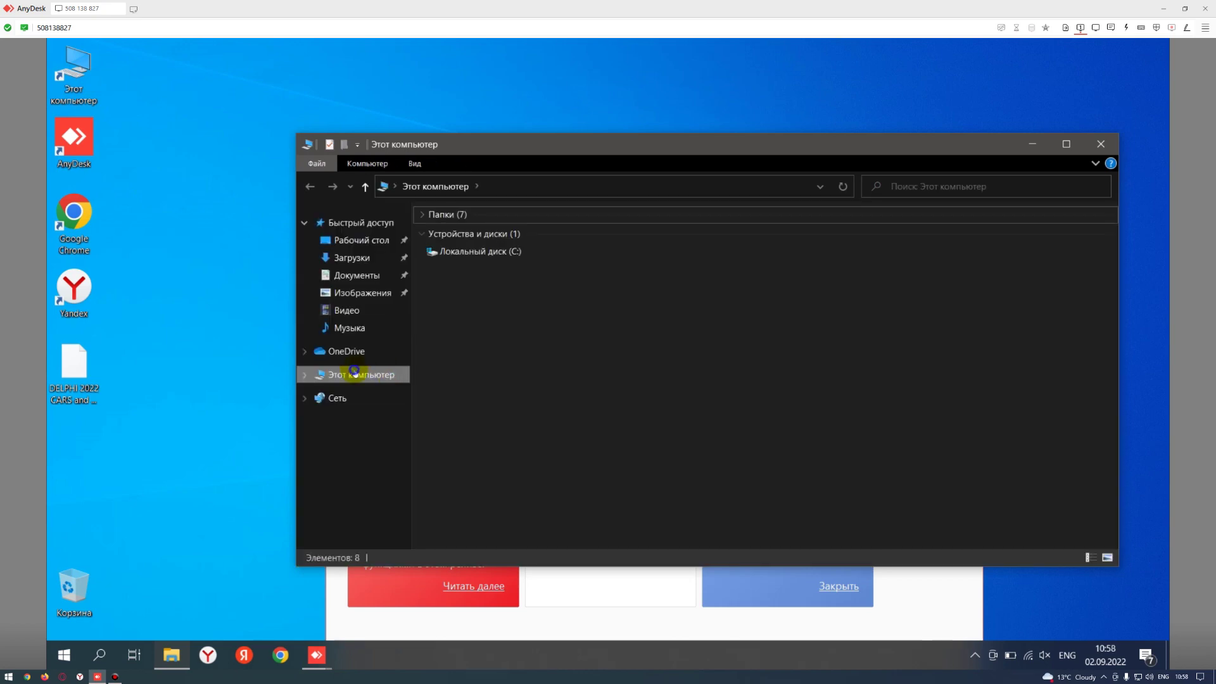
pyautogui.rightClick(354, 372)
pyautogui.click(403, 564)
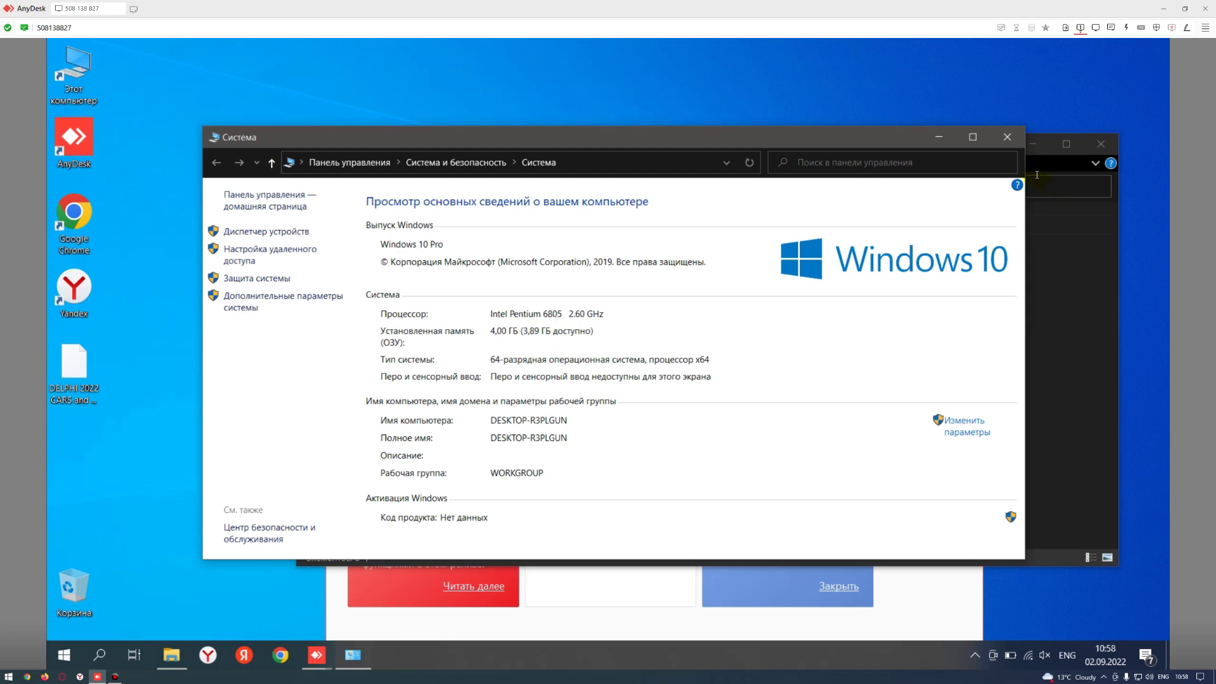
pyautogui.click(1007, 137)
pyautogui.click(149, 510)
pyautogui.click(85, 642)
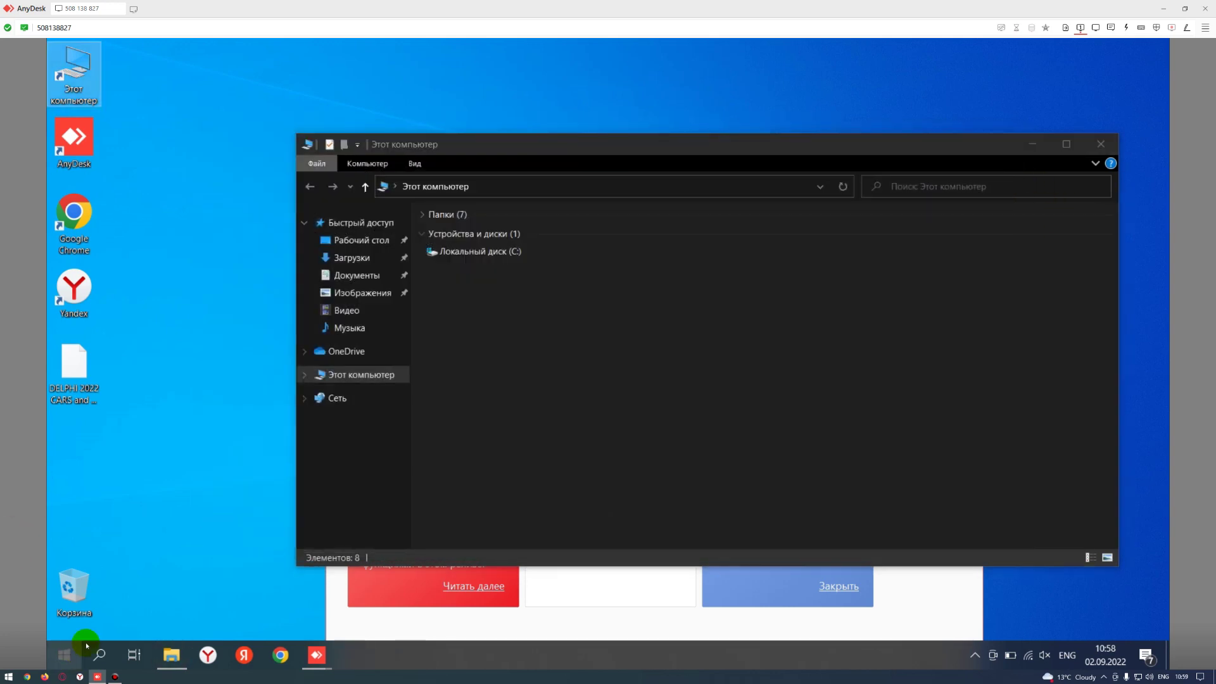
# - Search 'защита' from Start and check Virus & threat protection in Windows Security, then close it
pyautogui.click(70, 653)
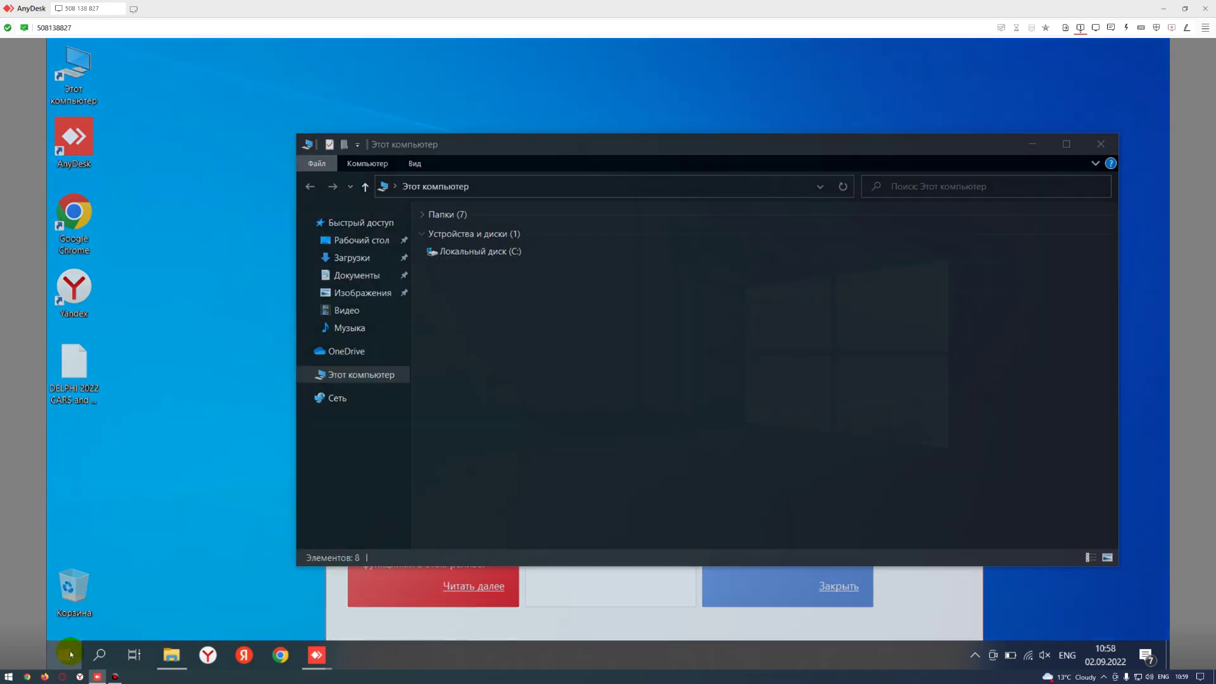
pyautogui.write('pfob')
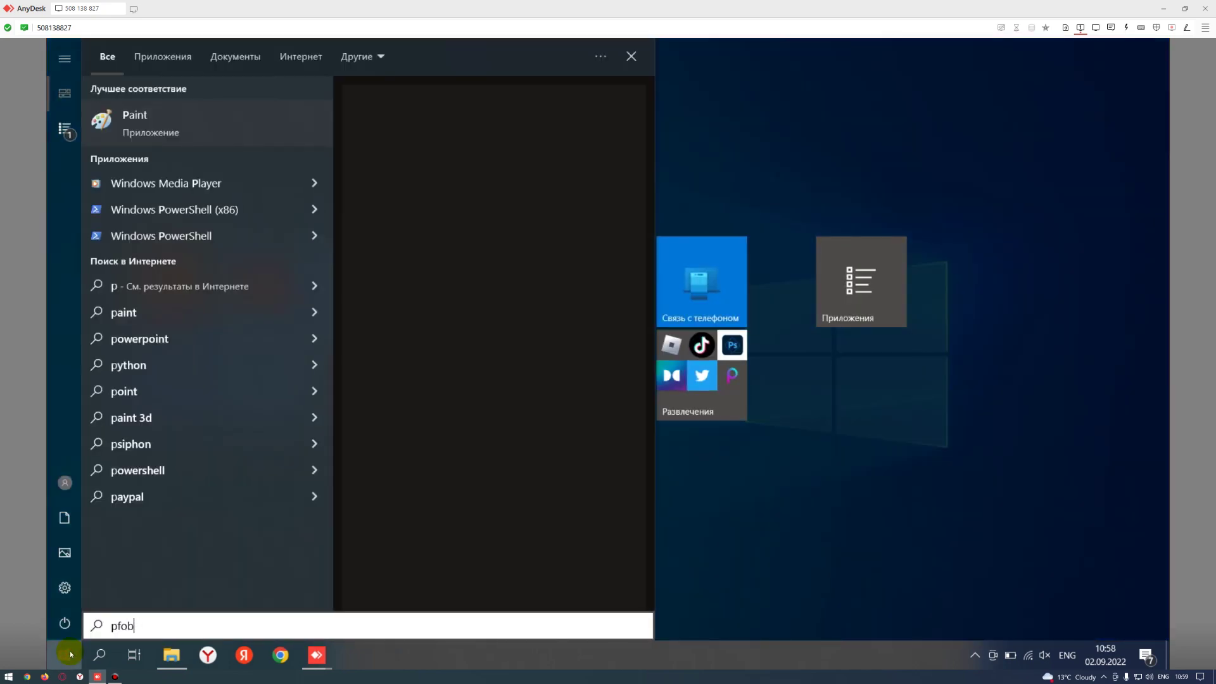
pyautogui.press('BackSpace')
pyautogui.press('BackSpace')
pyautogui.press('BackSpace')
pyautogui.press('BackSpace')
pyautogui.hotkey('alt', 'shift')
pyautogui.write('защит')
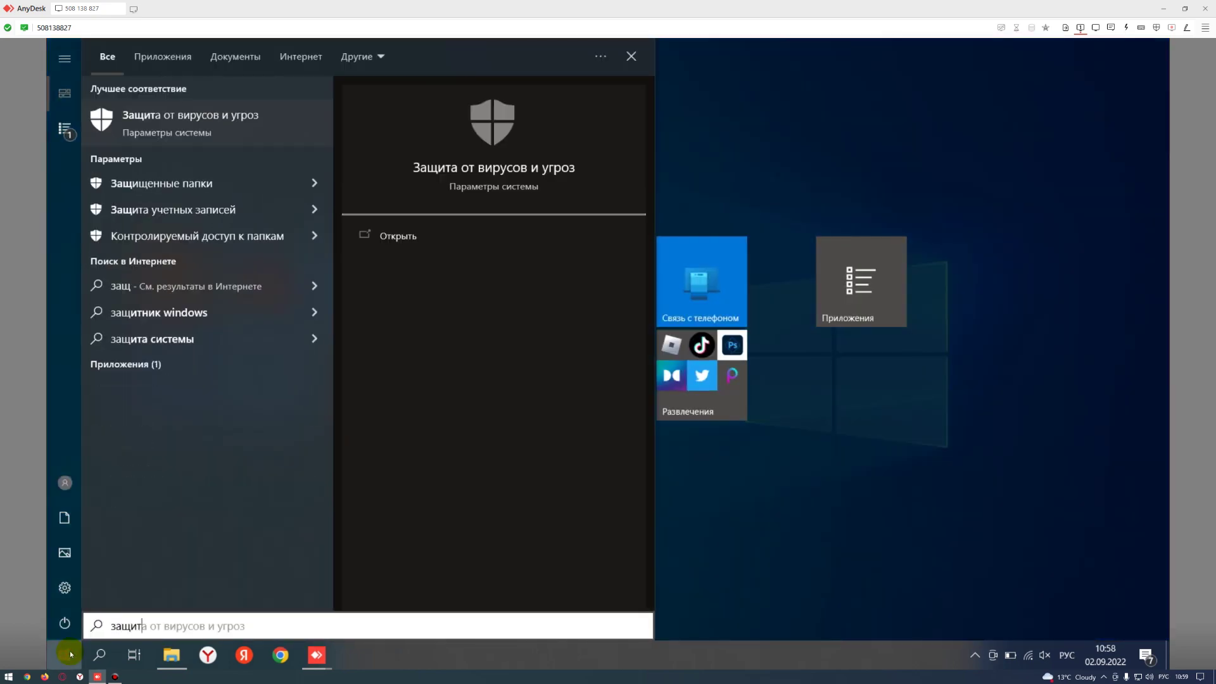
pyautogui.write('а')
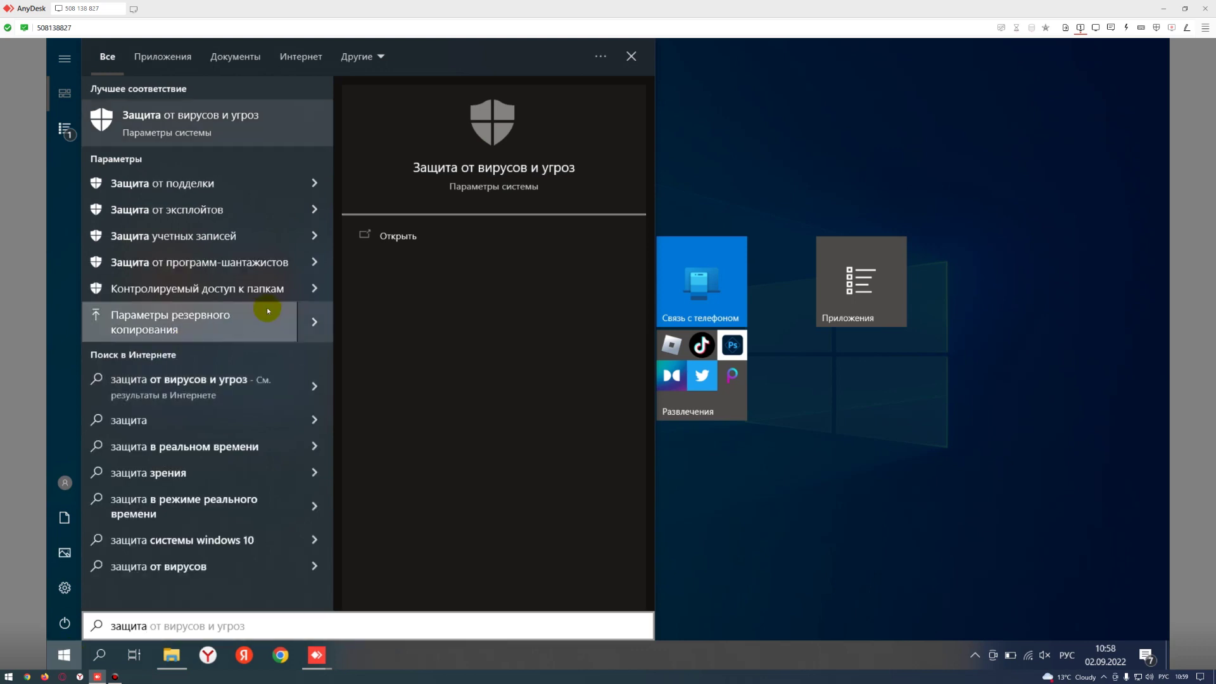
pyautogui.press('Return')
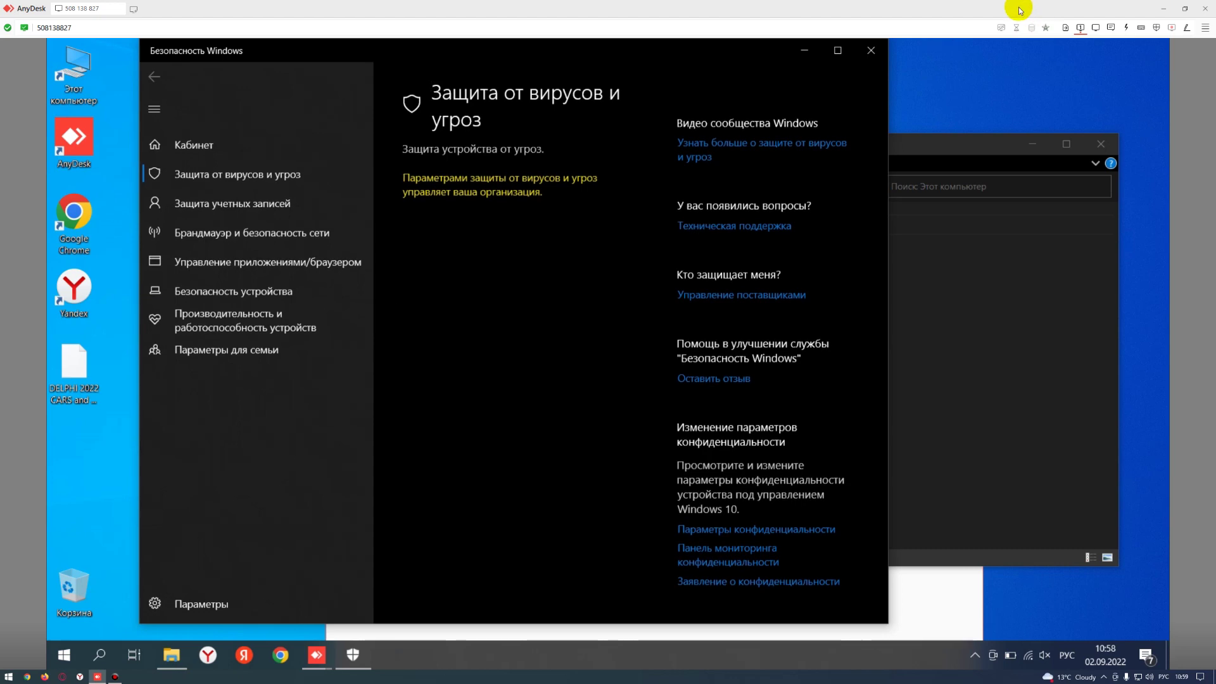
pyautogui.click(884, 50)
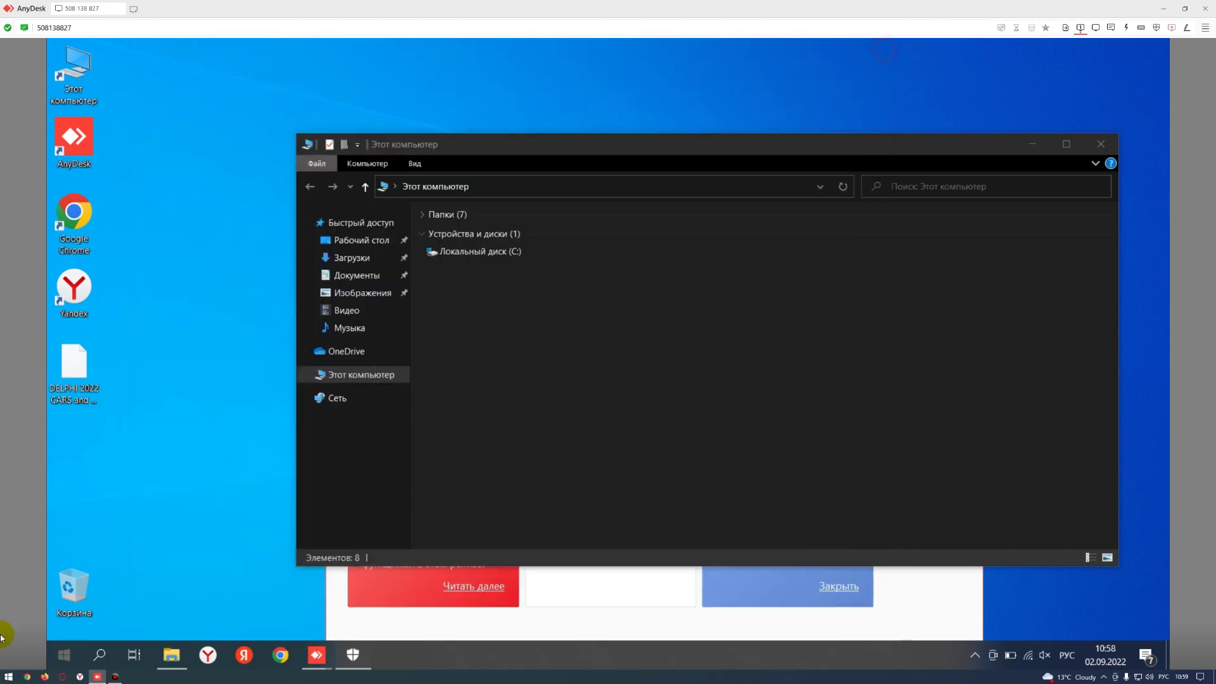
# - Check the Windows Defender Firewall status, then close it and the This PC window
pyautogui.click(61, 656)
pyautogui.write('6')
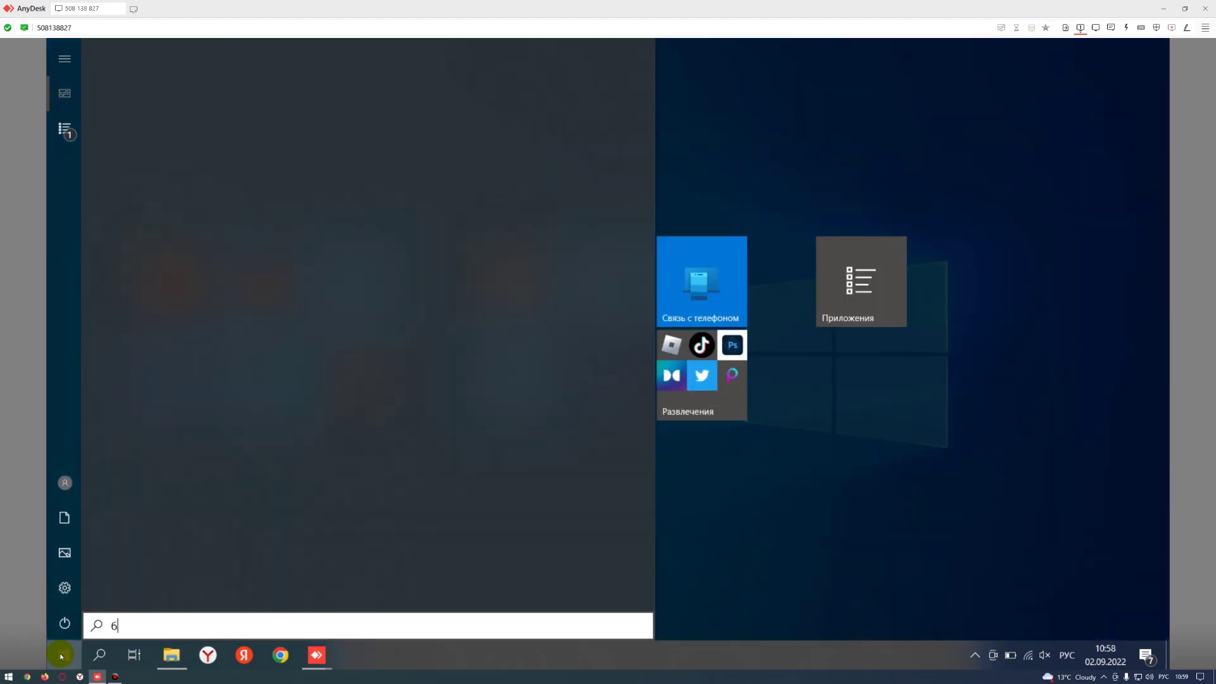
pyautogui.write('рандмауэр')
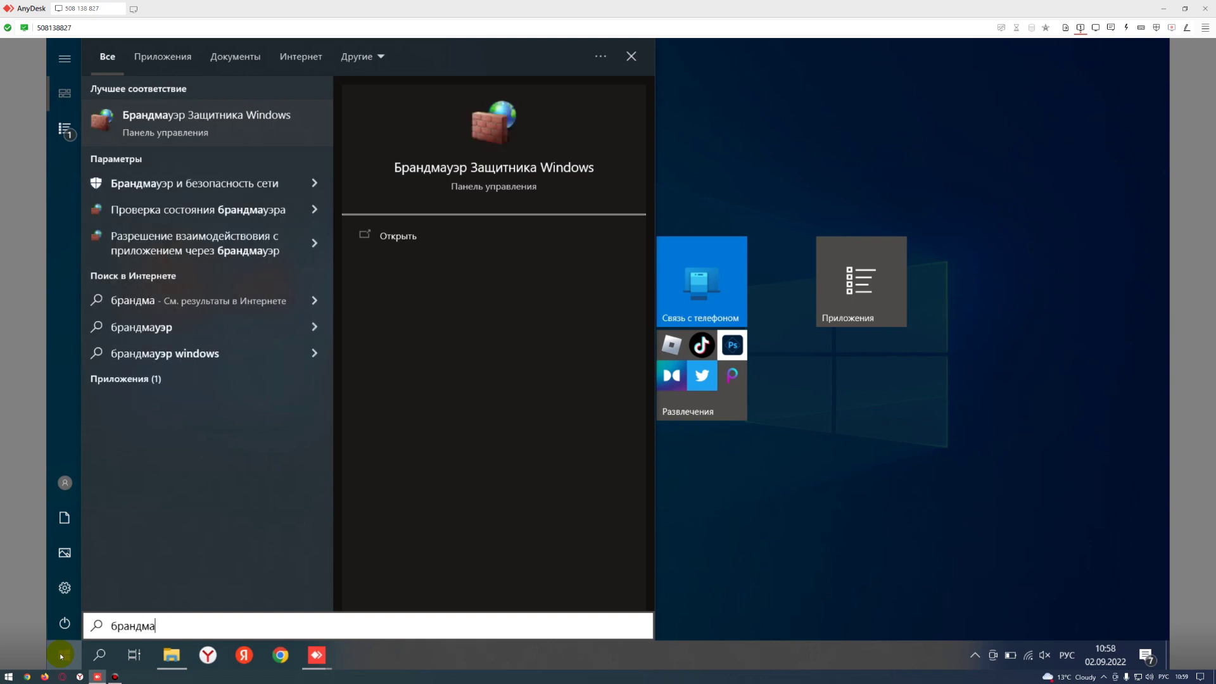
pyautogui.press('Escape')
pyautogui.click(63, 655)
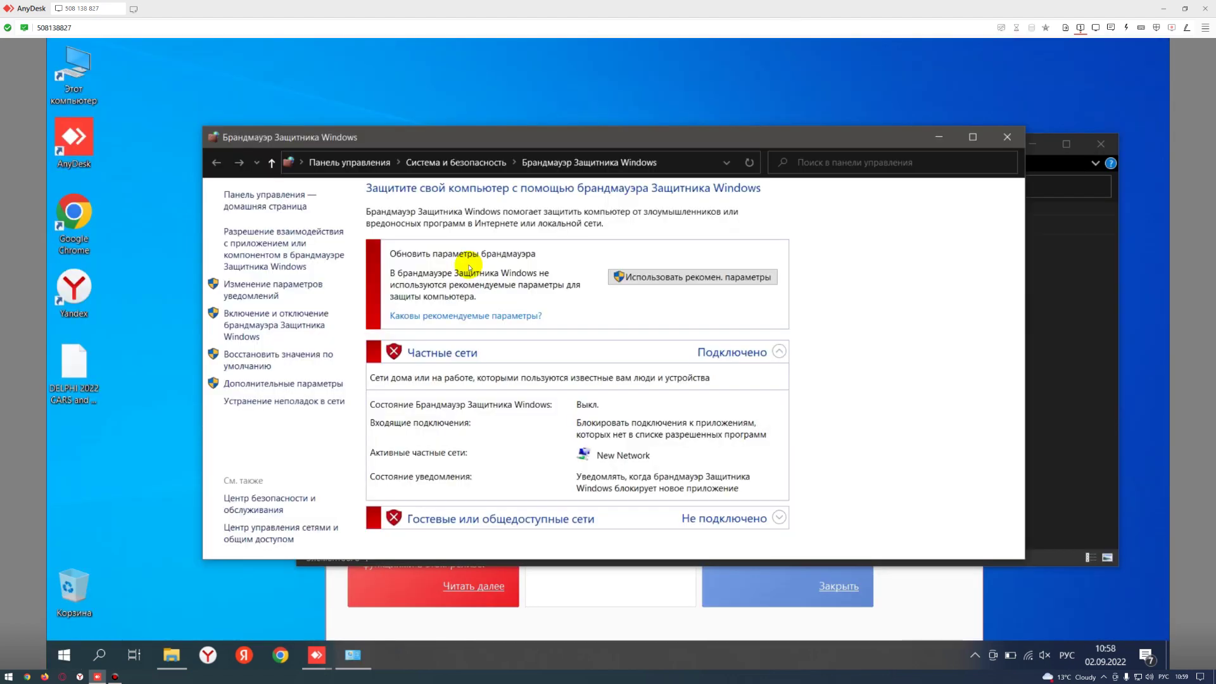
pyautogui.click(1006, 137)
pyautogui.click(1102, 143)
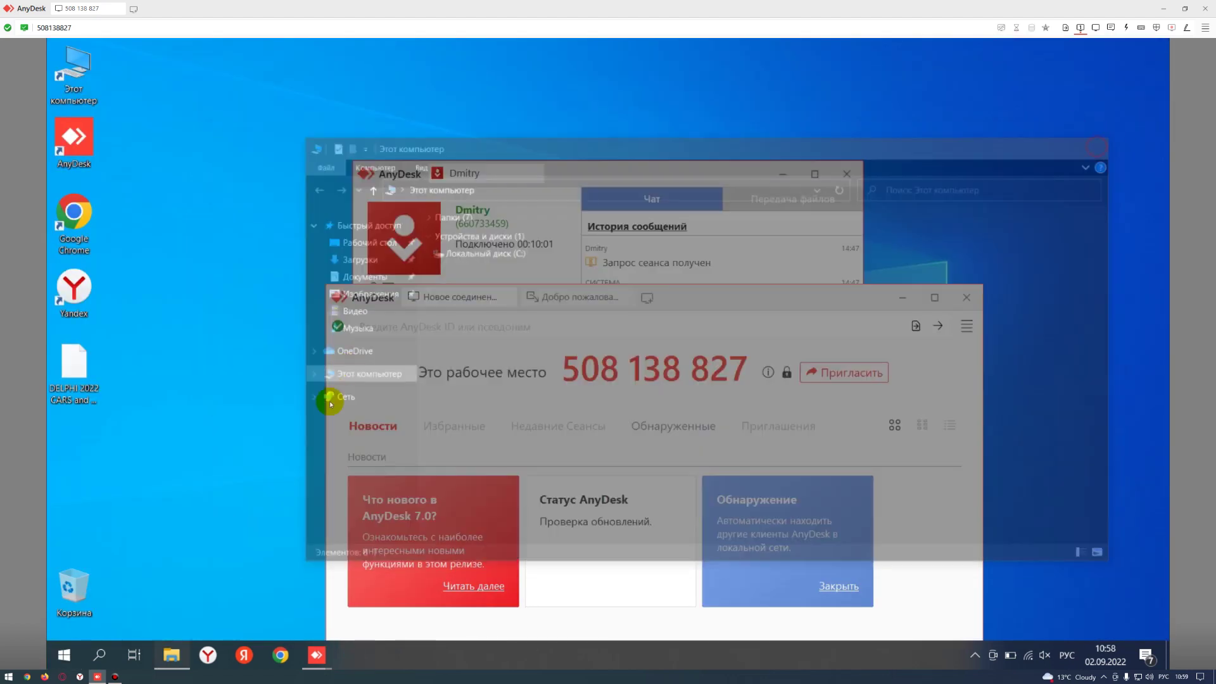
# - Move aside and minimize both AnyDesk windows
pyautogui.moveTo(693, 299); pyautogui.dragTo(598, 234)
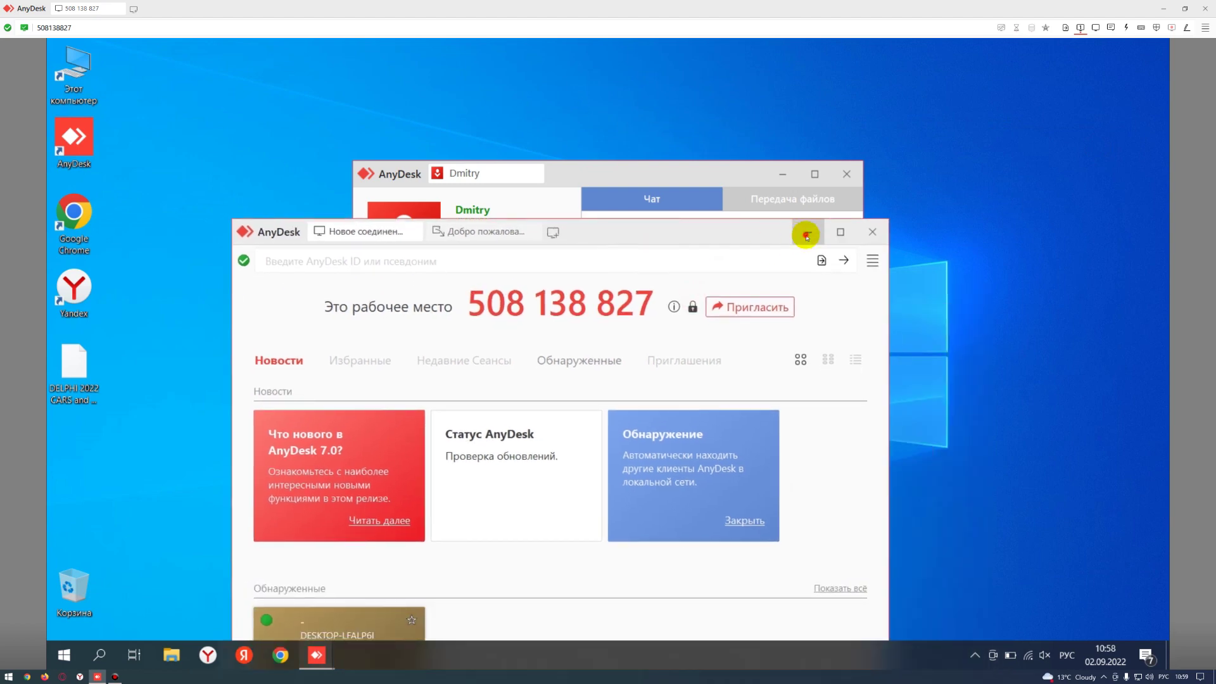
pyautogui.click(804, 233)
pyautogui.click(782, 175)
# - Extract the DELPHI 2022 archive to C:\ with 7-Zip, entering the archive password
pyautogui.rightClick(69, 374)
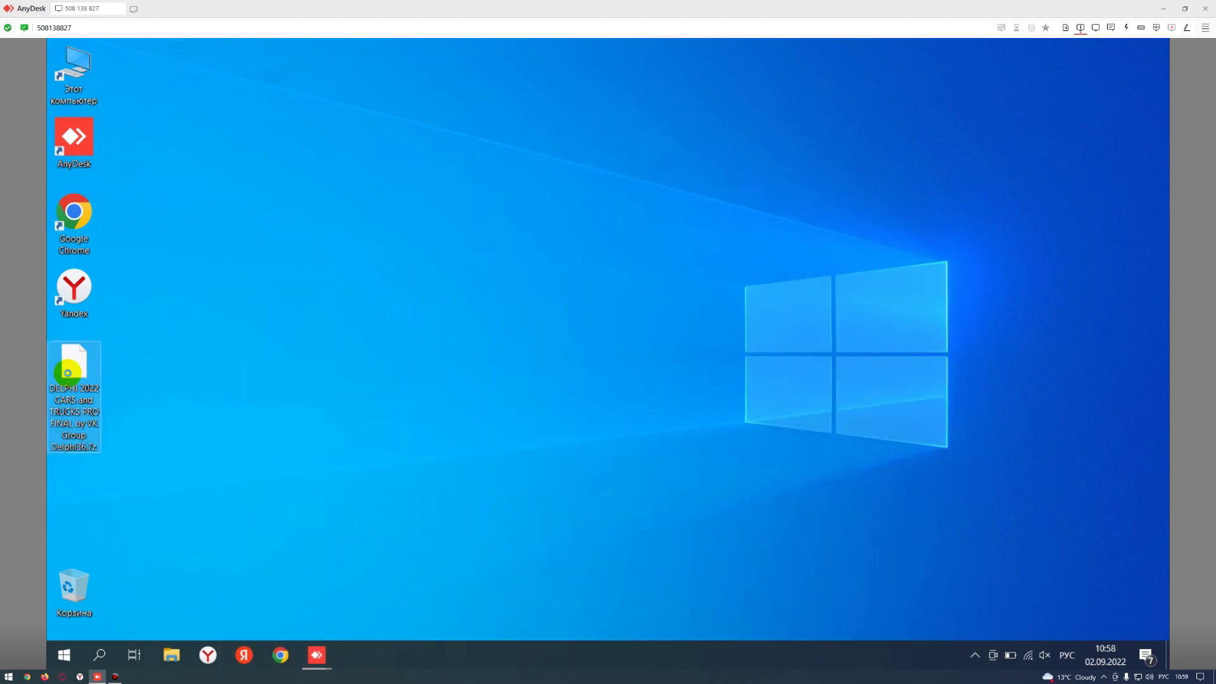
pyautogui.moveTo(183, 161)
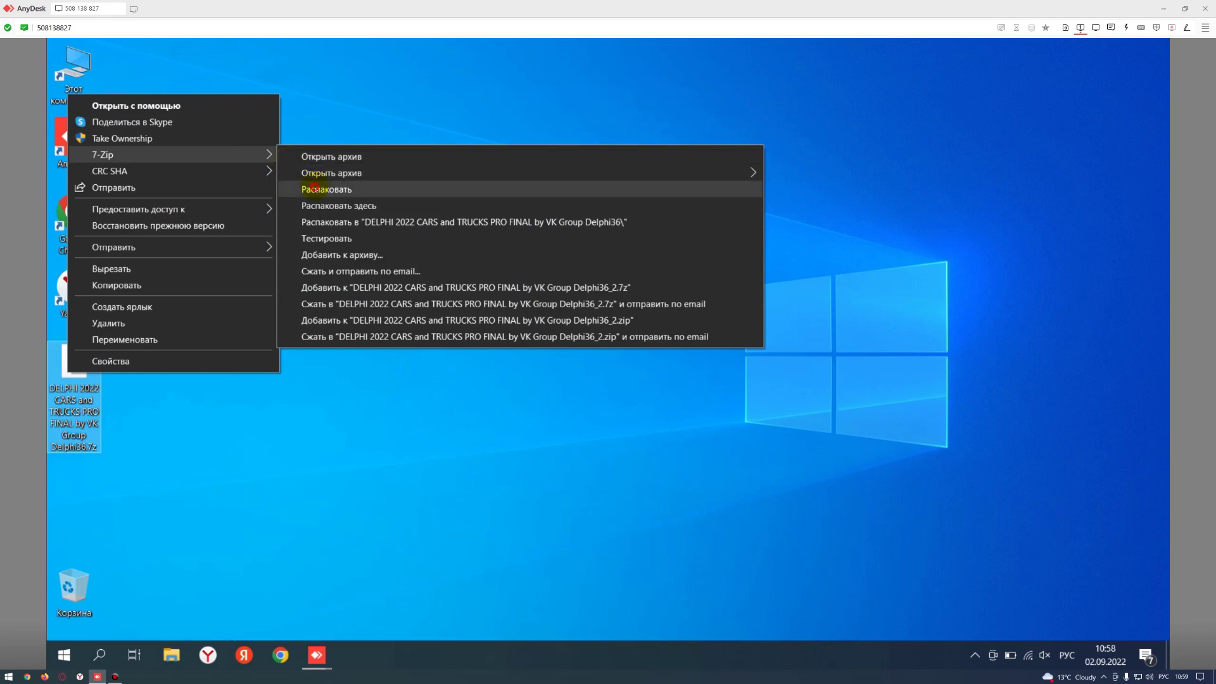
pyautogui.click(317, 189)
pyautogui.moveTo(512, 270); pyautogui.dragTo(432, 273)
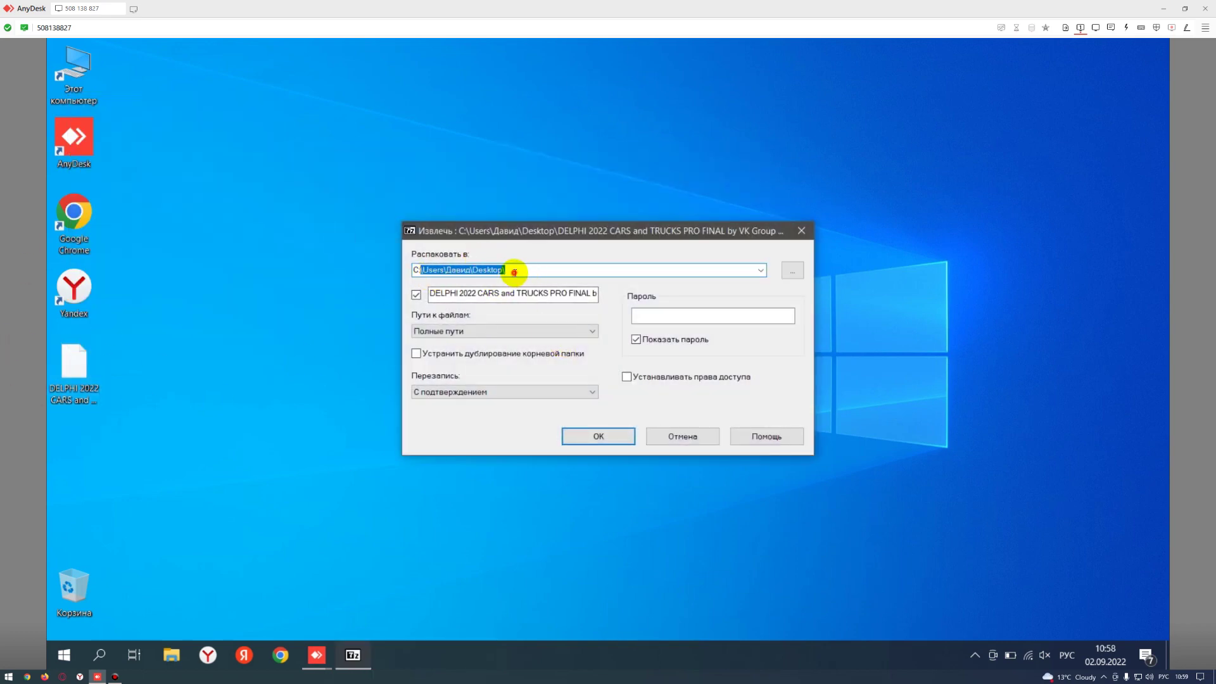
pyautogui.moveTo(514, 271); pyautogui.dragTo(425, 274)
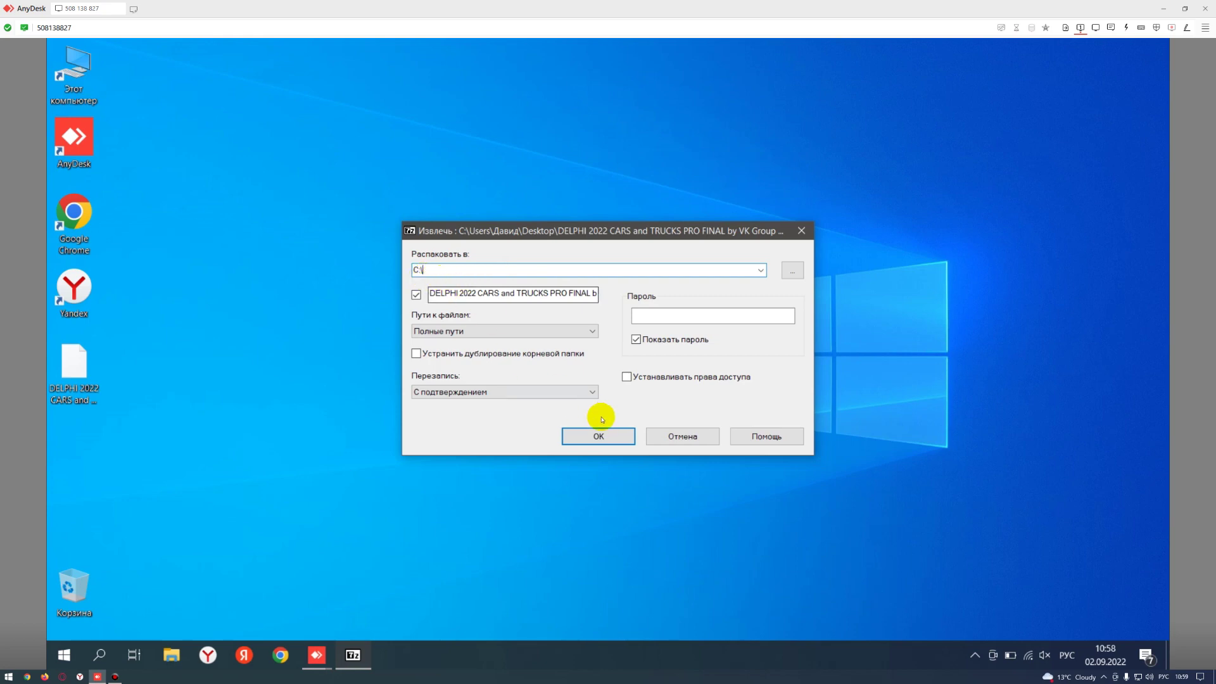
pyautogui.click(597, 435)
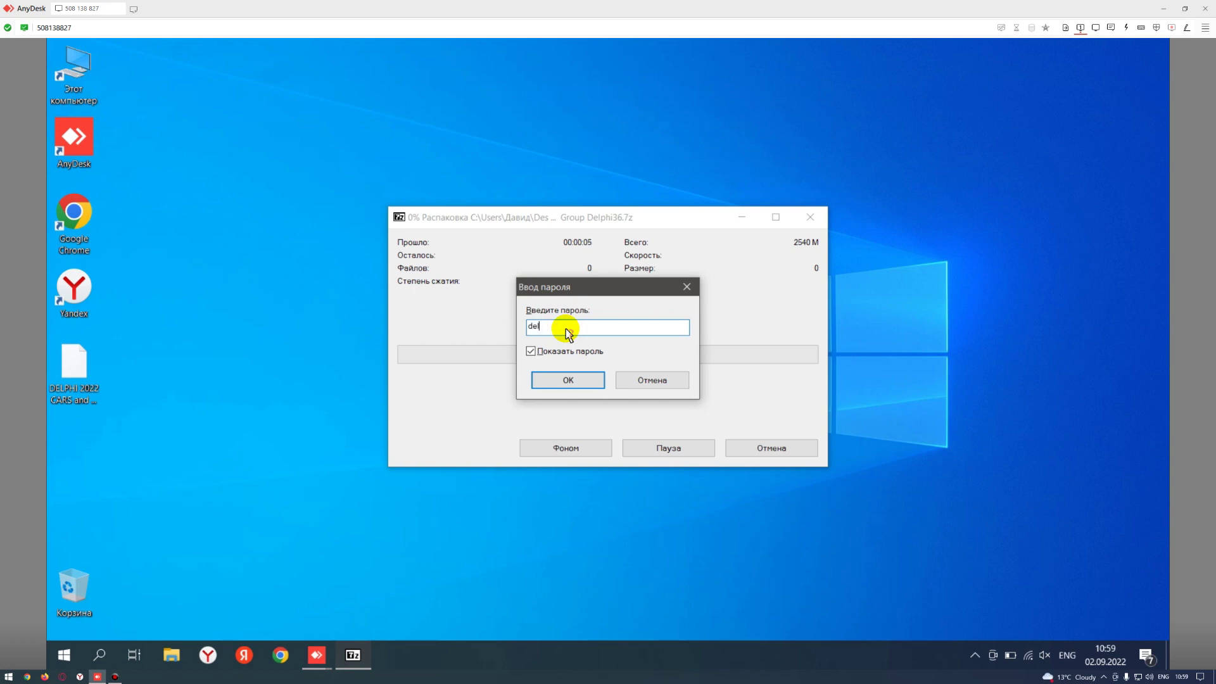
pyautogui.press('Return')
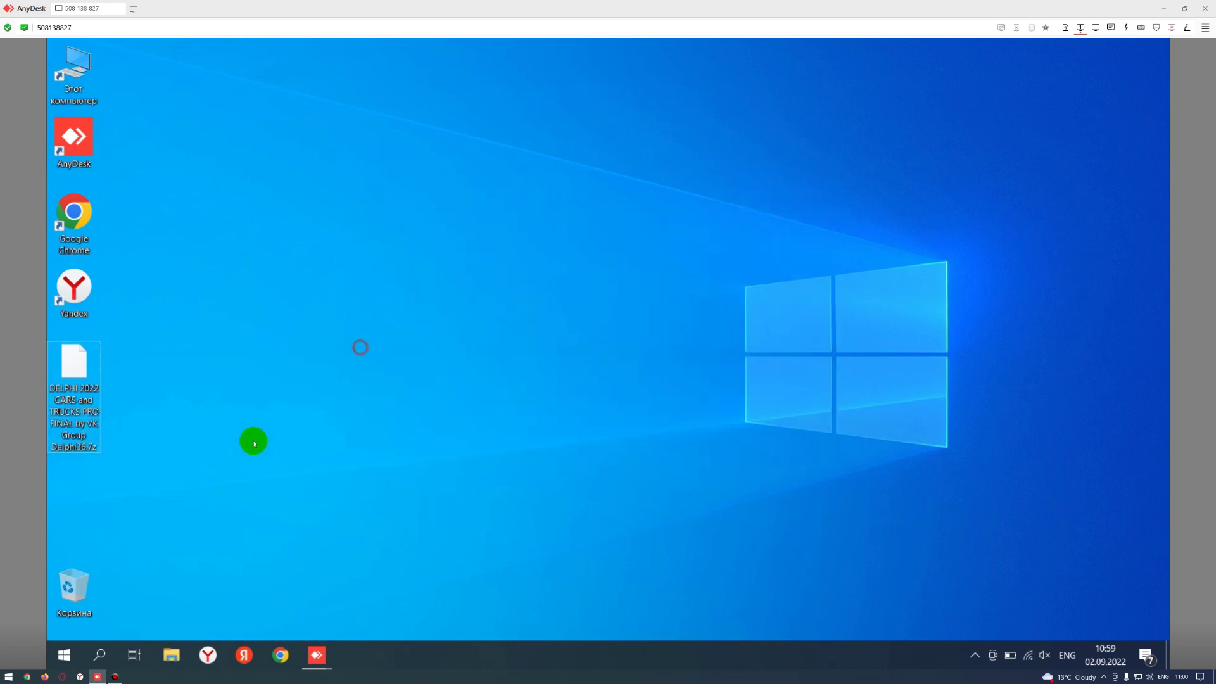
# - Browse drive C: into the extracted DELPHI 2022 folders down to CarClinic TOMIC's Delphi 2022 folder
pyautogui.doubleClick(89, 94)
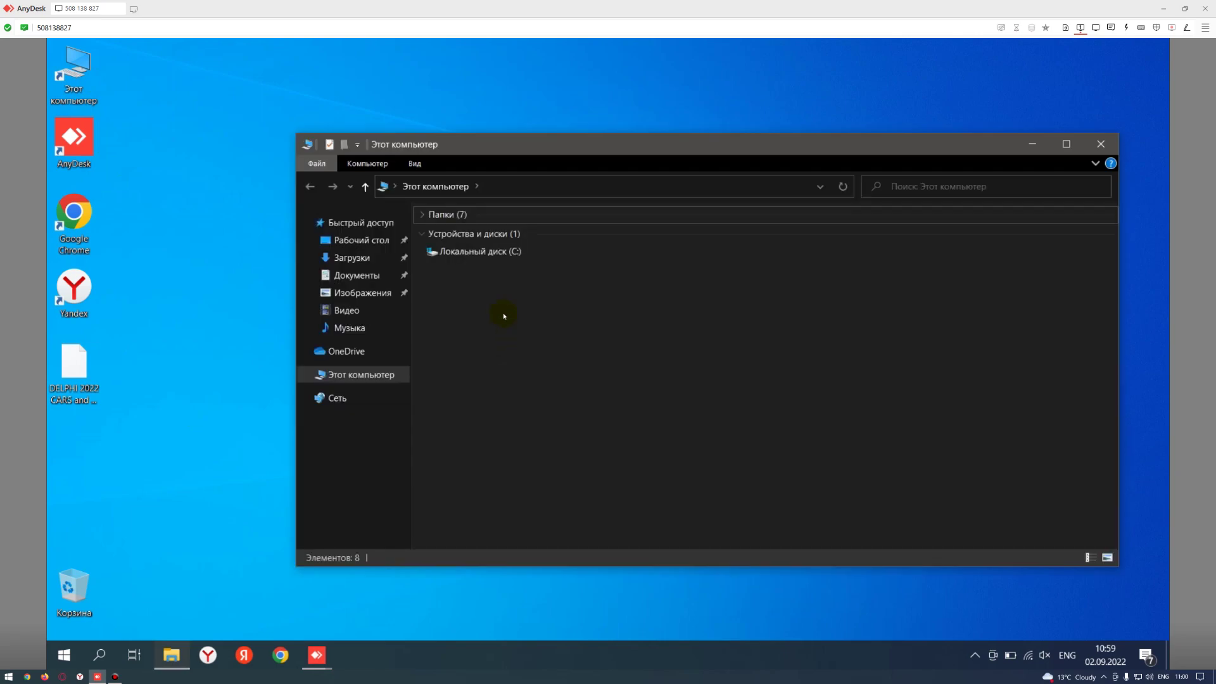
pyautogui.doubleClick(482, 253)
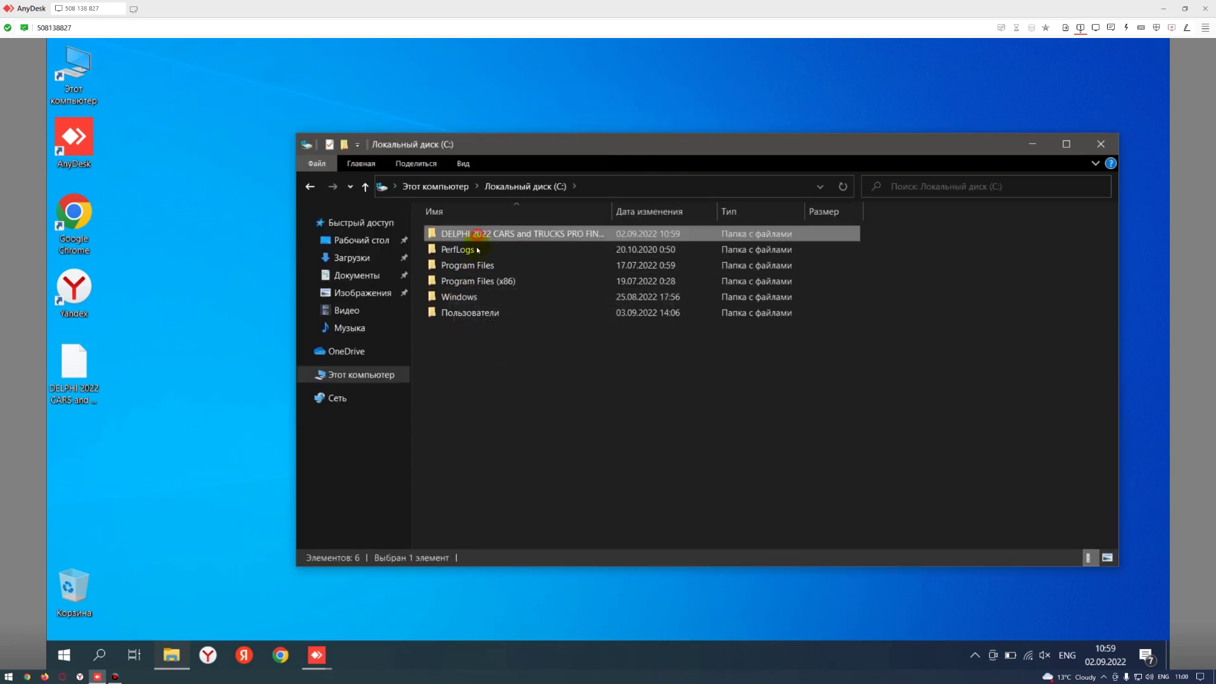
pyautogui.doubleClick(446, 234)
pyautogui.click(459, 233)
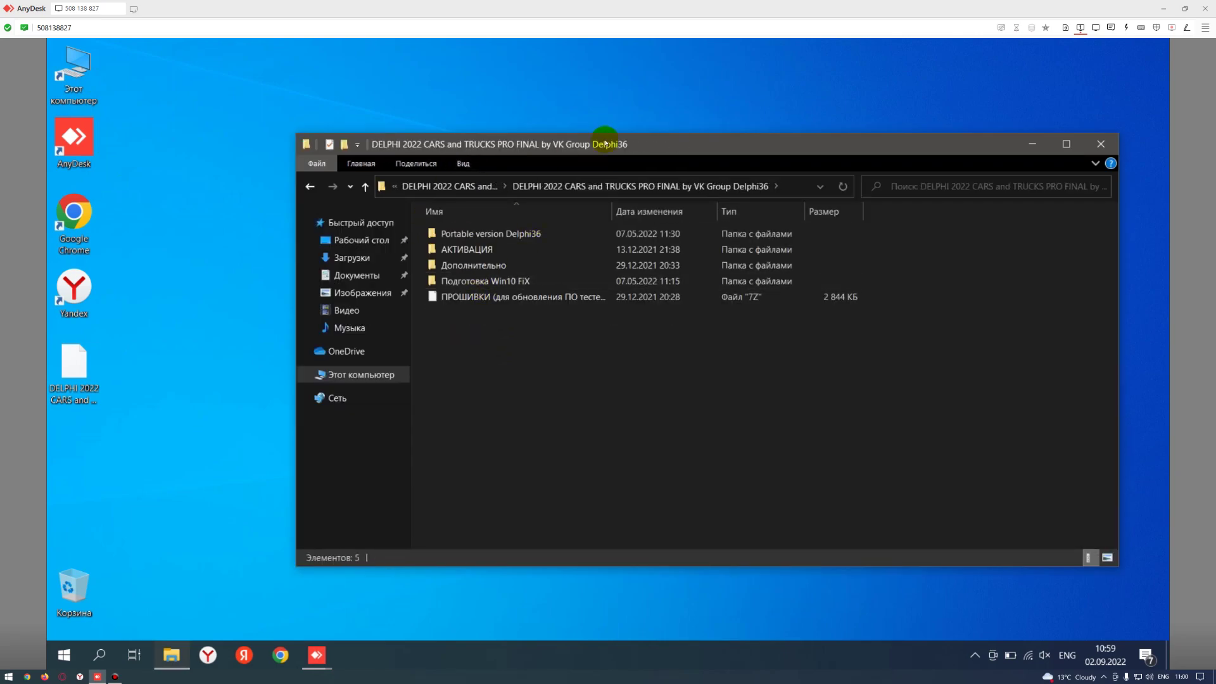
pyautogui.moveTo(643, 147); pyautogui.dragTo(642, 183)
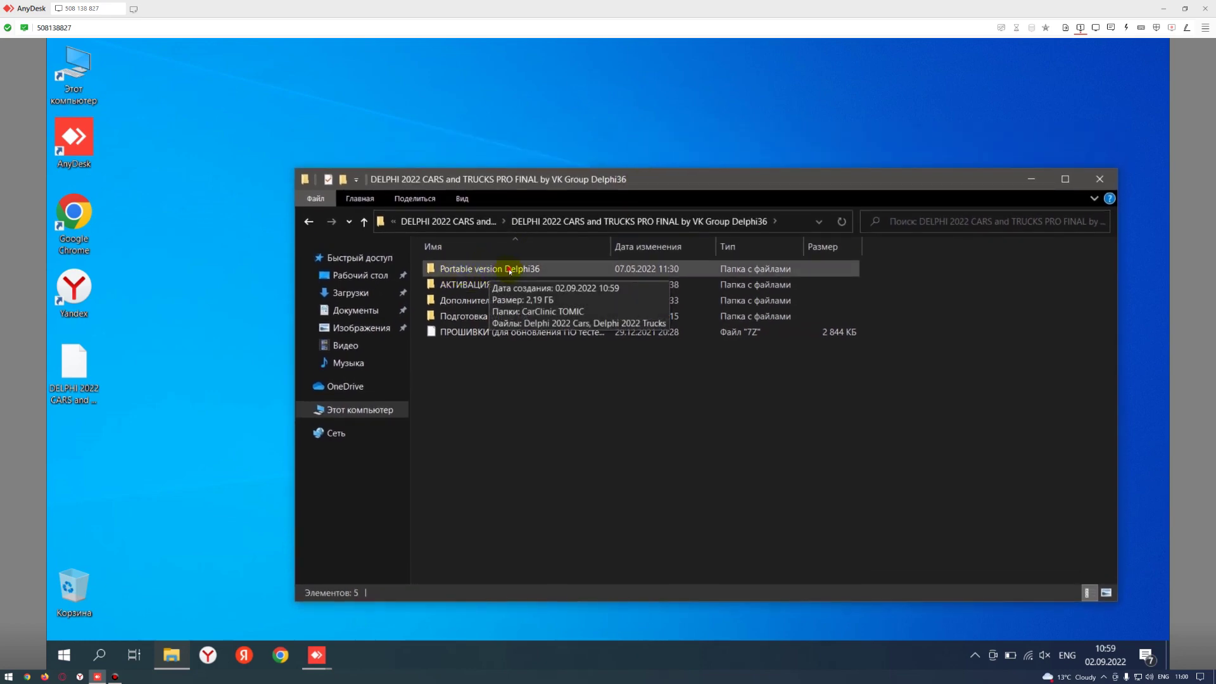
pyautogui.doubleClick(493, 271)
pyautogui.doubleClick(472, 272)
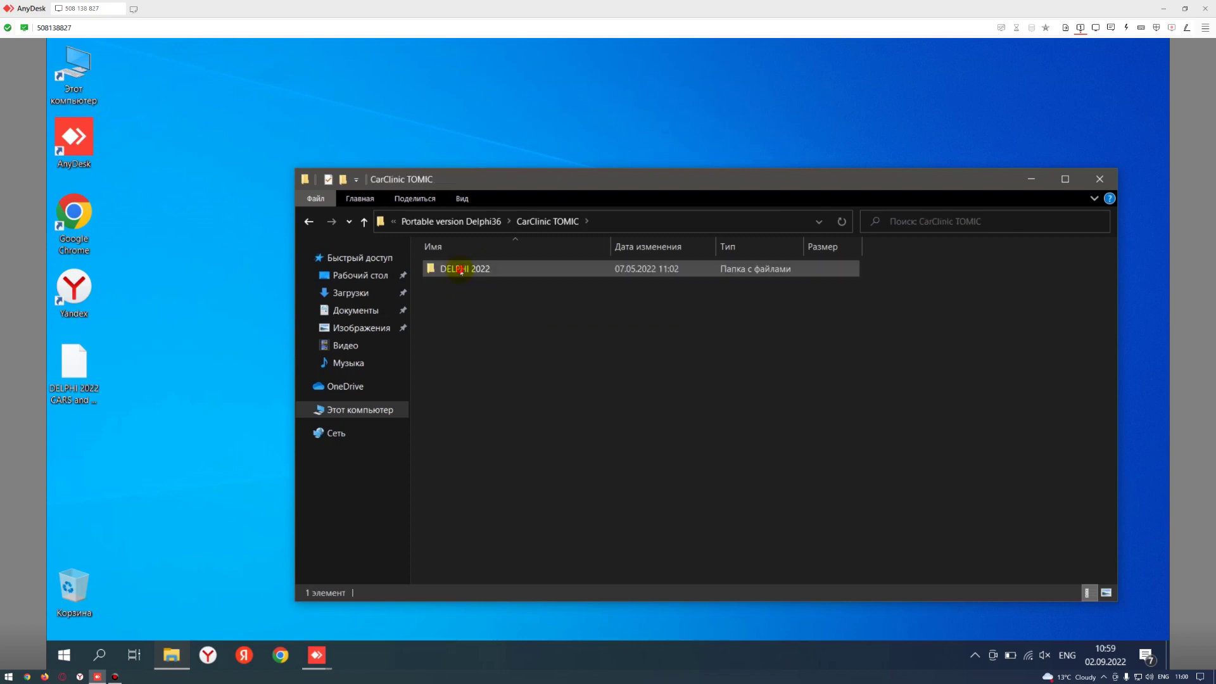
pyautogui.doubleClick(469, 271)
pyautogui.click(466, 270)
pyautogui.doubleClick(466, 271)
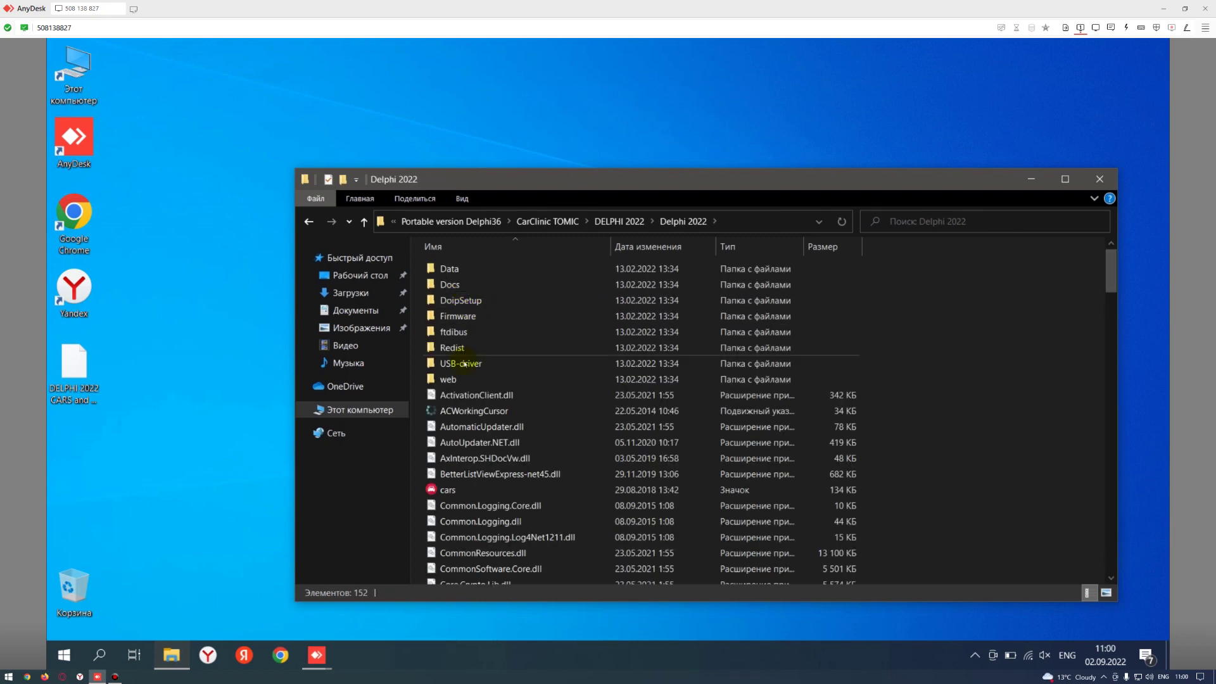
pyautogui.hotkey('alt', 'Left')
pyautogui.rightClick(452, 276)
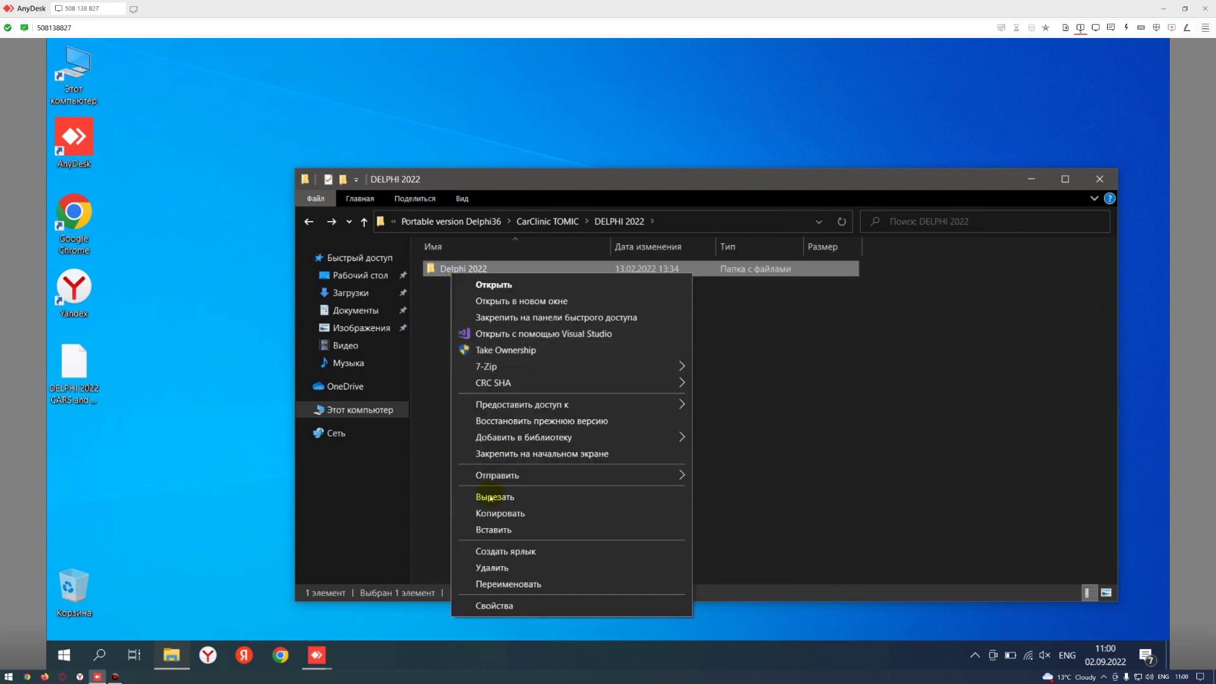
pyautogui.click(496, 499)
pyautogui.click(393, 221)
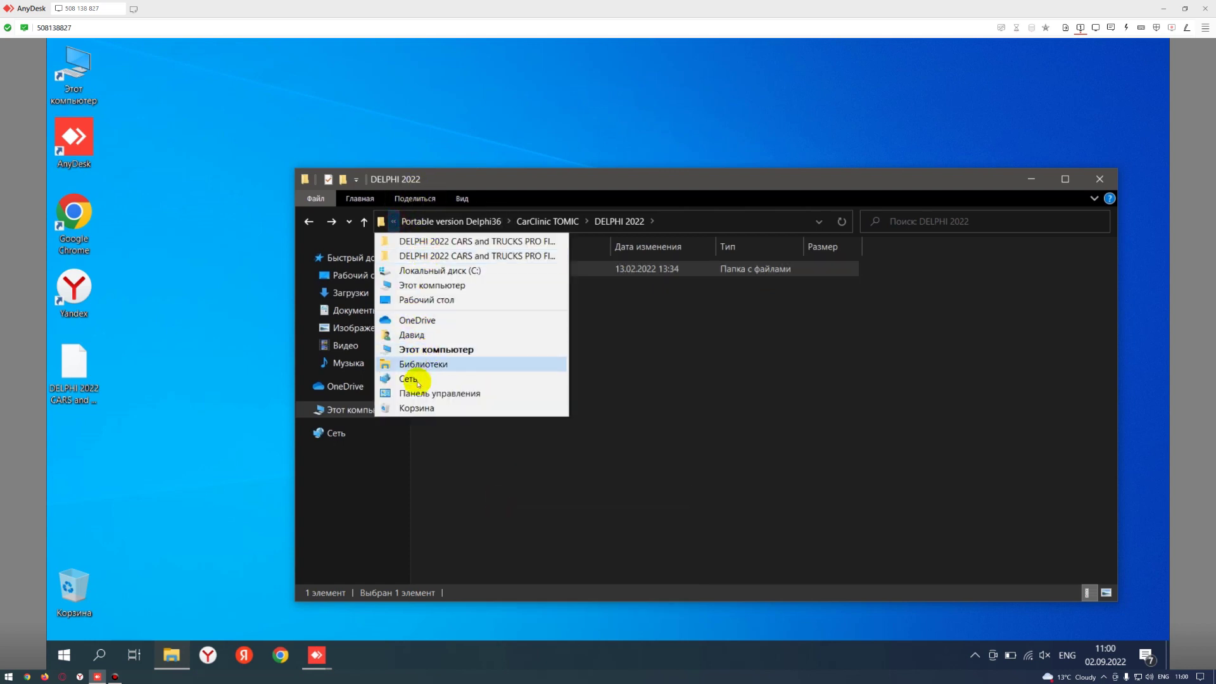
pyautogui.click(437, 271)
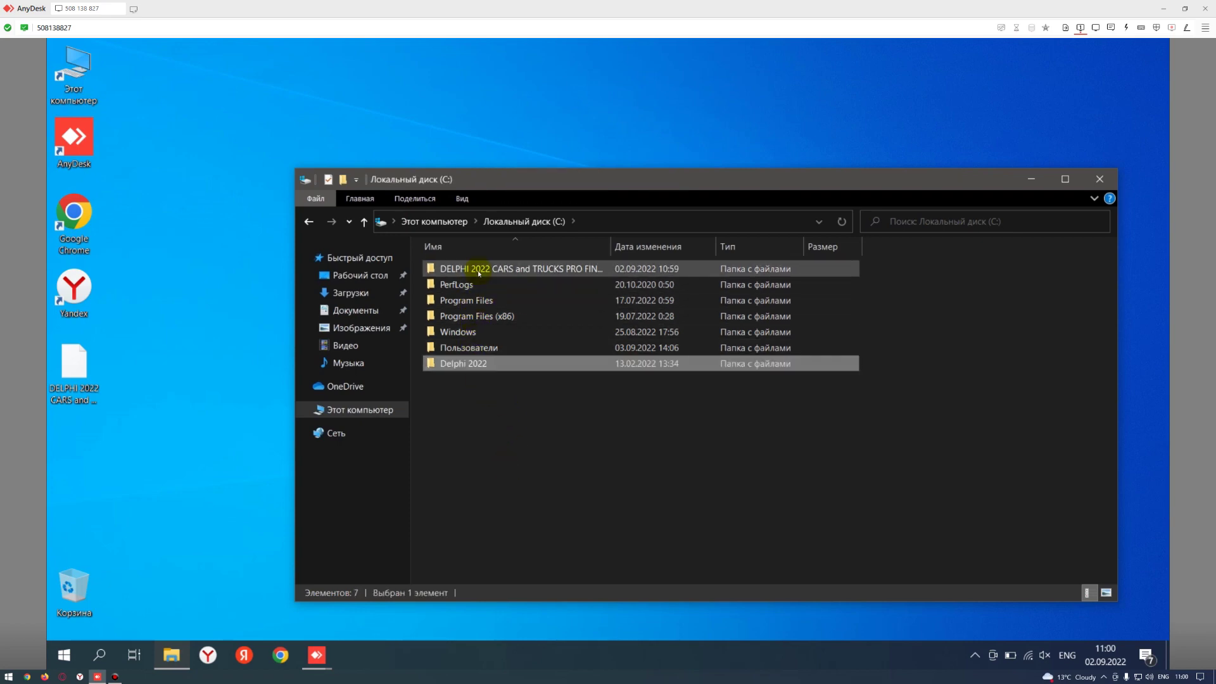
pyautogui.doubleClick(458, 269)
pyautogui.doubleClick(458, 269)
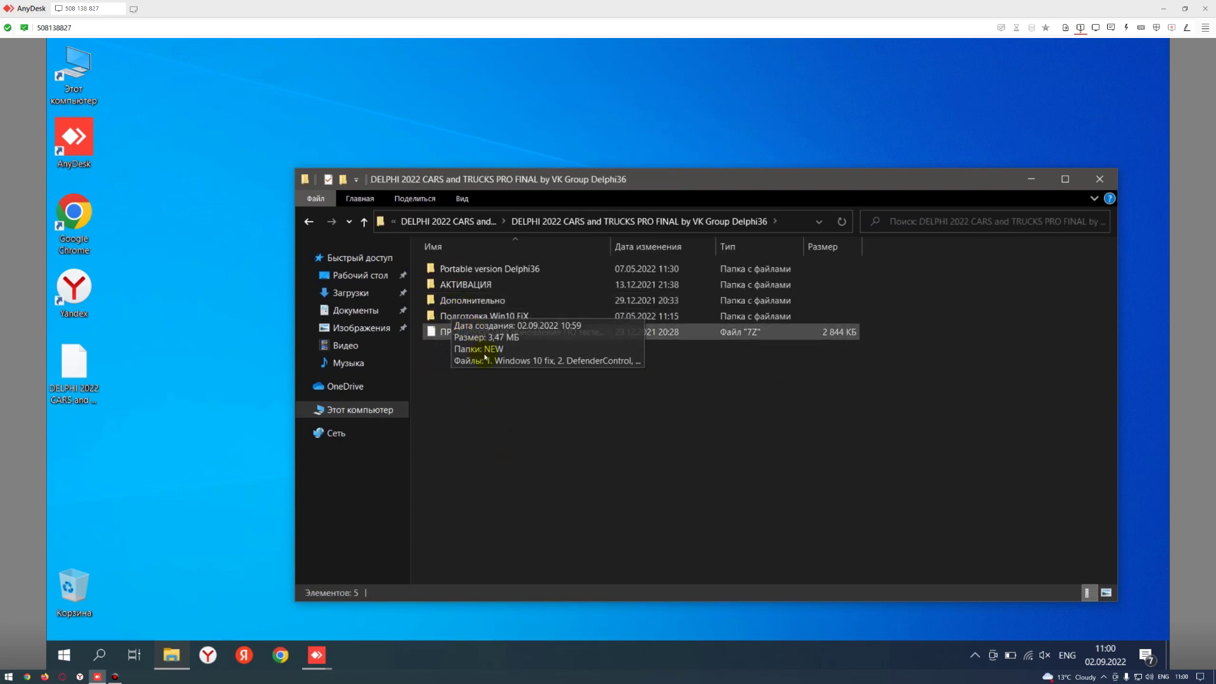
pyautogui.doubleClick(464, 265)
# - Copy the Delphi 2022 Cars and Trucks shortcuts into C:\Delphi 2022
pyautogui.moveTo(466, 325); pyautogui.dragTo(434, 290)
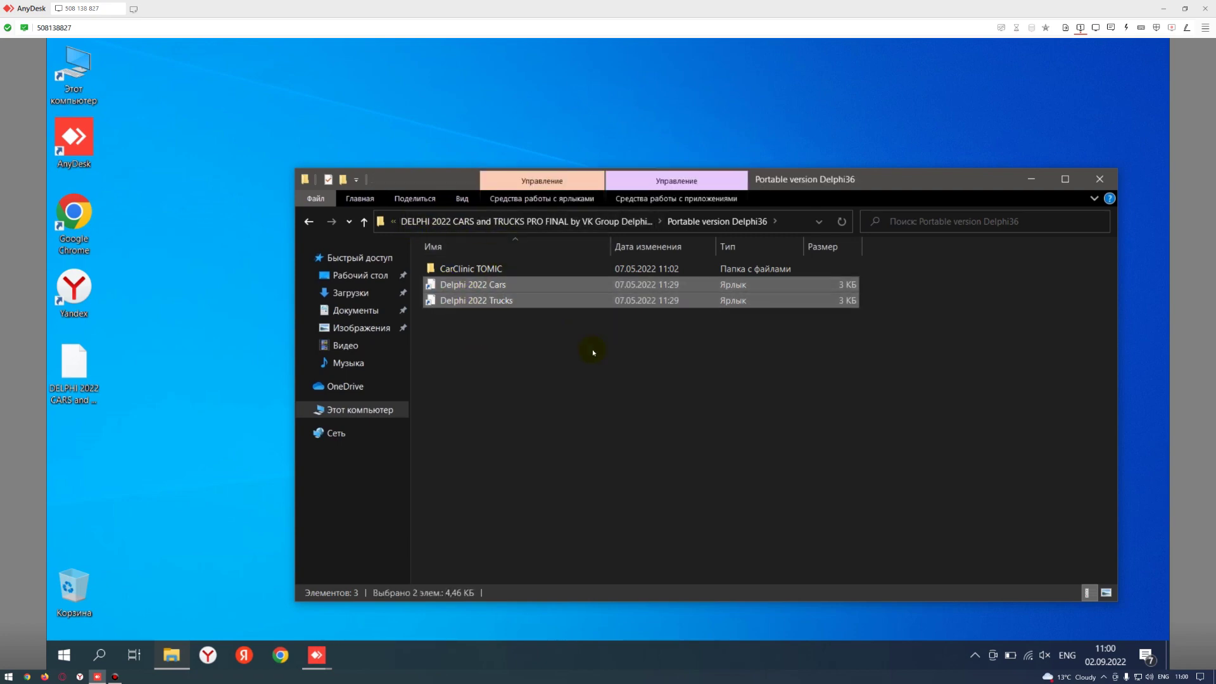
pyautogui.hotkey('alt', 'Up')
pyautogui.hotkey('alt', 'Up')
pyautogui.hotkey('alt', 'Up')
pyautogui.doubleClick(463, 268)
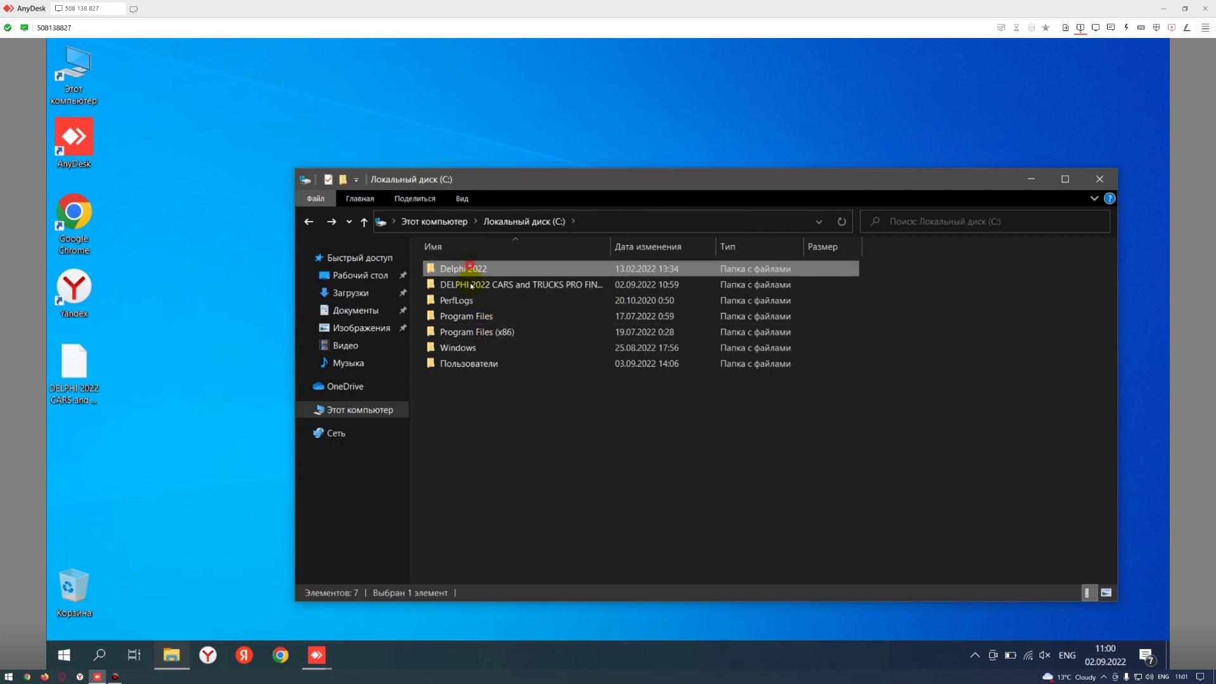
pyautogui.click(965, 422)
pyautogui.hotkey('ctrl', 'v')
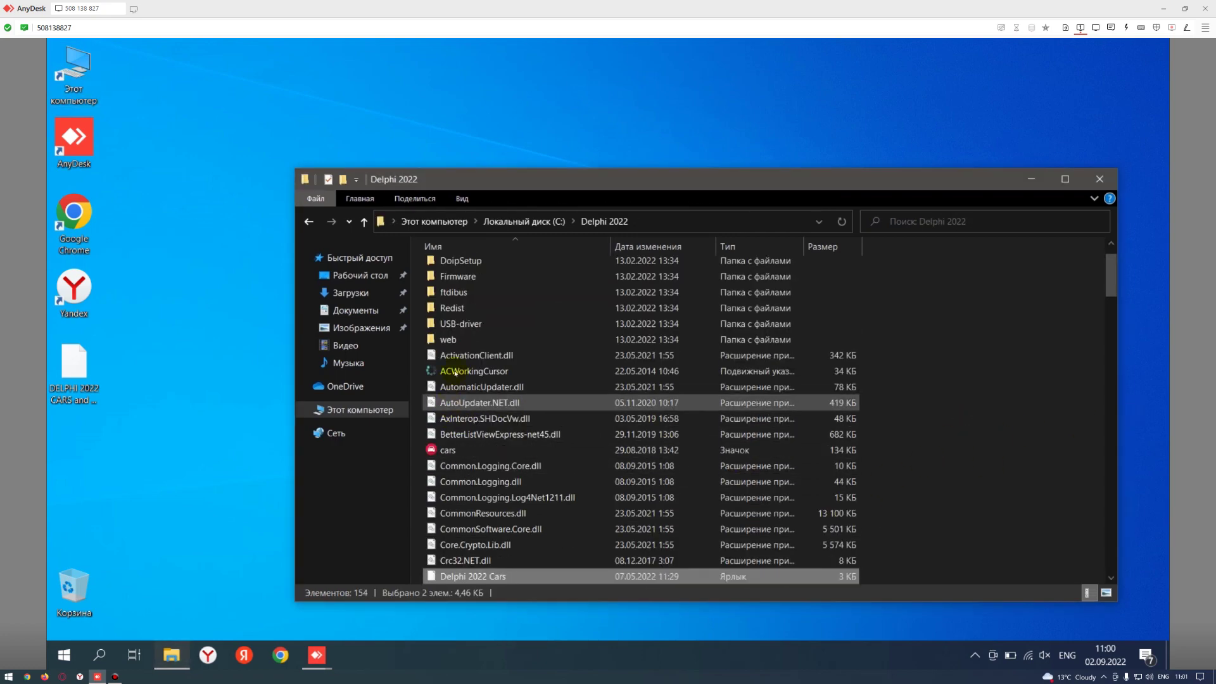
pyautogui.click(1085, 484)
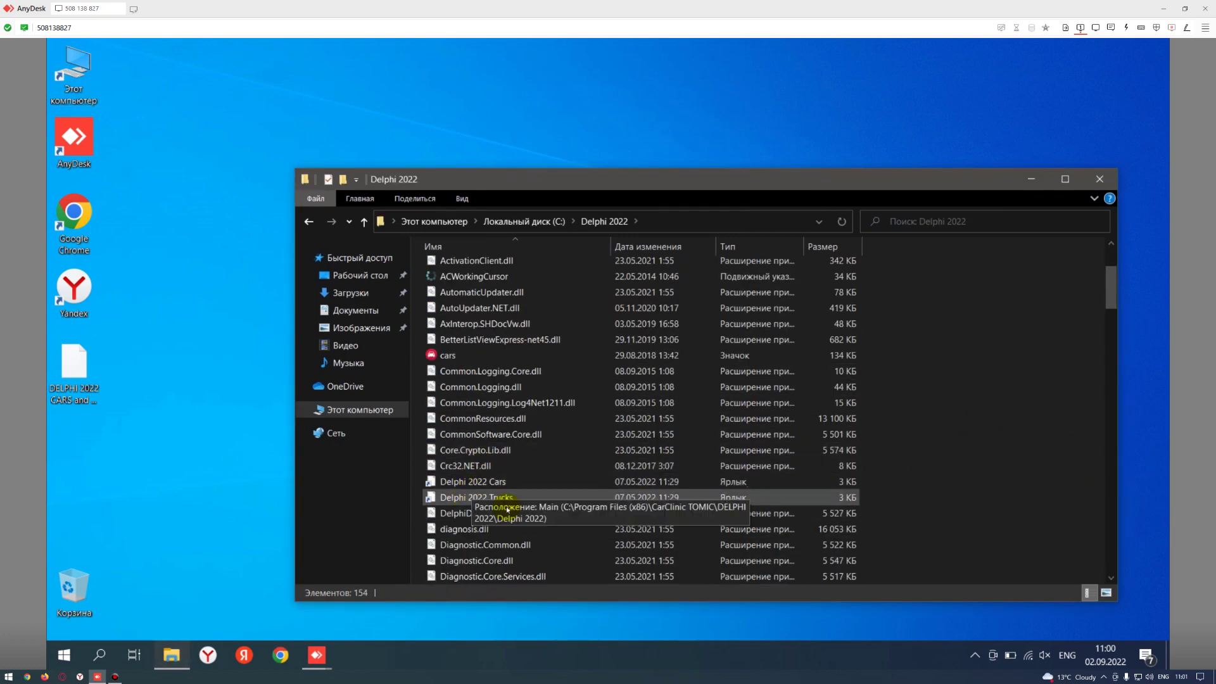
# - Open the properties of the Delphi 2022 Cars shortcut
pyautogui.click(450, 479)
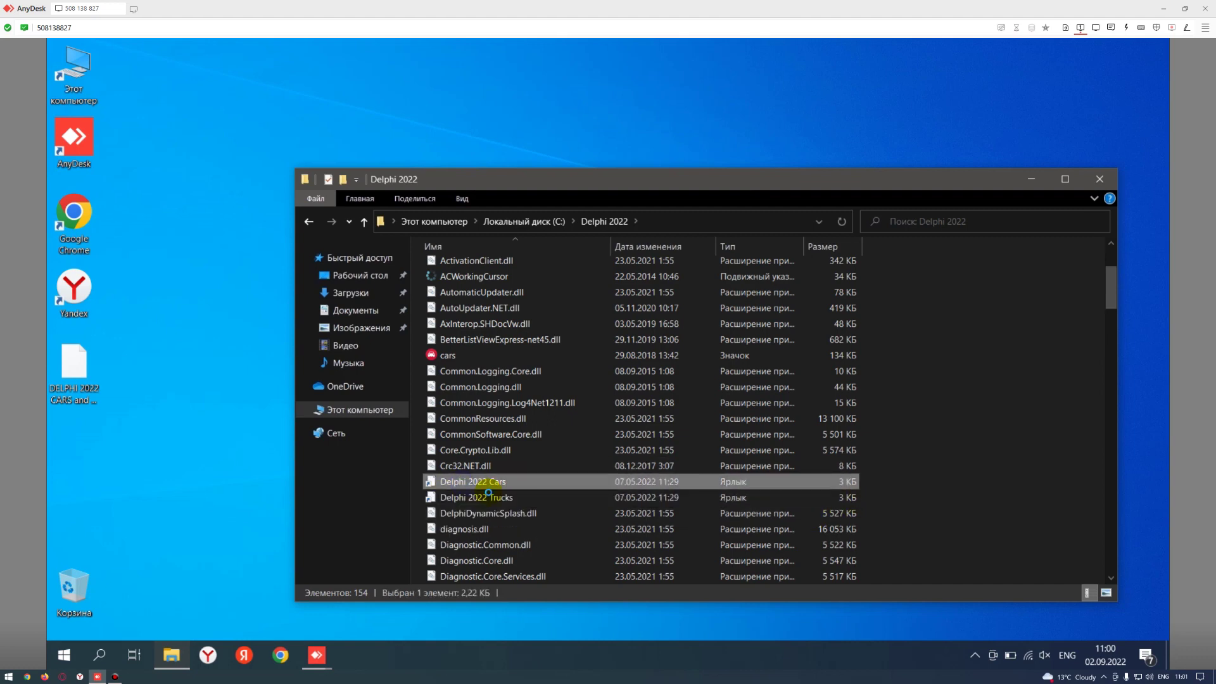
pyautogui.rightClick(462, 479)
pyautogui.click(514, 471)
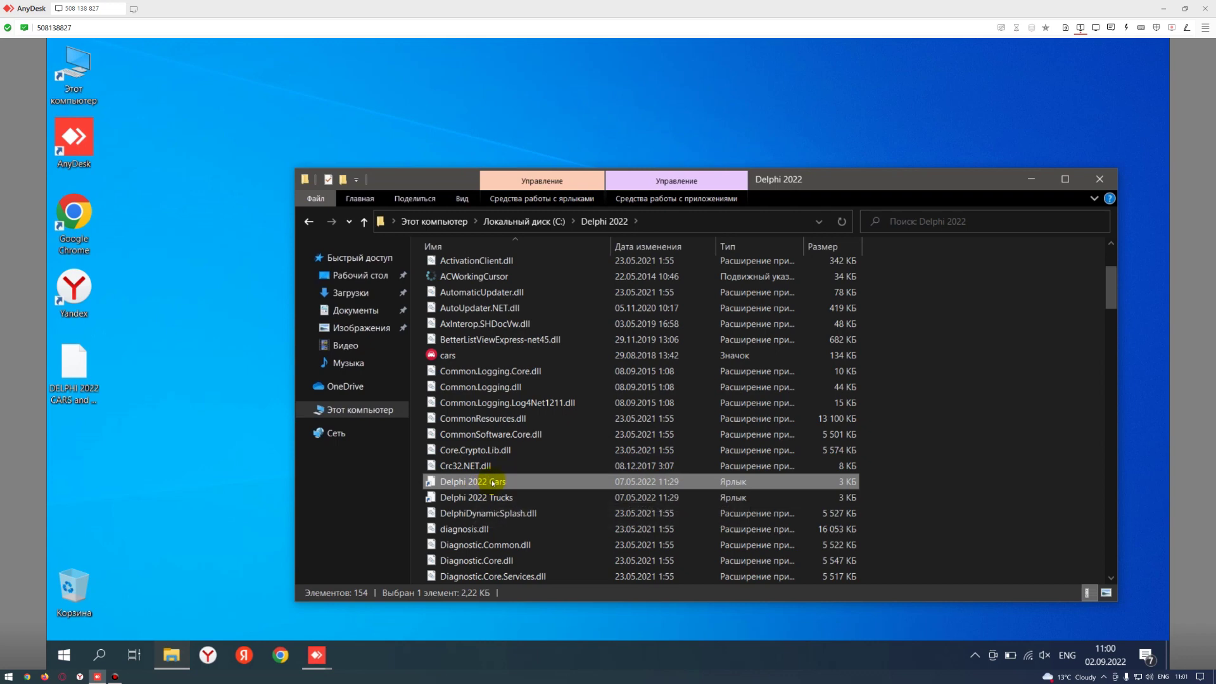
# - Set the Cars shortcut target to C:\Delphi 2022\Main.exe and working folder to C:\Delphi 2022
pyautogui.click(663, 397)
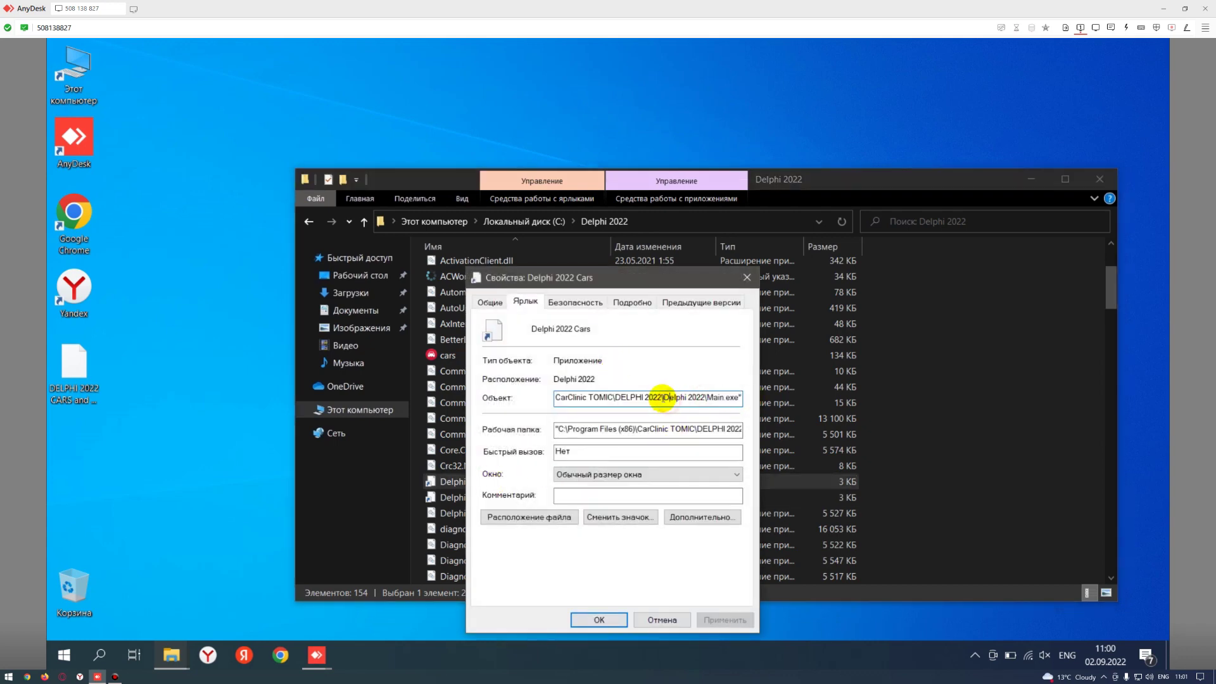
pyautogui.moveTo(662, 397); pyautogui.dragTo(516, 397)
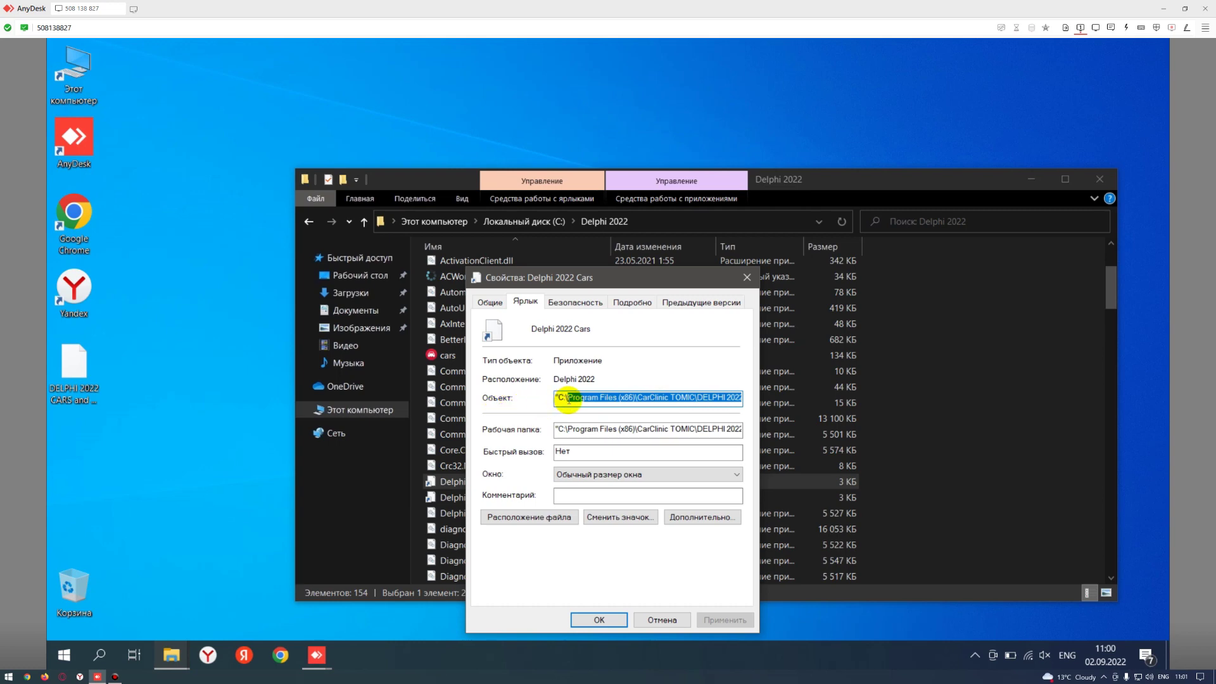
pyautogui.hotkey('ctrl', 'v')
pyautogui.press('BackSpace')
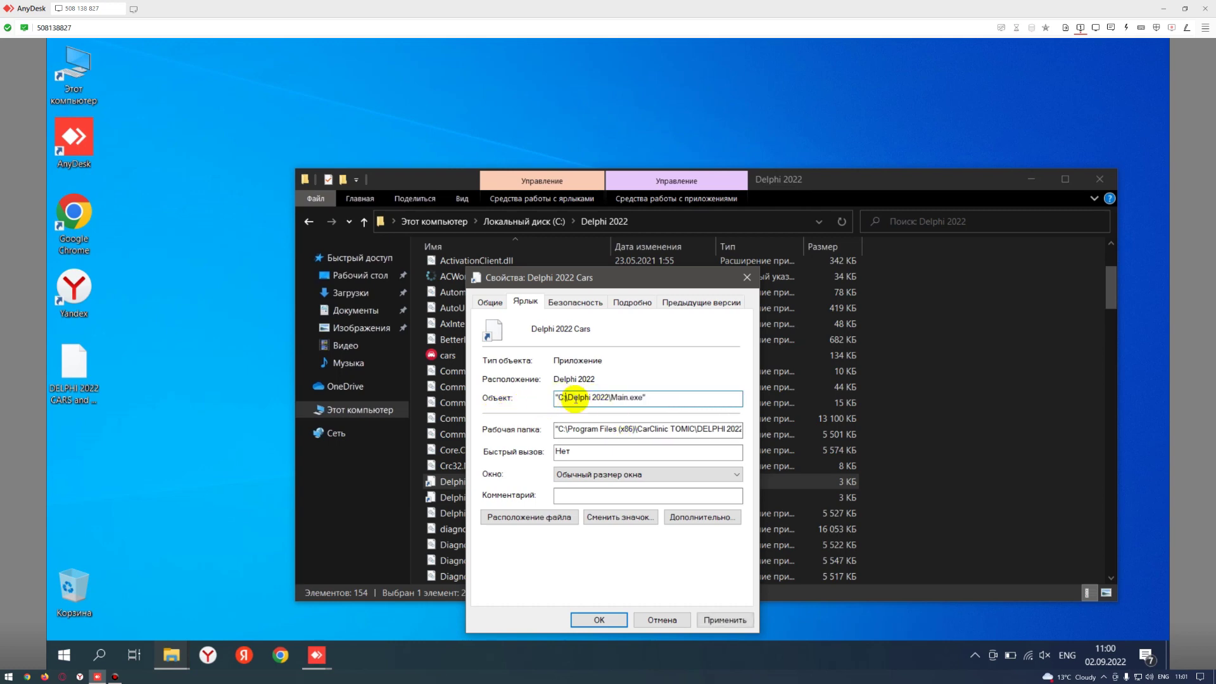
pyautogui.moveTo(687, 429); pyautogui.dragTo(770, 433)
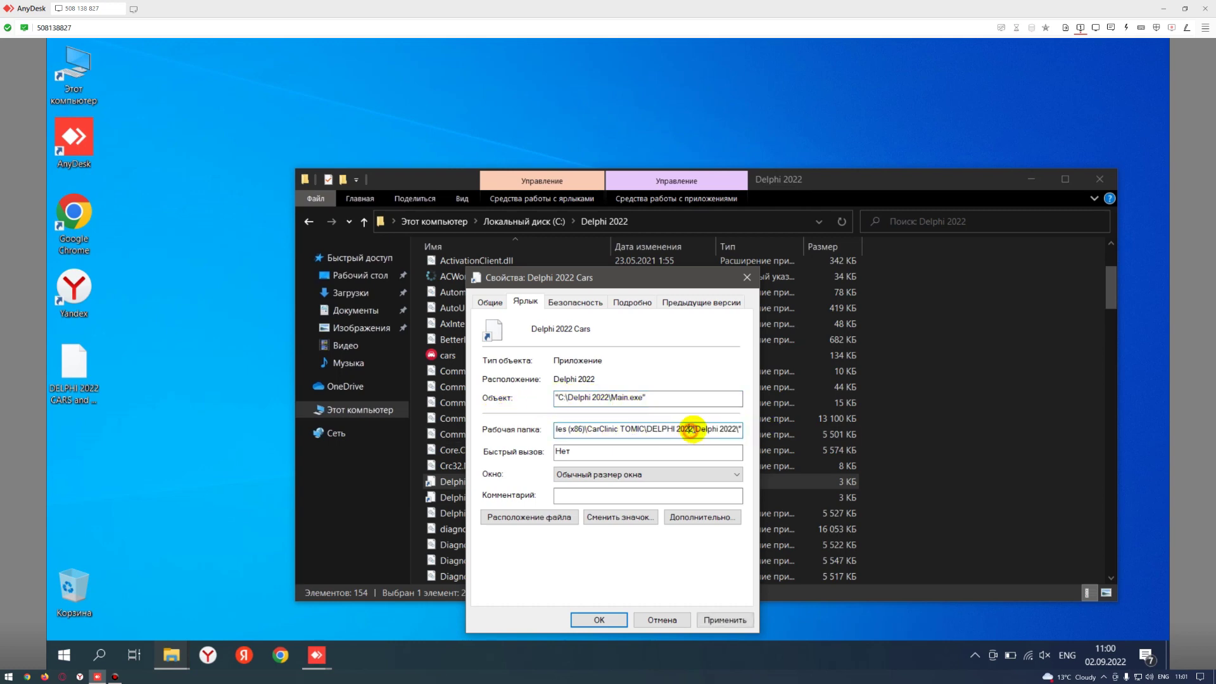
pyautogui.moveTo(695, 429); pyautogui.dragTo(525, 431)
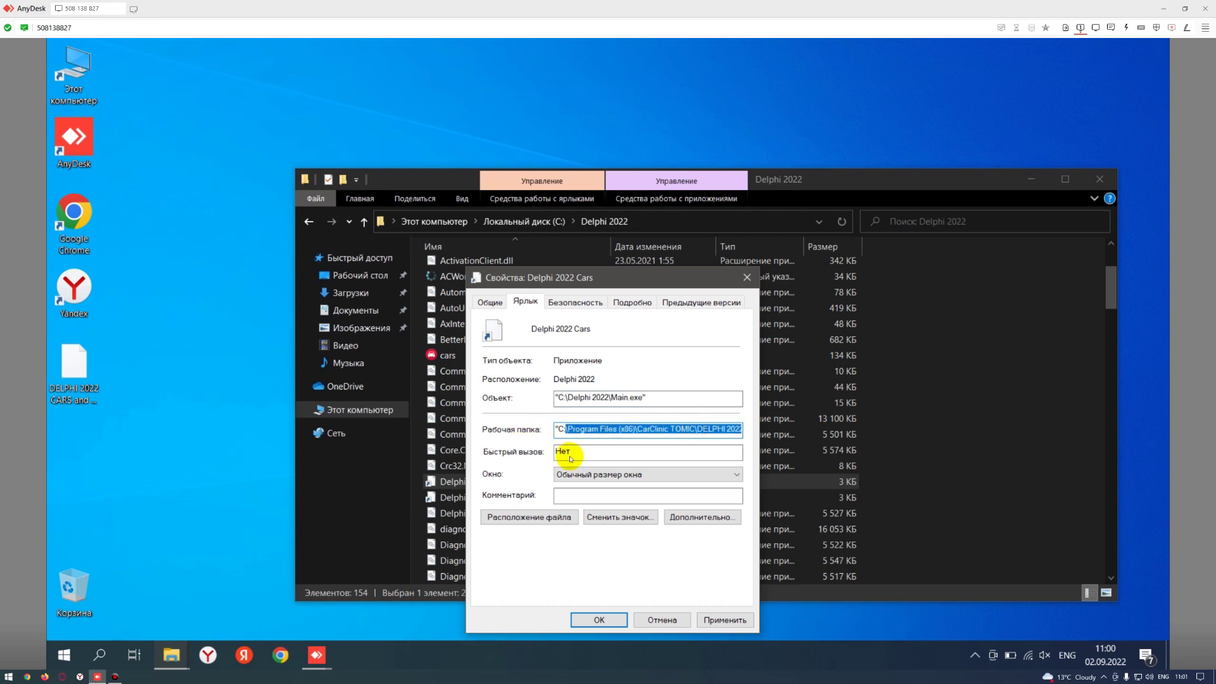
pyautogui.hotkey('ctrl', 'v')
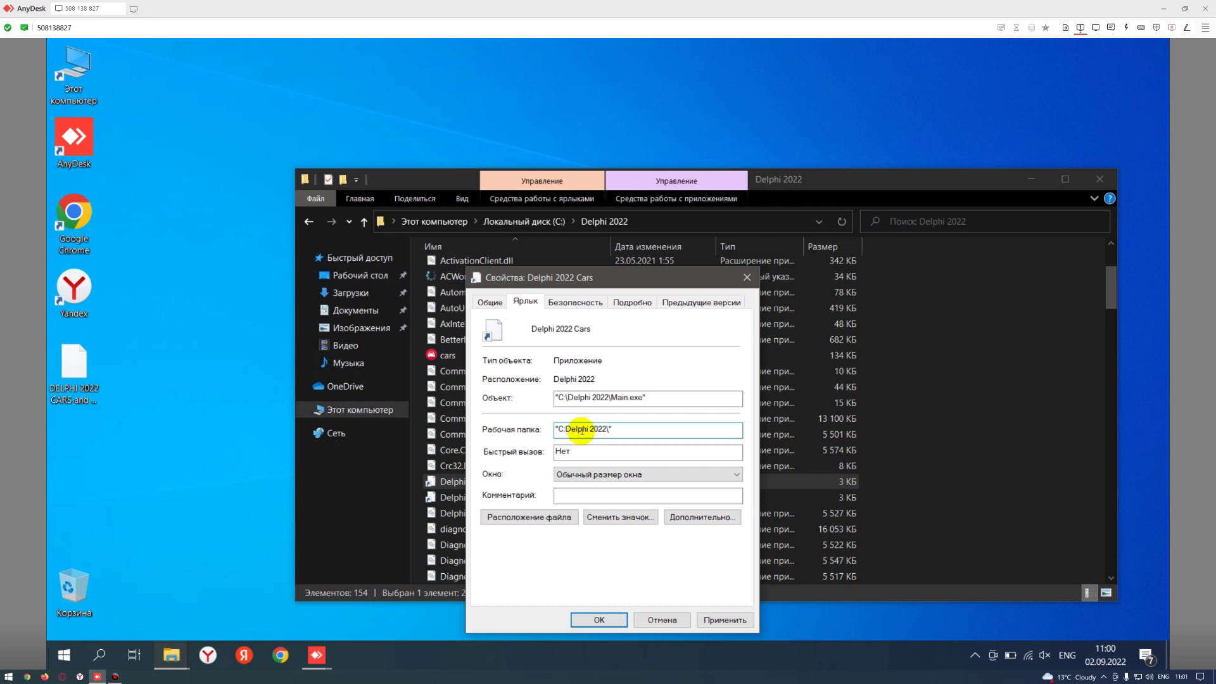
pyautogui.hotkey('ctrl', 'z')
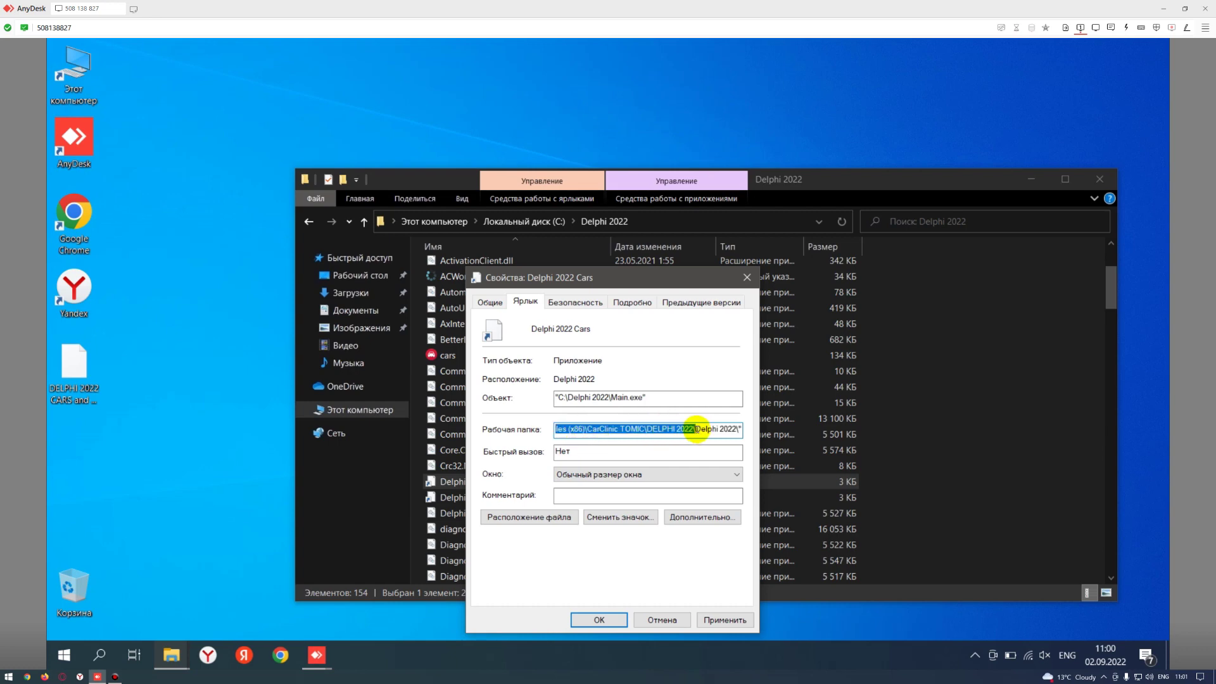
pyautogui.moveTo(695, 429); pyautogui.dragTo(566, 429)
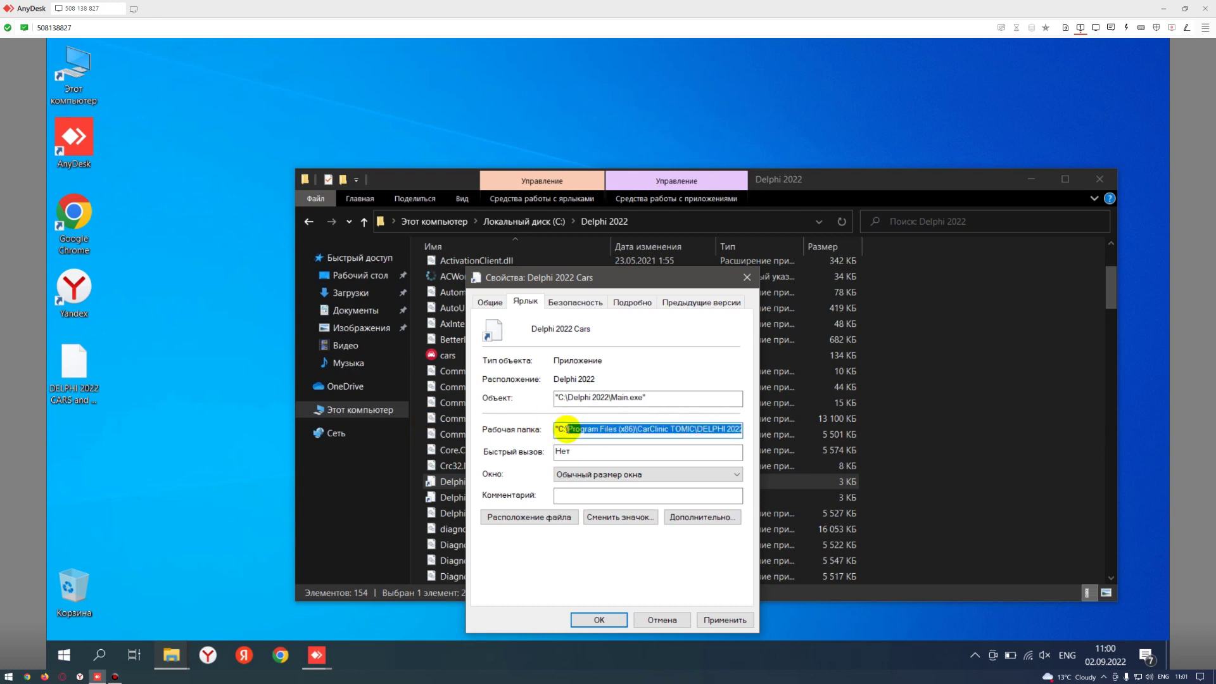
pyautogui.press('Delete')
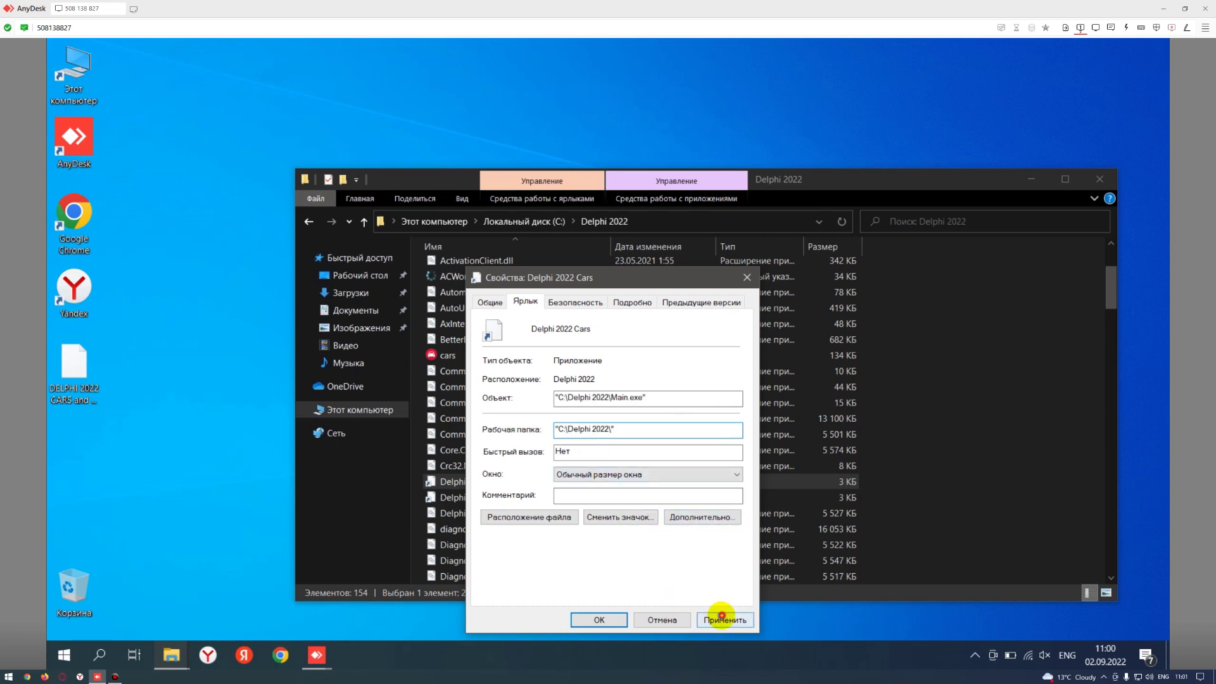
pyautogui.click(722, 619)
# - Give the Cars shortcut the cars icon from the Delphi 2022 folder and save
pyautogui.click(614, 516)
pyautogui.click(754, 344)
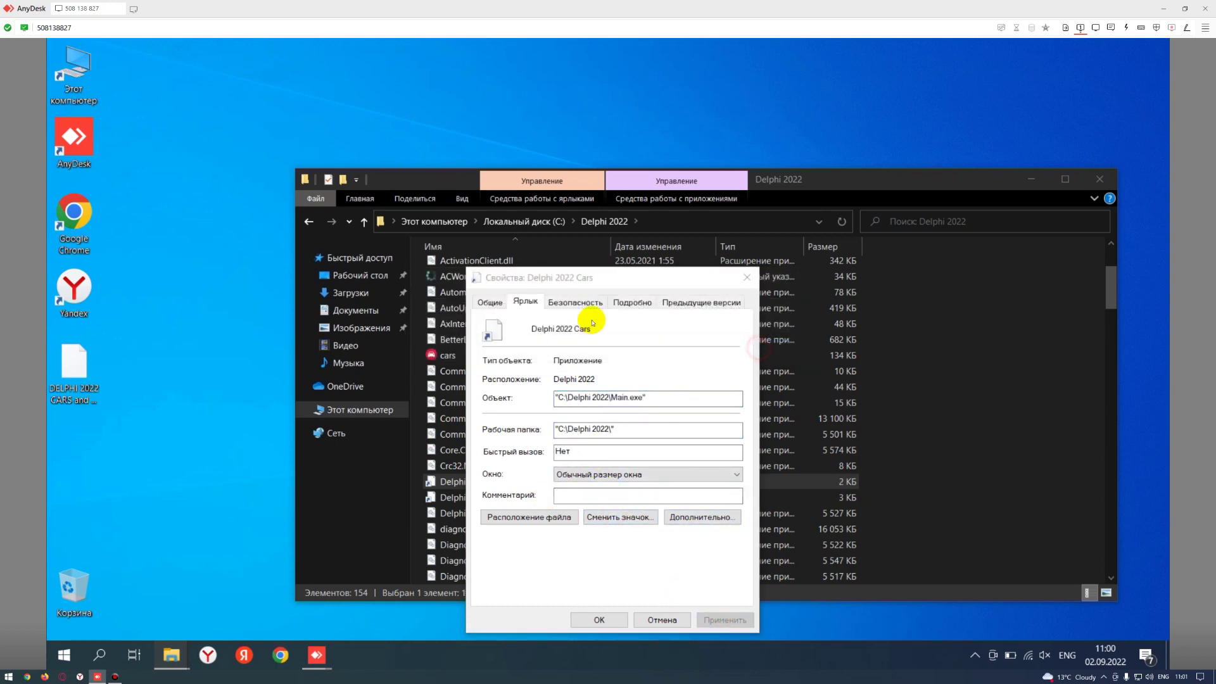
pyautogui.click(731, 386)
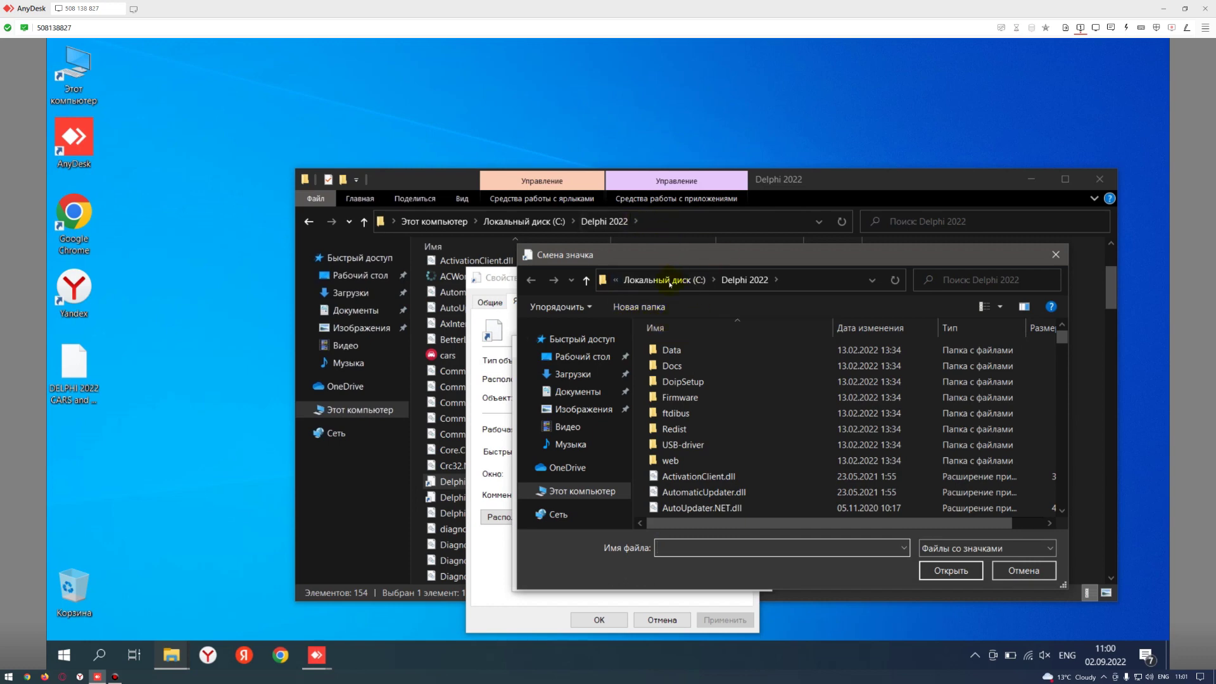
pyautogui.scroll(-3, 696, 437)
pyautogui.click(709, 414)
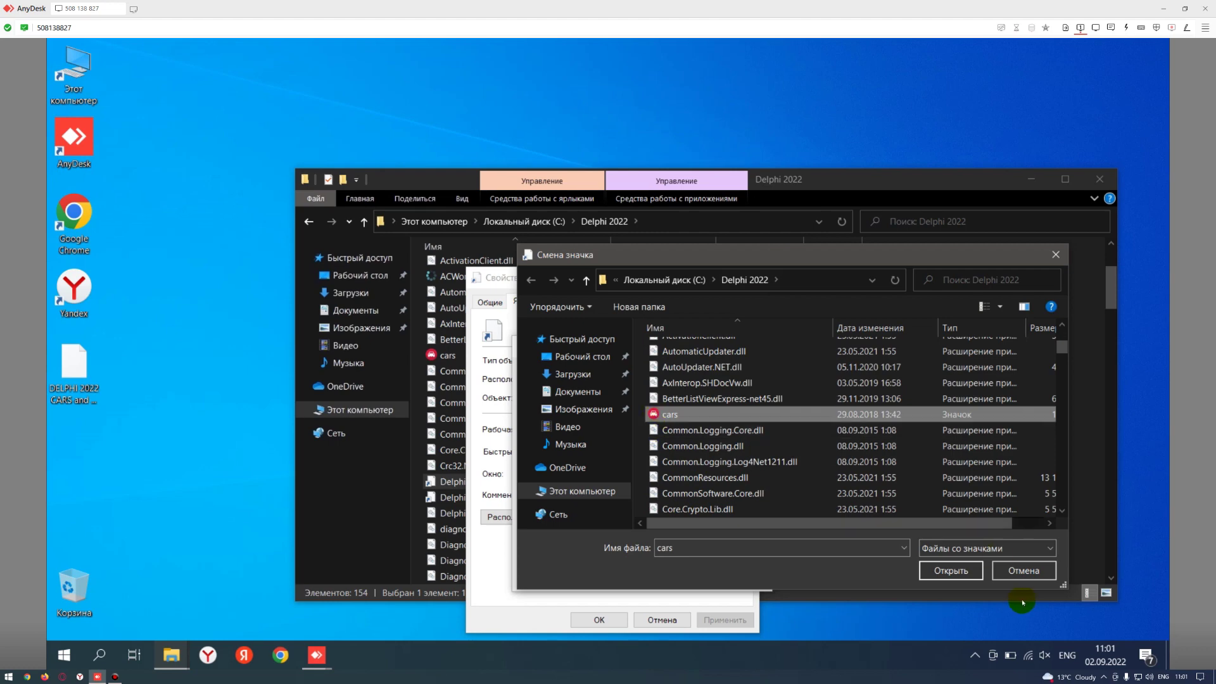
pyautogui.click(959, 572)
pyautogui.click(700, 573)
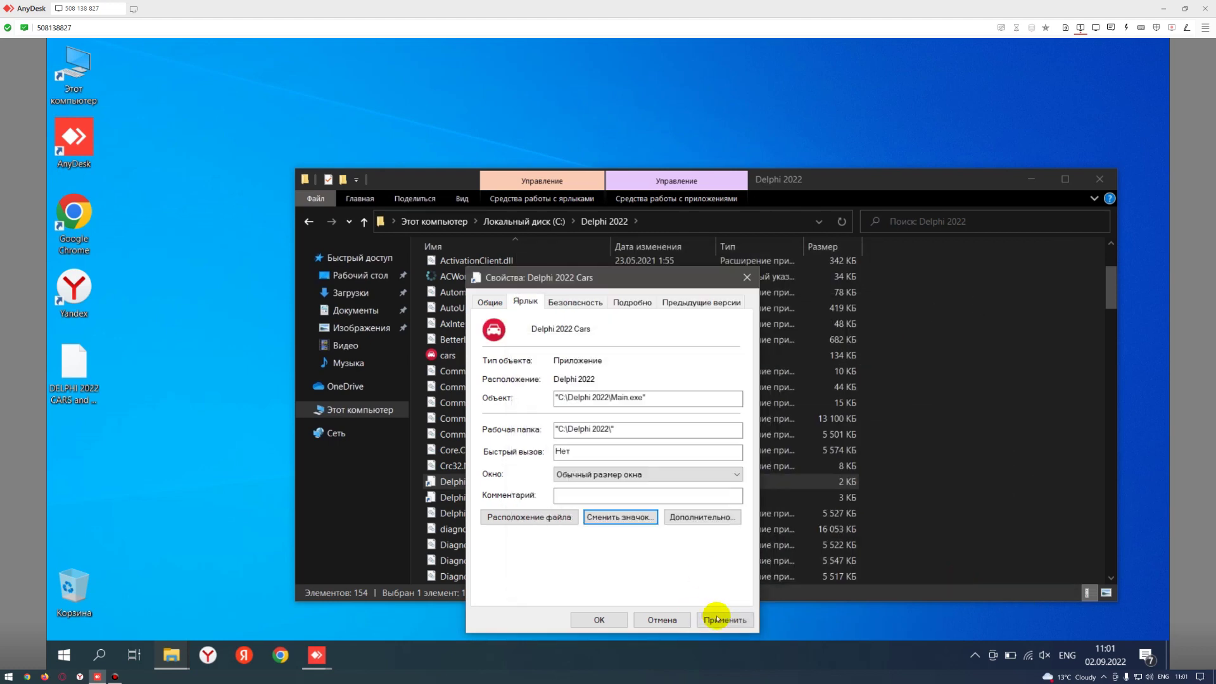
pyautogui.click(725, 620)
pyautogui.click(617, 618)
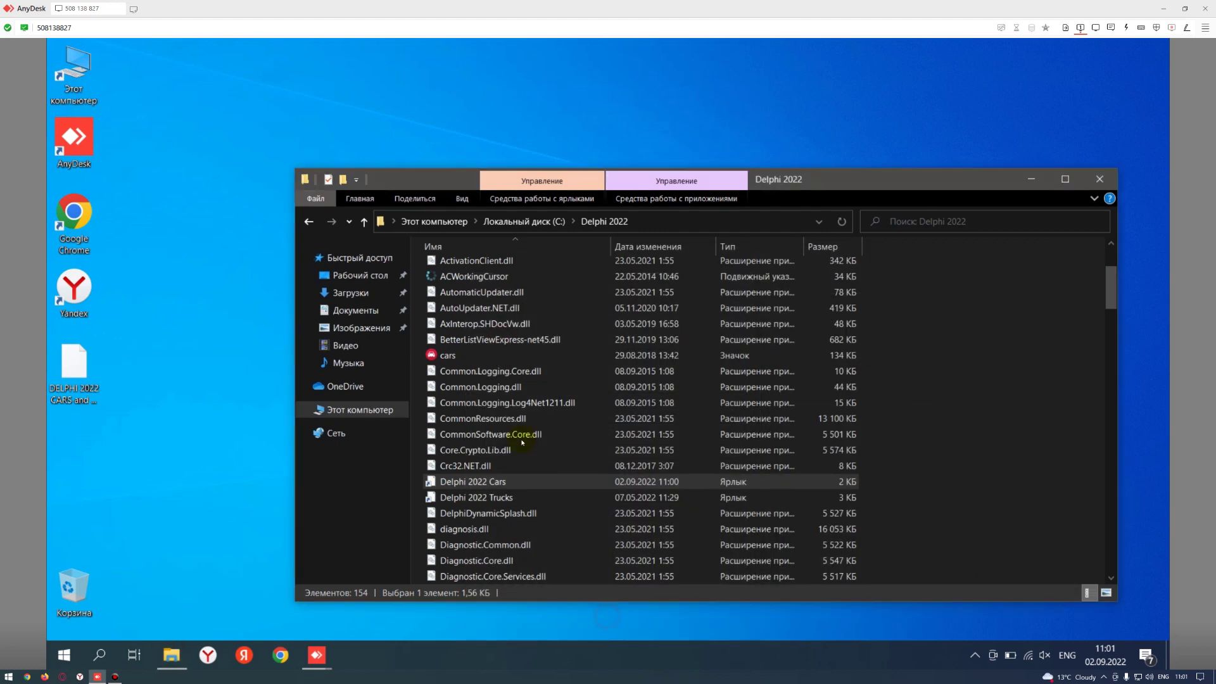
# - Point the Trucks shortcut at C:\Delphi 2022\Main.exe with working folder C:\Delphi 2022
pyautogui.rightClick(461, 500)
pyautogui.press('Escape')
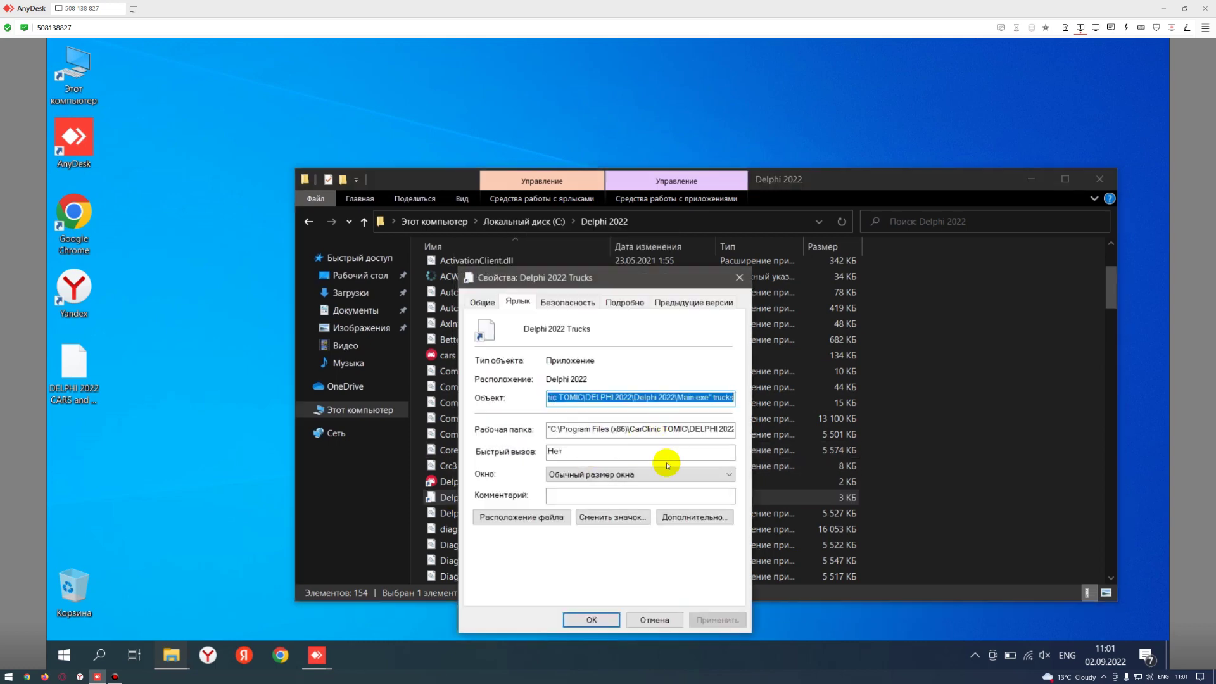
pyautogui.click(700, 397)
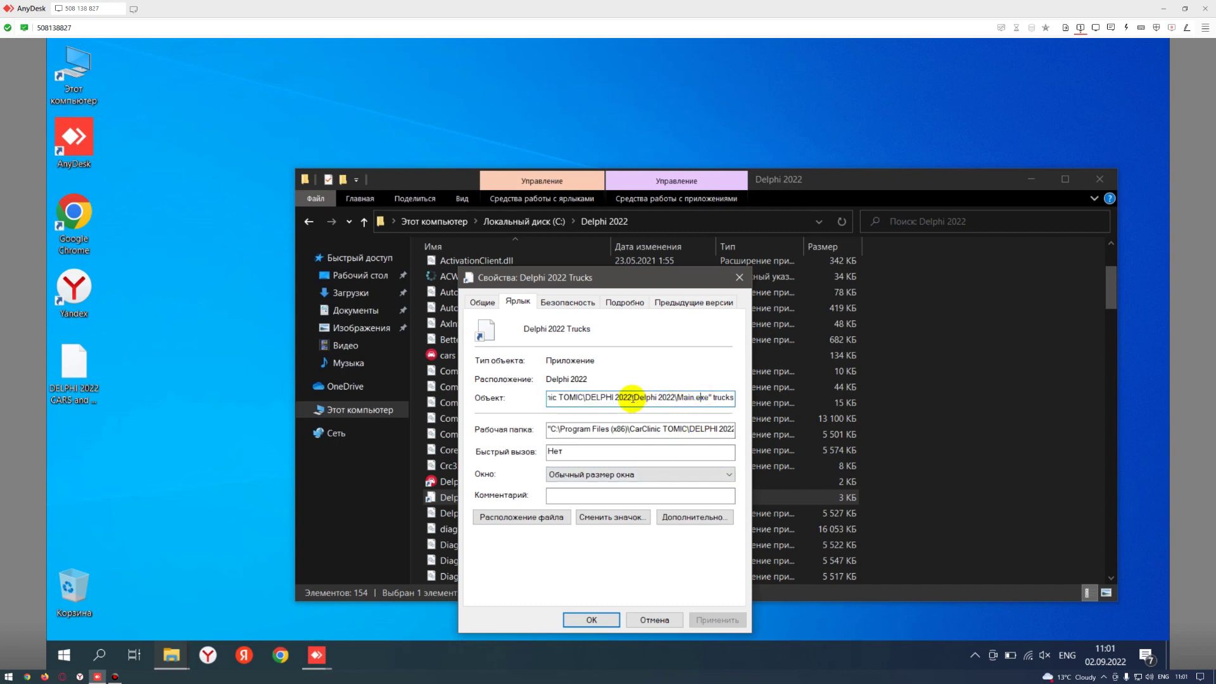
pyautogui.moveTo(634, 397); pyautogui.dragTo(473, 408)
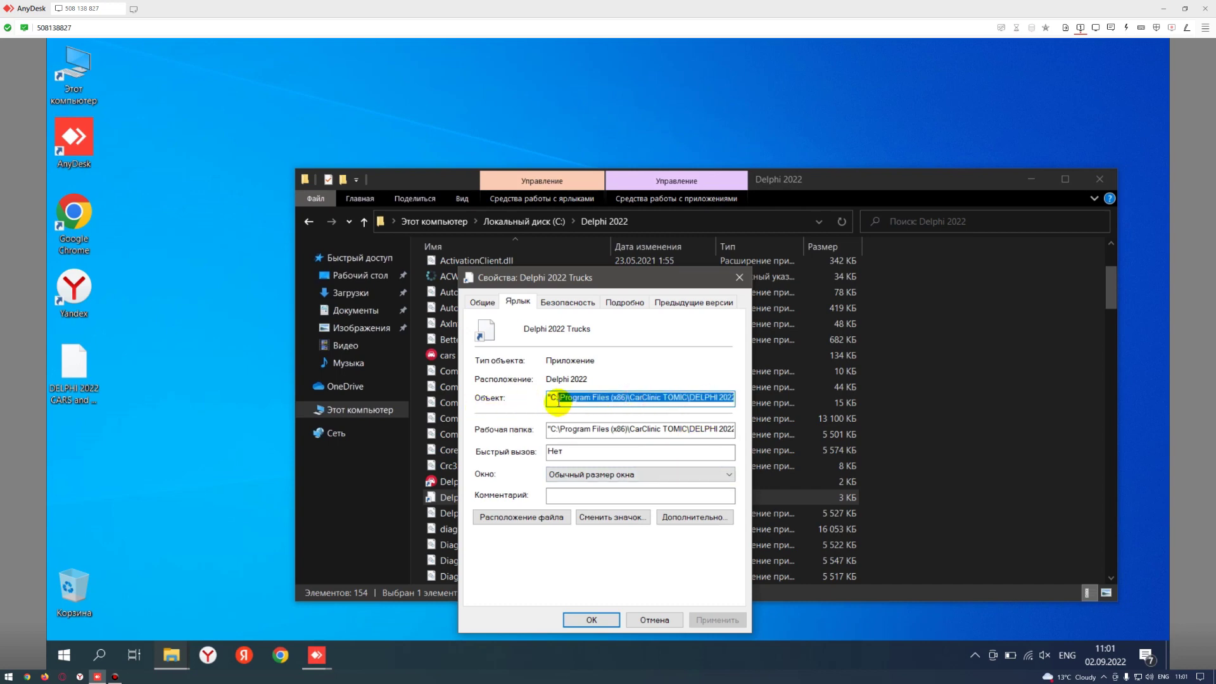
pyautogui.write('Delphi 2022\\Main.exe" trucks')
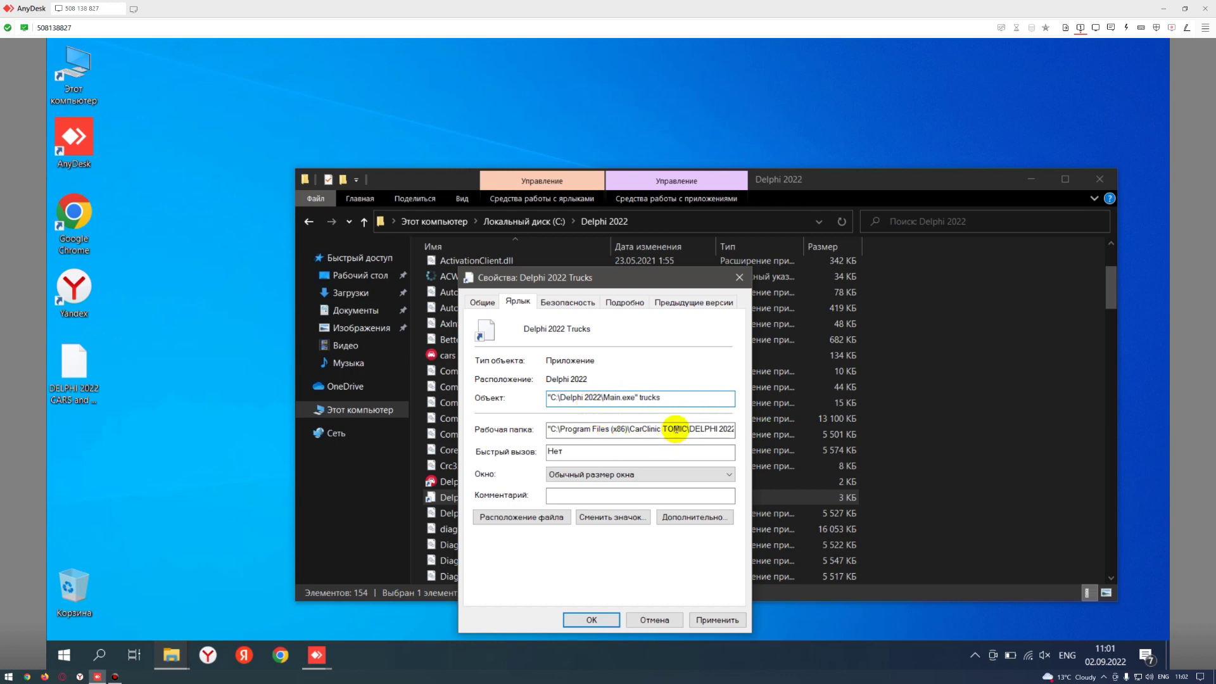
pyautogui.moveTo(687, 430); pyautogui.dragTo(516, 430)
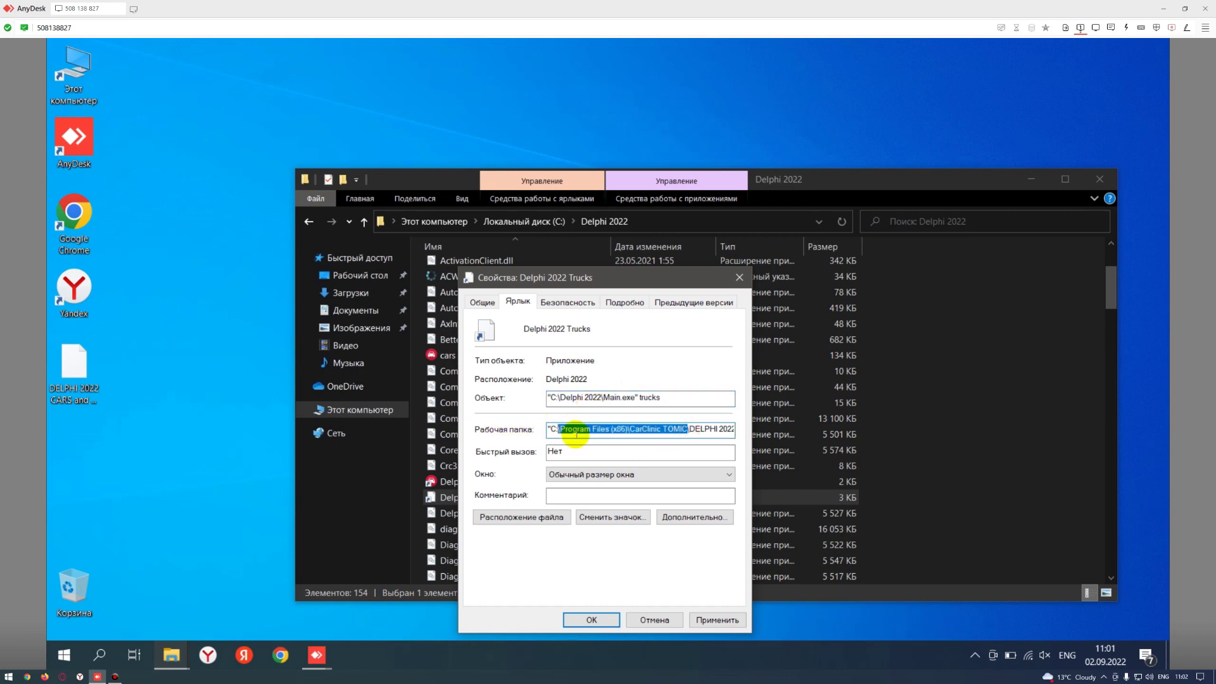
pyautogui.press('Delete')
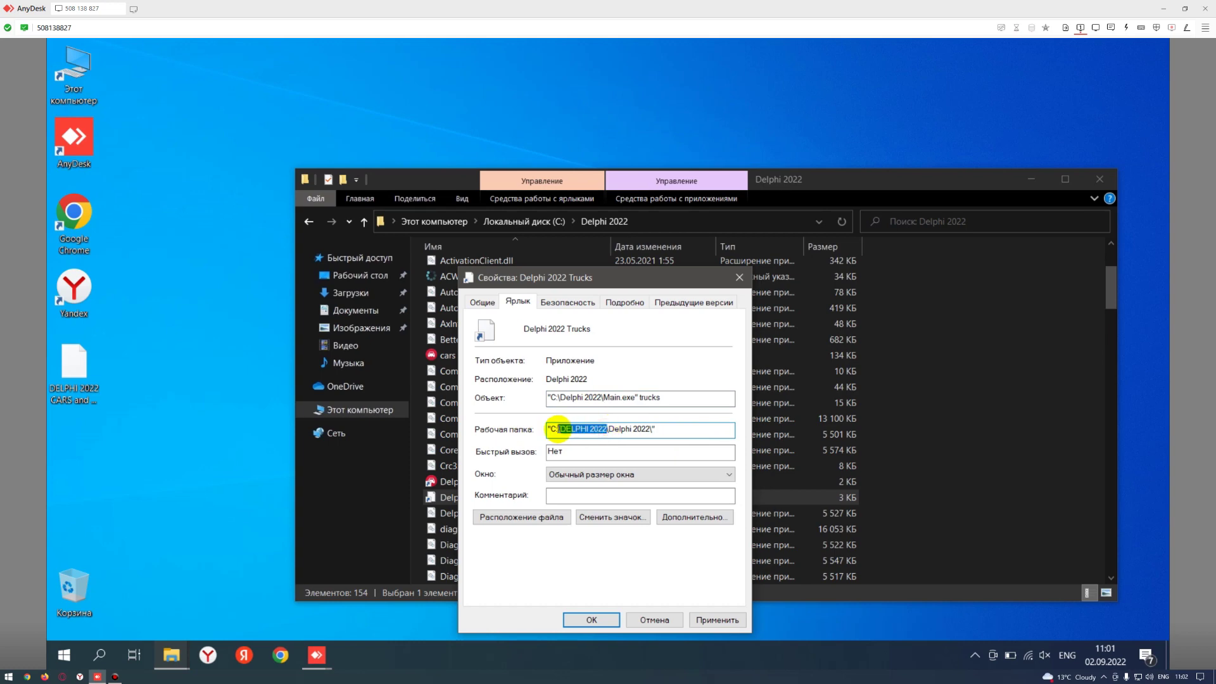
pyautogui.press('Delete')
pyautogui.click(716, 620)
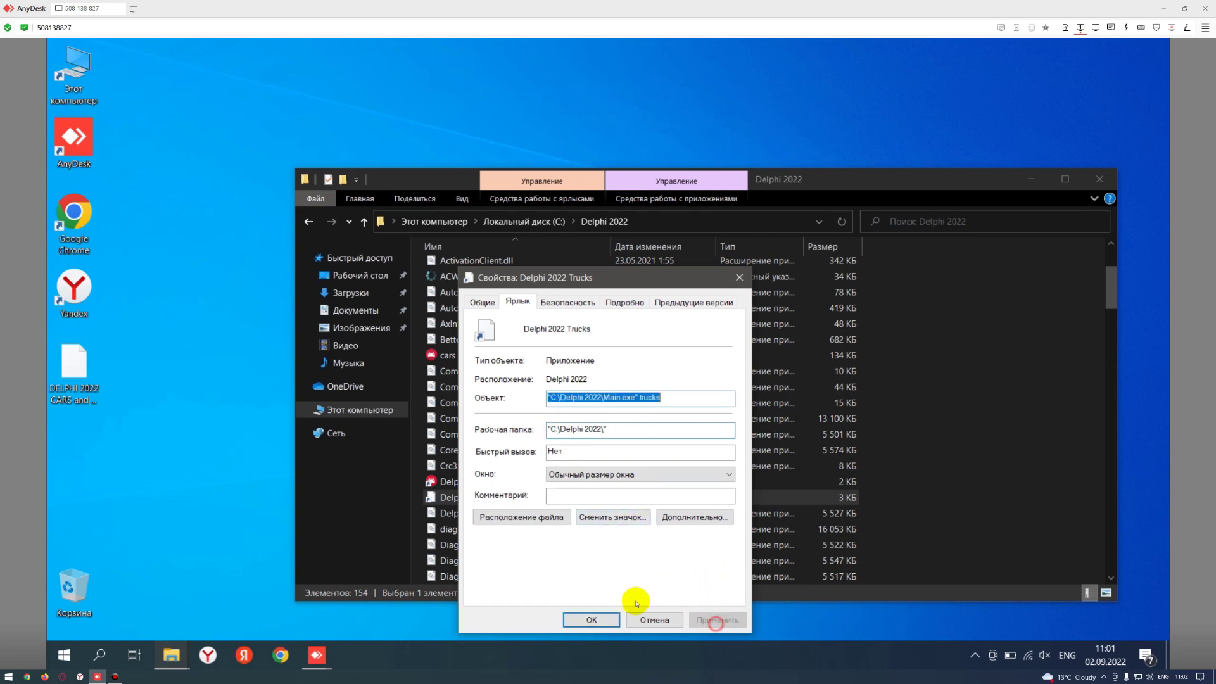
pyautogui.click(591, 620)
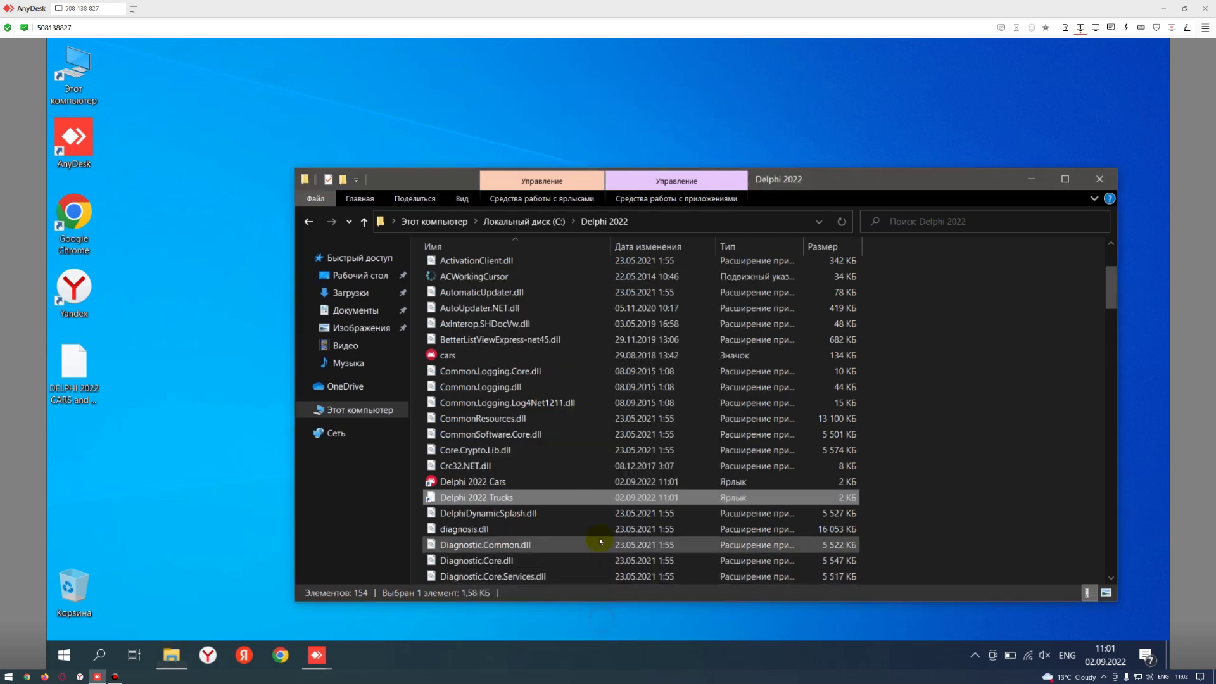
# - Assign the trucks icon from the Delphi 2022 folder to the Trucks shortcut and apply
pyautogui.rightClick(538, 497)
pyautogui.click(535, 492)
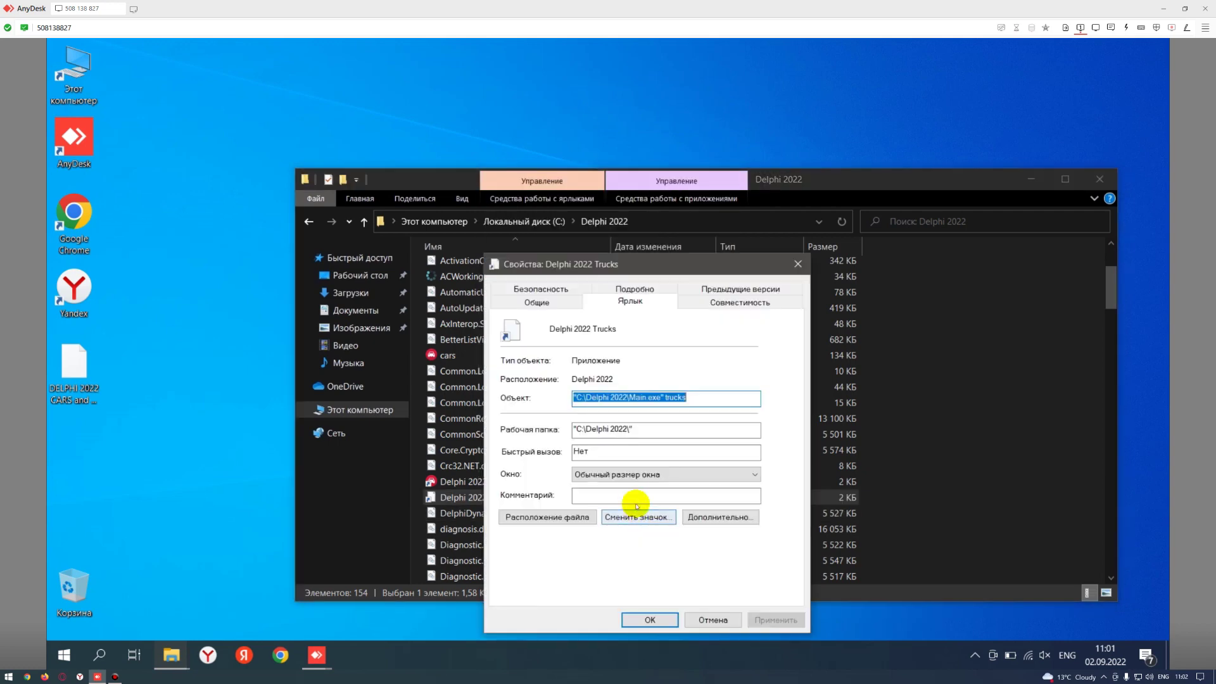
pyautogui.click(640, 516)
pyautogui.click(745, 344)
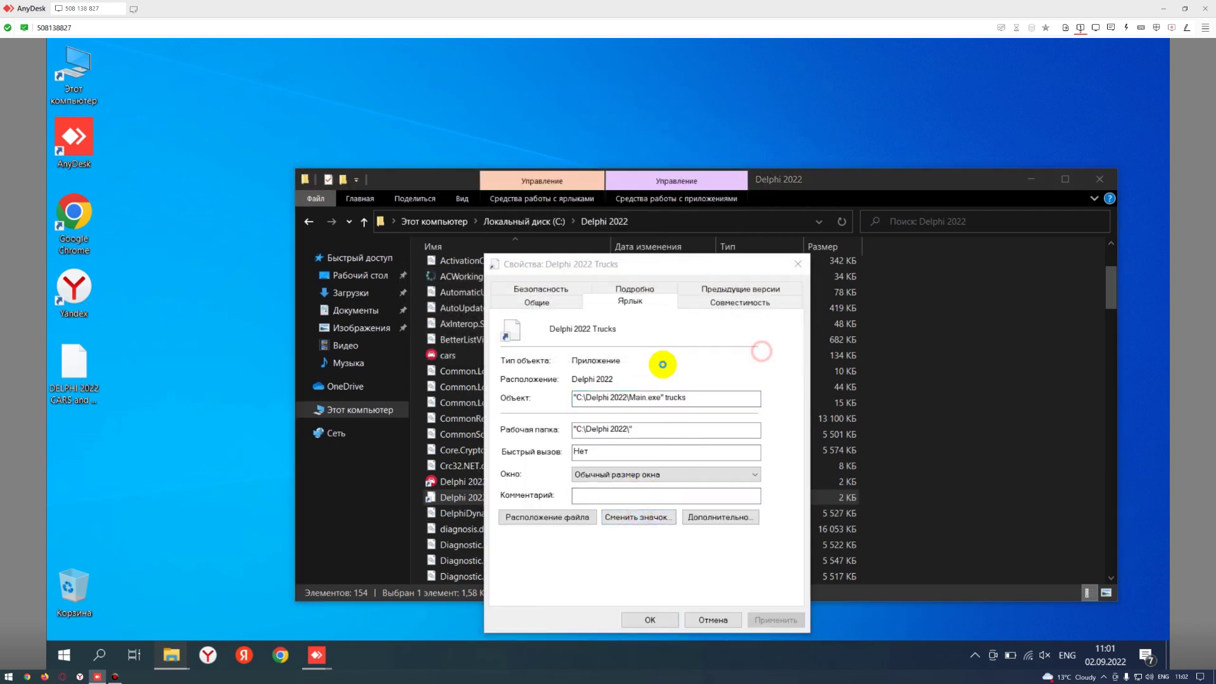
pyautogui.click(747, 378)
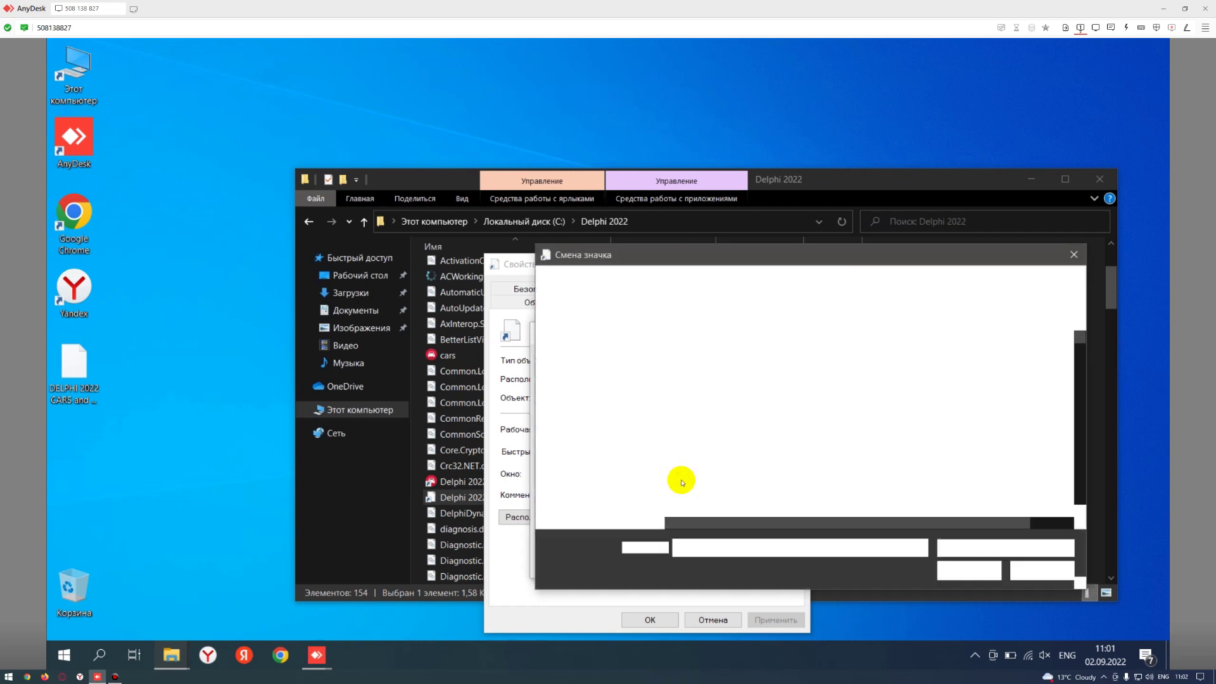
pyautogui.scroll(-10, 715, 447)
pyautogui.scroll(-20, 716, 451)
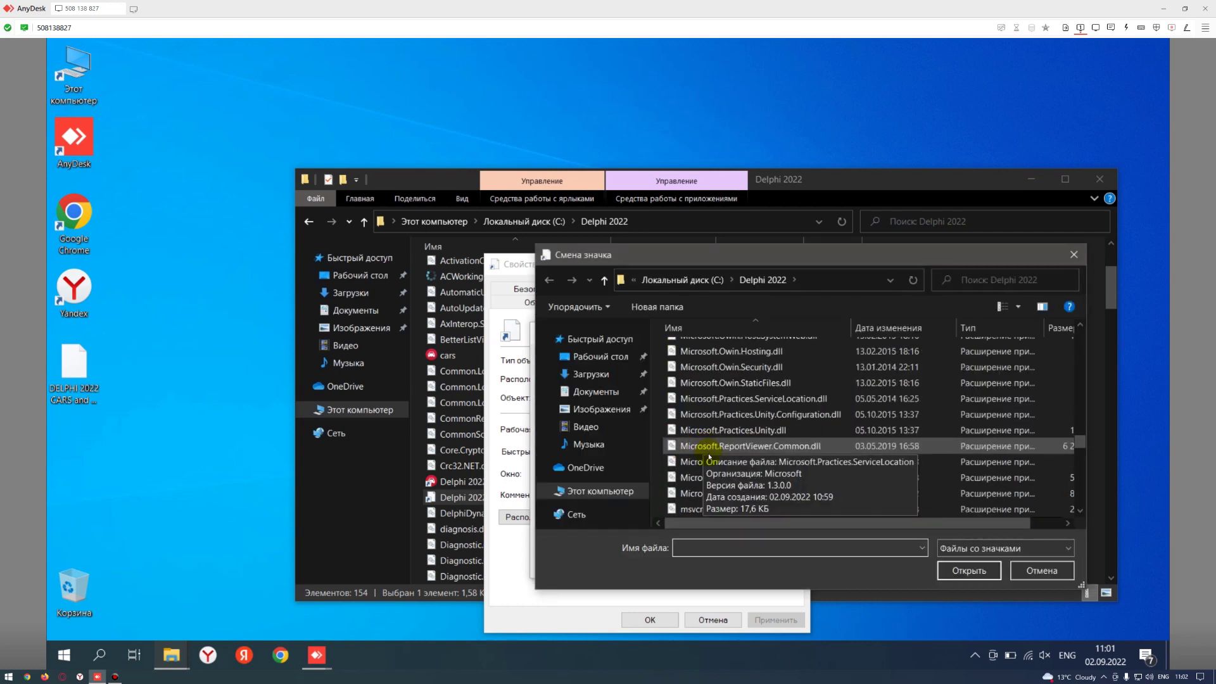
pyautogui.scroll(5, 709, 461)
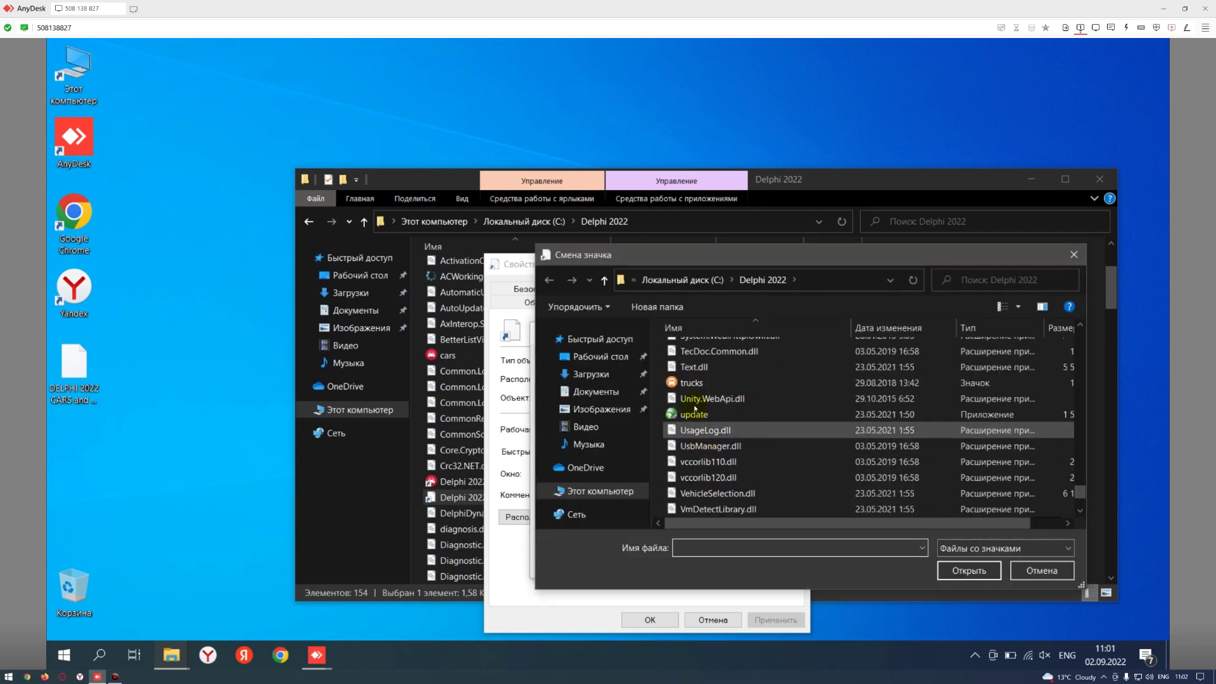
pyautogui.click(709, 380)
pyautogui.click(950, 571)
pyautogui.click(705, 561)
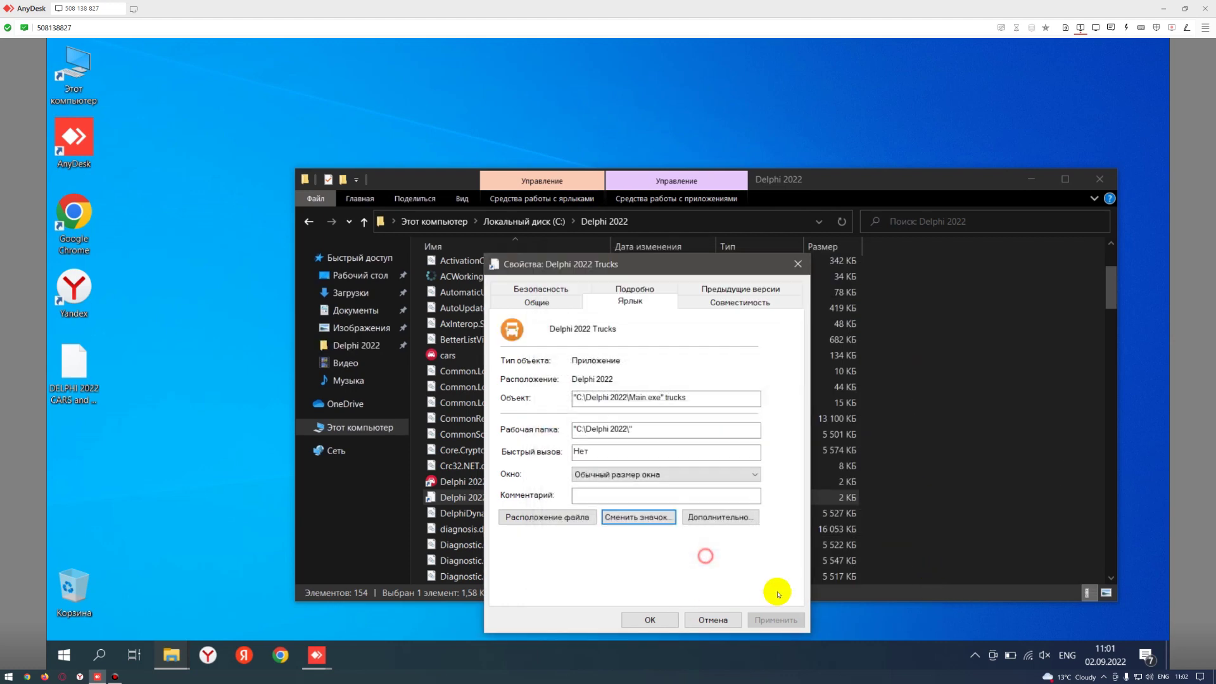
pyautogui.click(769, 618)
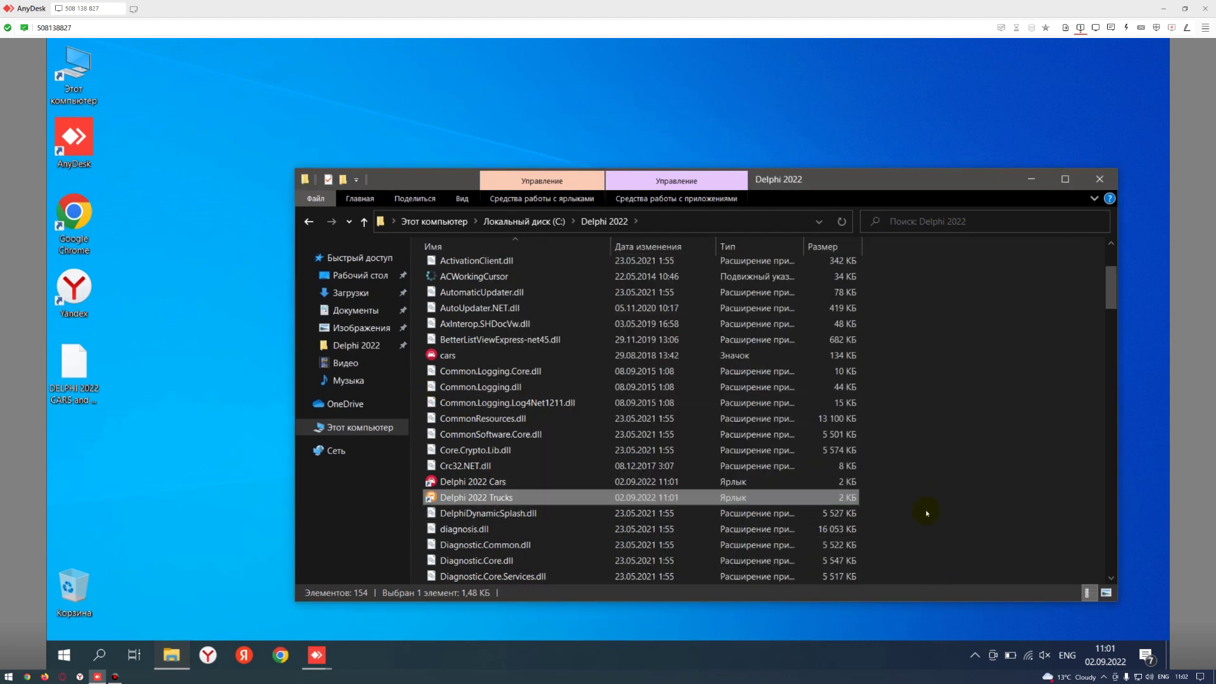
# - Send both Delphi 2022 Cars and Trucks shortcuts to the desktop
pyautogui.keyDown('ctrl'); pyautogui.click(815, 486); pyautogui.keyUp('ctrl')
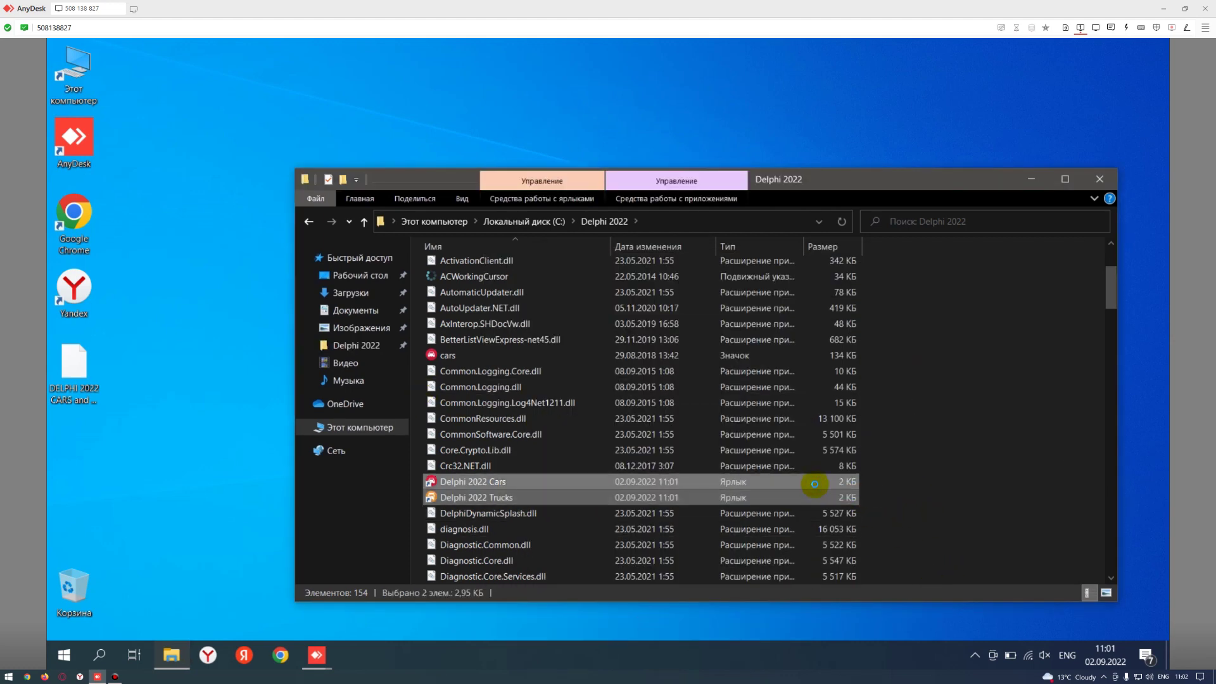
pyautogui.rightClick(815, 484)
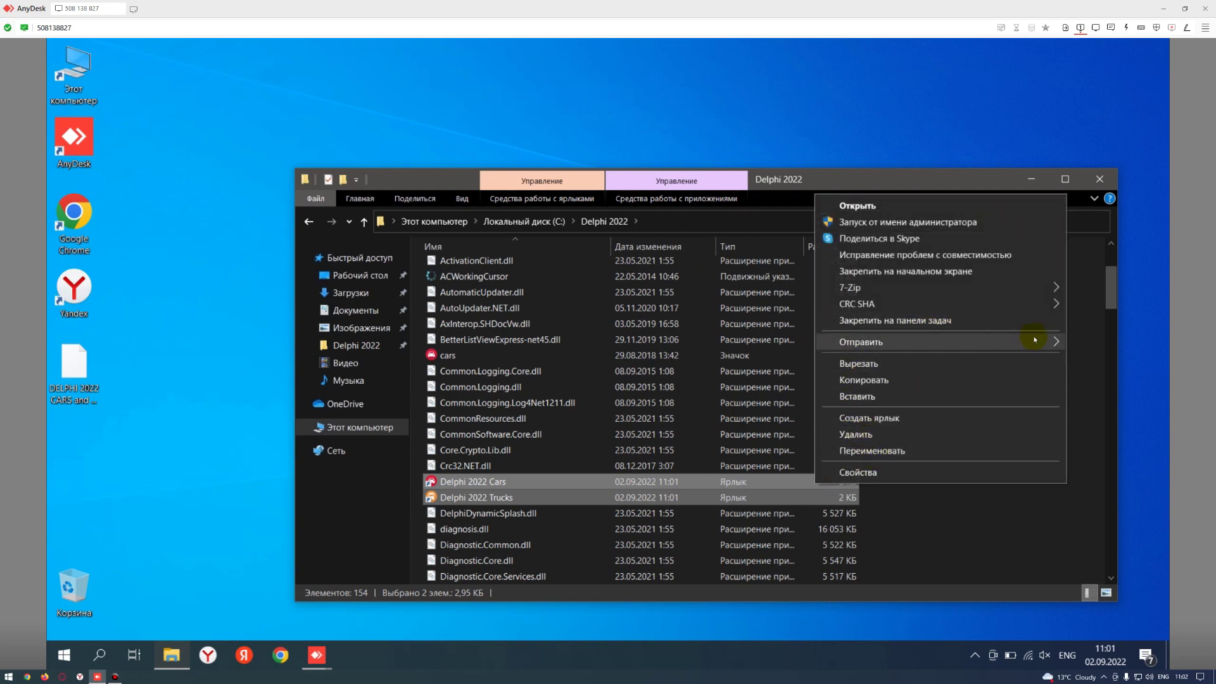
pyautogui.moveTo(1035, 340)
pyautogui.click(697, 392)
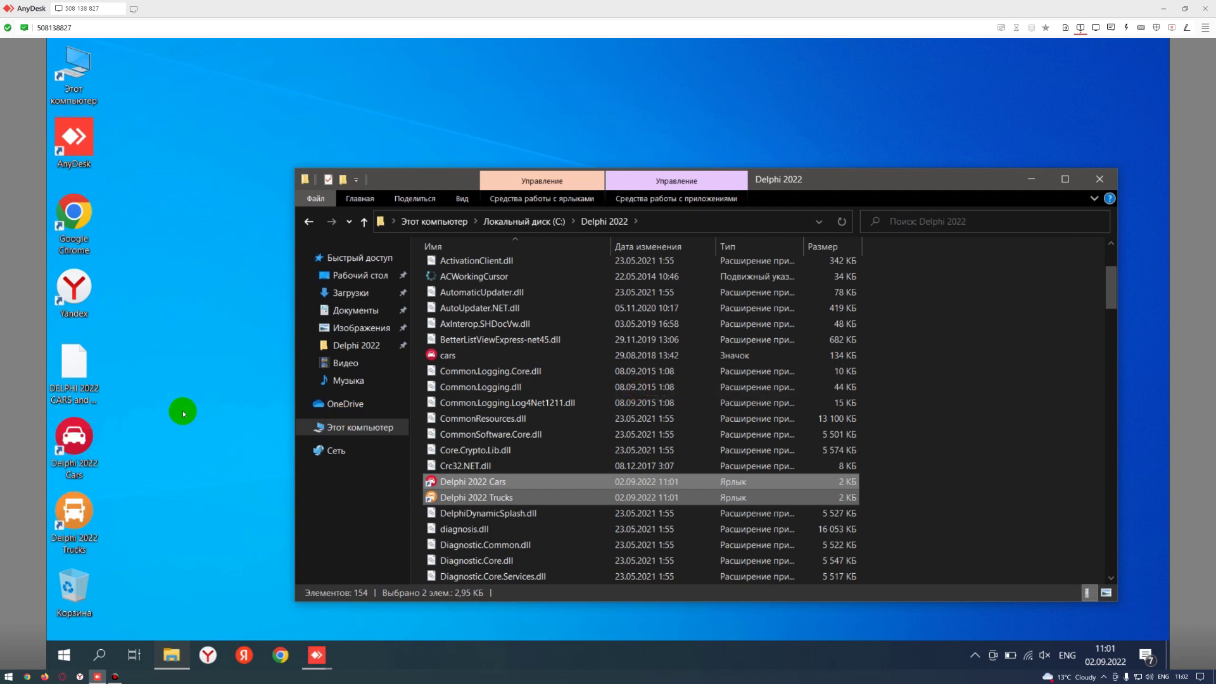
# - Close the Delphi 2022 folder and place both desktop shortcuts beside the browser icons
pyautogui.click(166, 484)
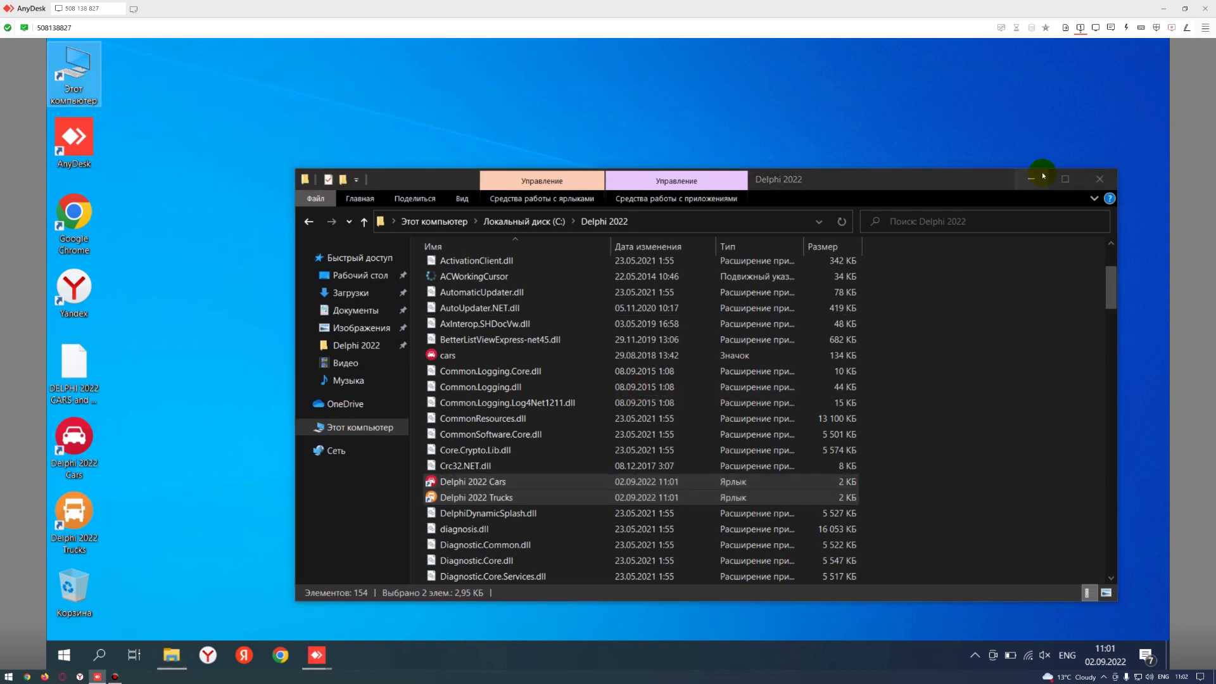
pyautogui.moveTo(451, 180); pyautogui.dragTo(366, 166)
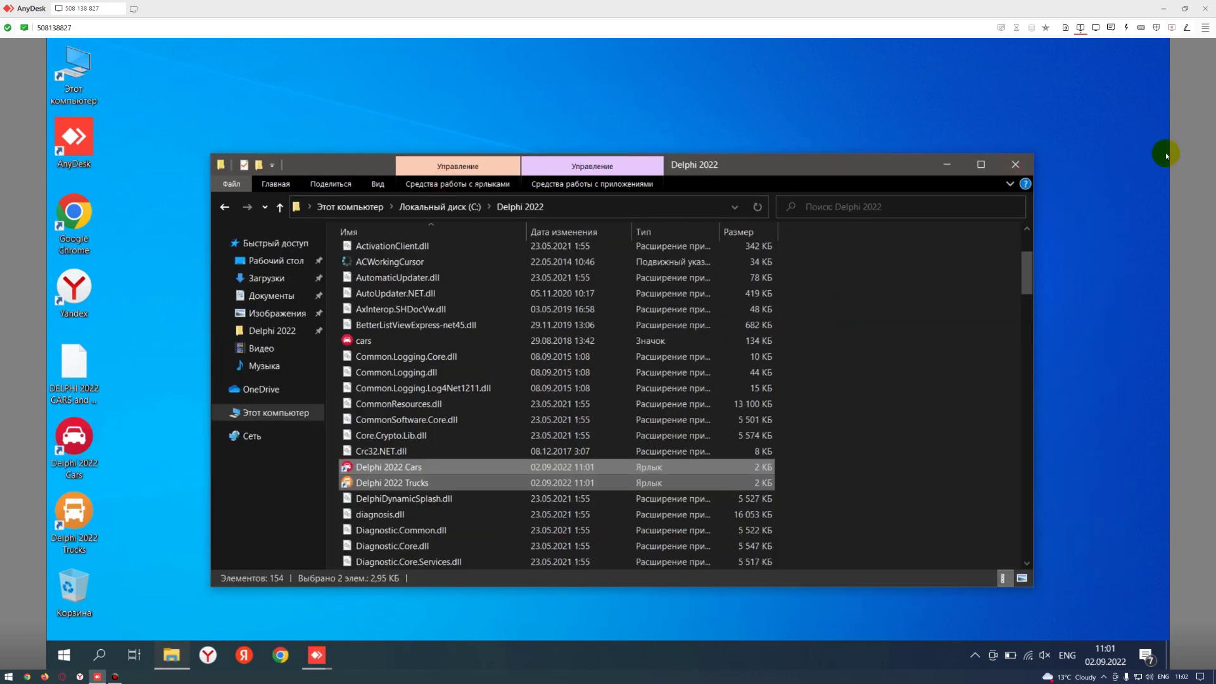
pyautogui.click(1015, 165)
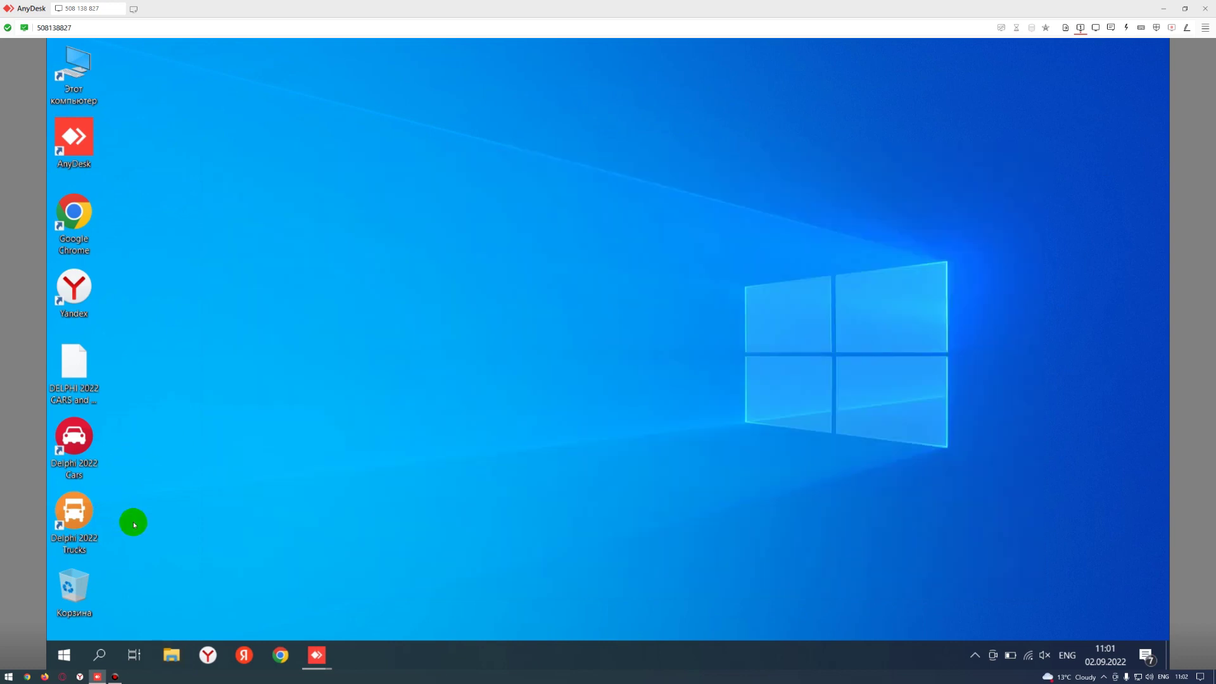
pyautogui.moveTo(127, 529); pyautogui.dragTo(127, 242)
pyautogui.click(215, 359)
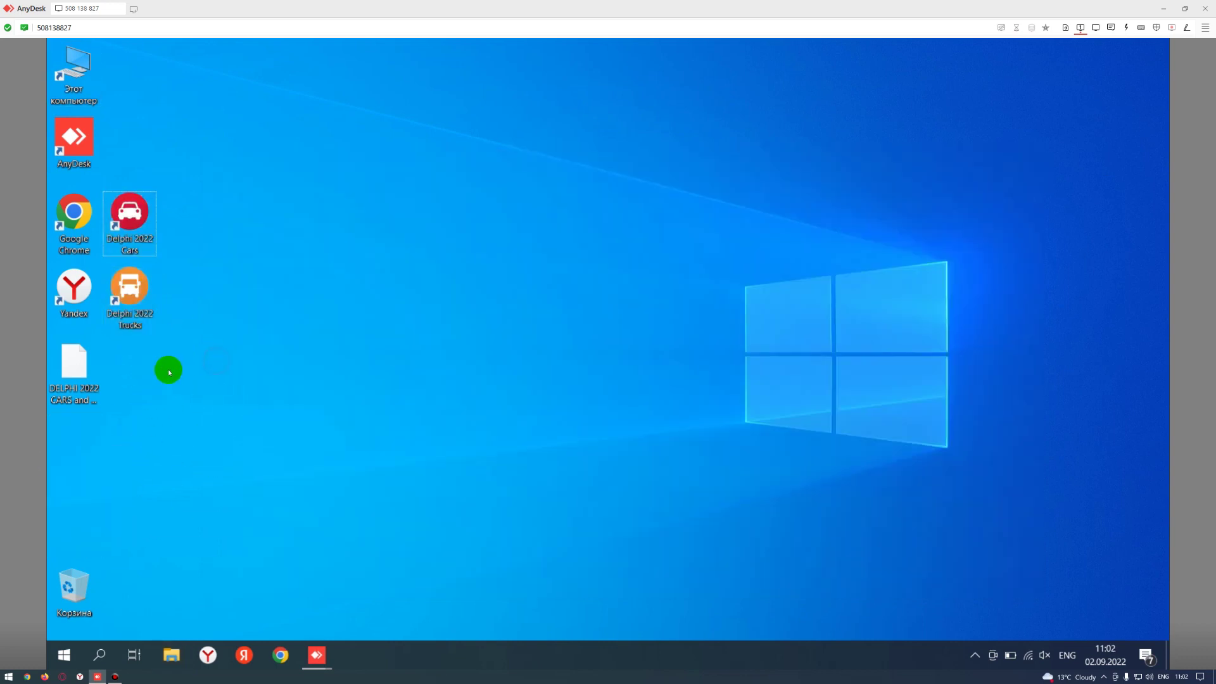
pyautogui.click(133, 225)
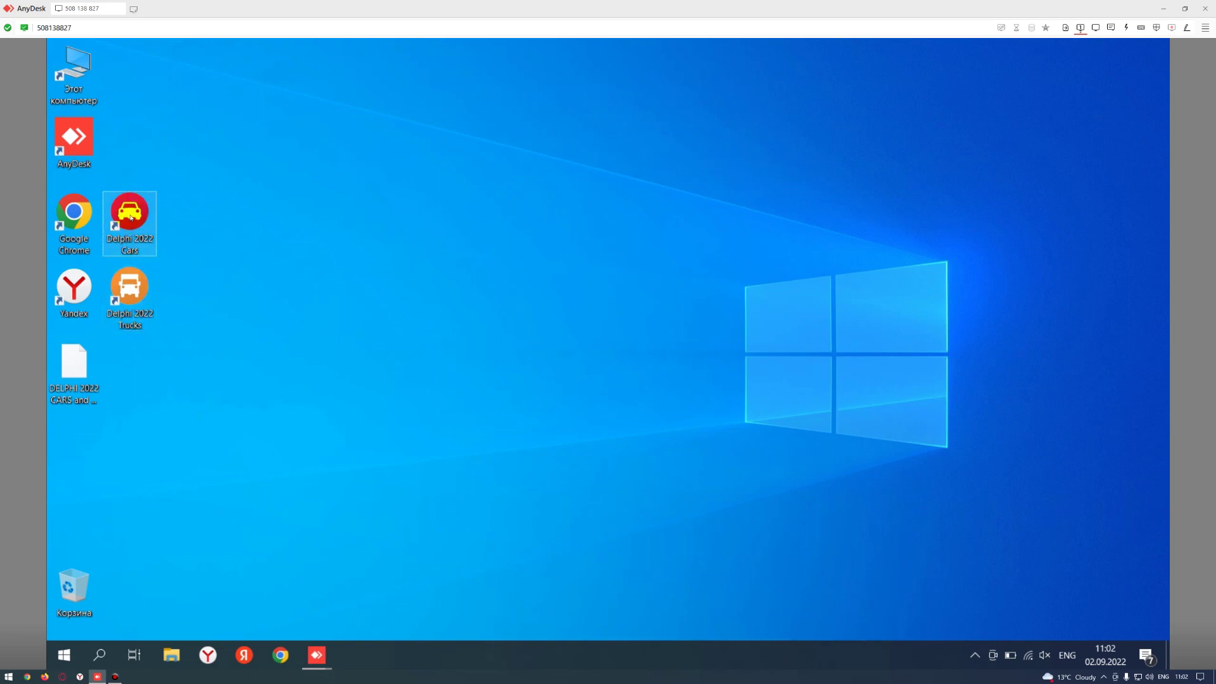
# - Run Delphi 2022 Cars as administrator, focus its licence e-mail field, and open drive C:
pyautogui.rightClick(129, 215)
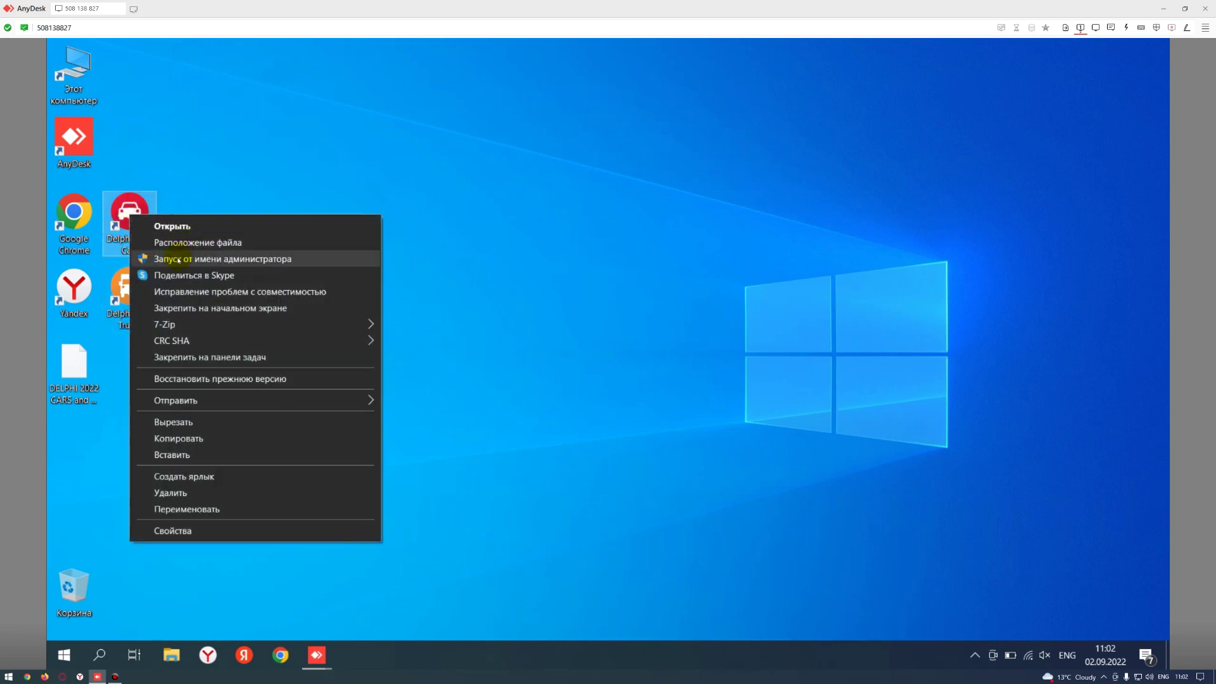
pyautogui.click(177, 258)
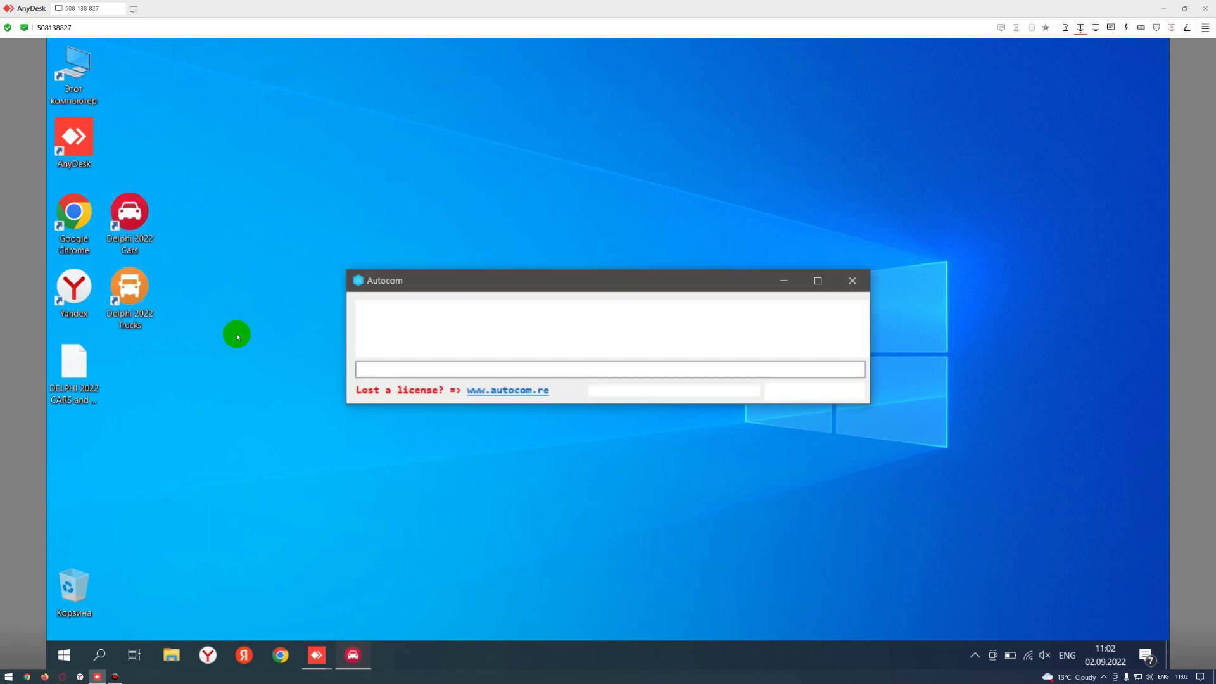
pyautogui.moveTo(589, 280); pyautogui.dragTo(524, 360)
pyautogui.click(519, 351)
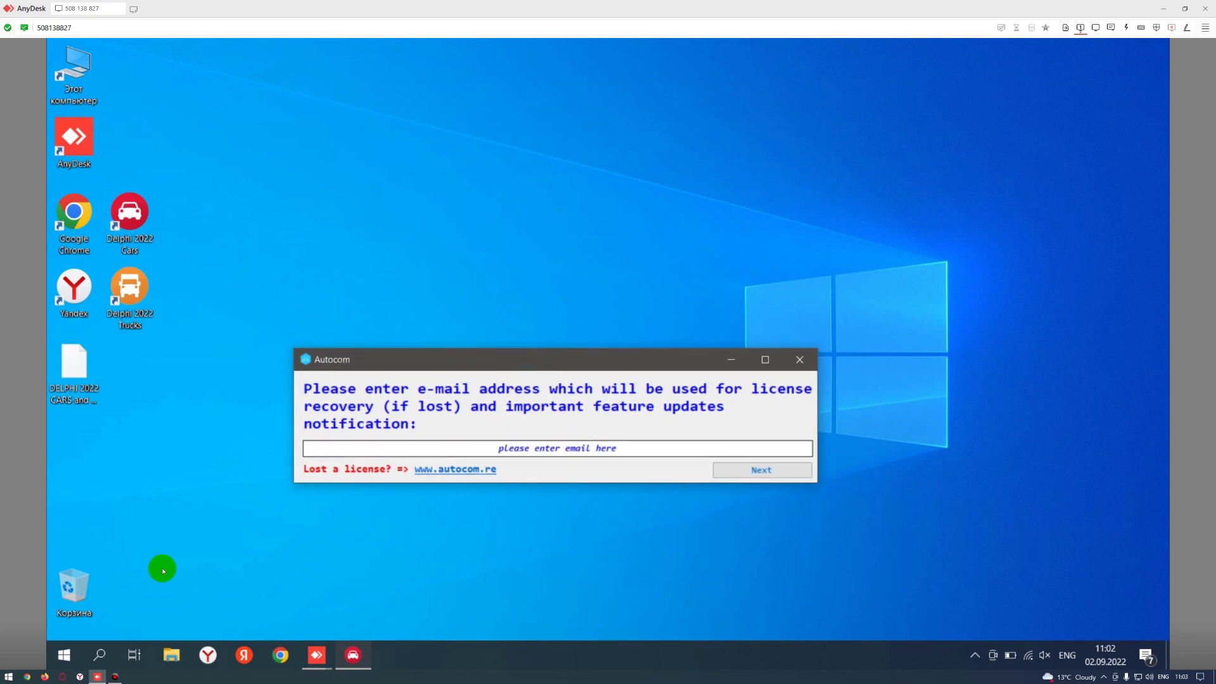
pyautogui.click(511, 450)
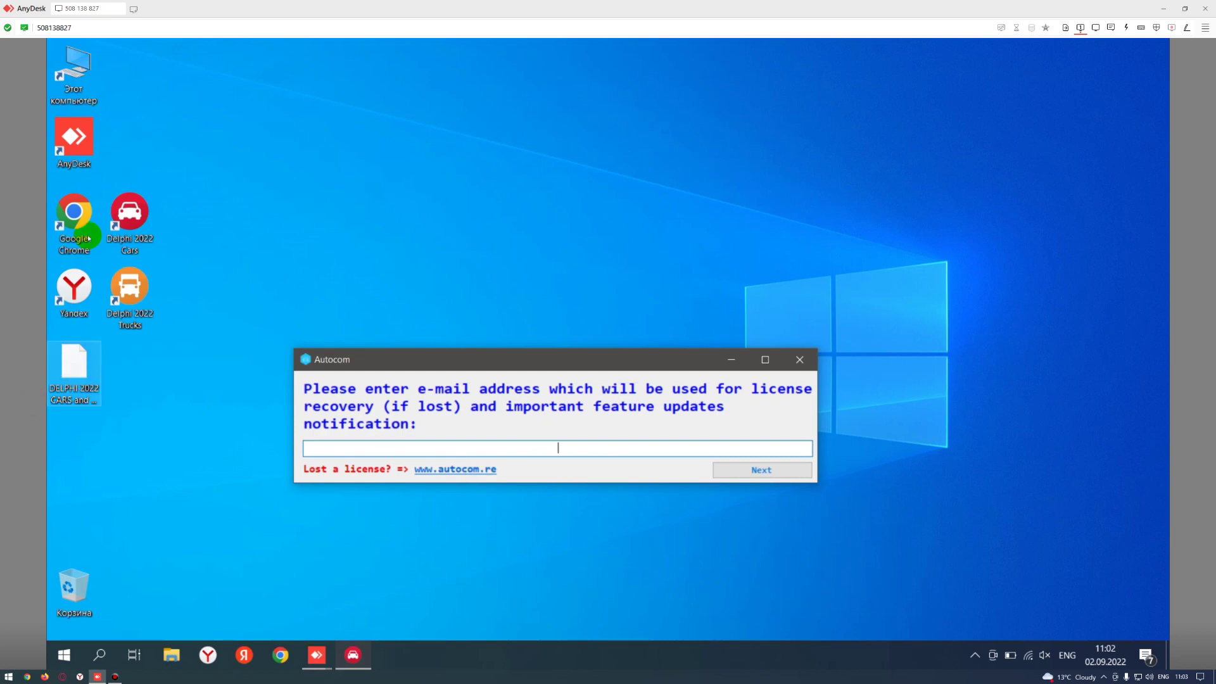
pyautogui.click(81, 82)
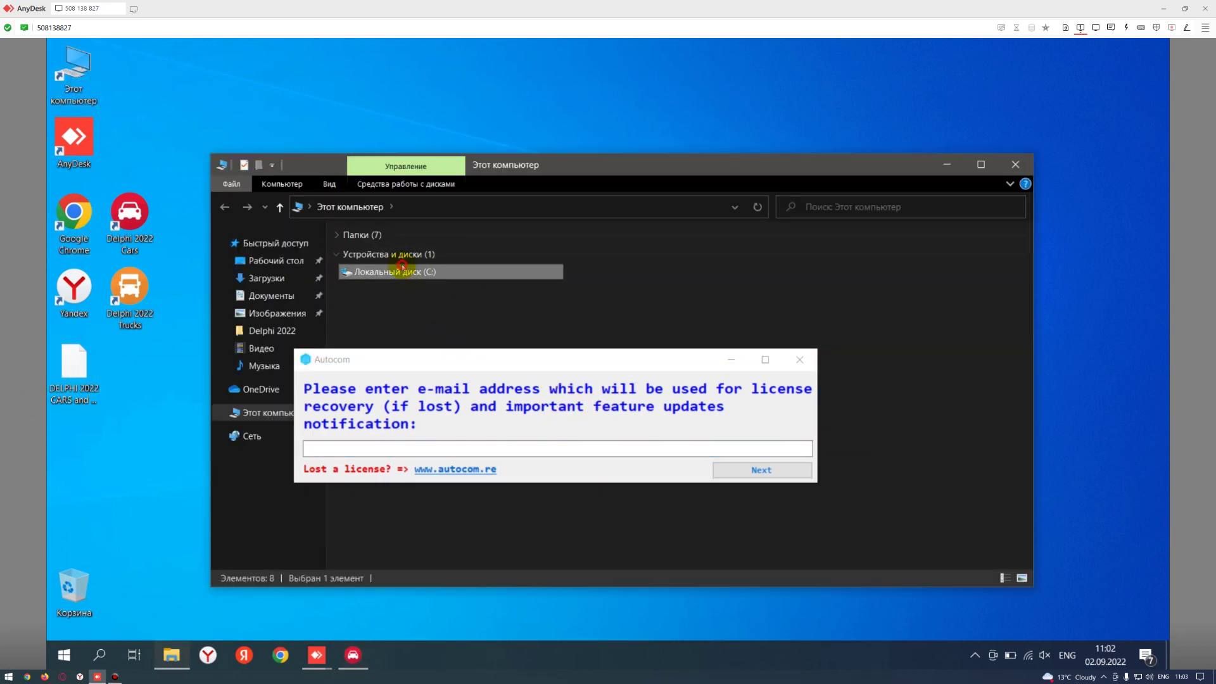
pyautogui.doubleClick(401, 271)
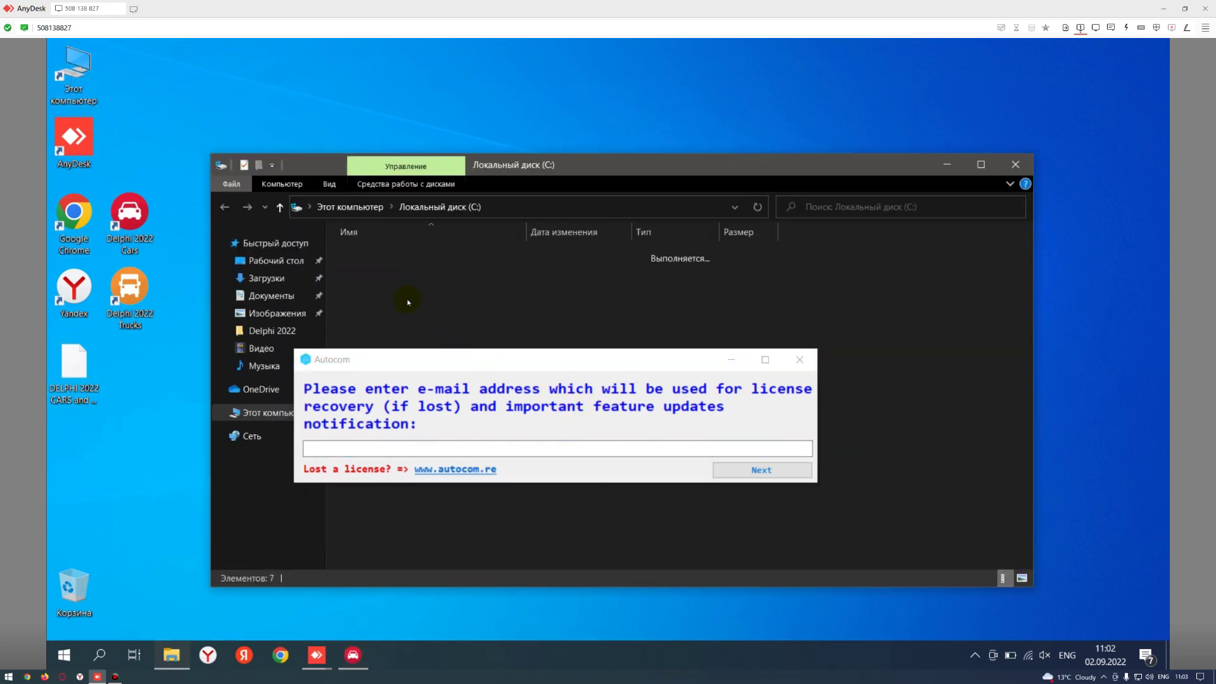
# - Open the ПОЧТА ДЛЯ АКТИВАЦИИ file in the АКТИВАЦИЯ folder and select the activation e-mail
pyautogui.doubleClick(388, 265)
pyautogui.doubleClick(372, 253)
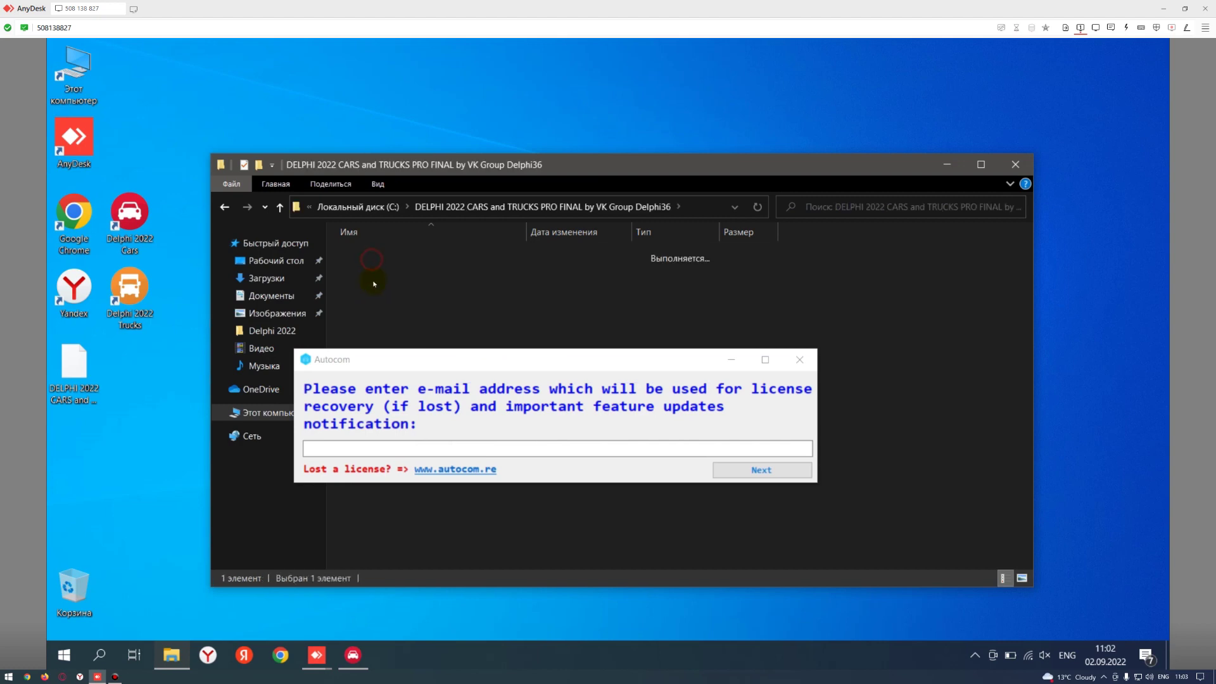
pyautogui.doubleClick(374, 282)
pyautogui.click(376, 273)
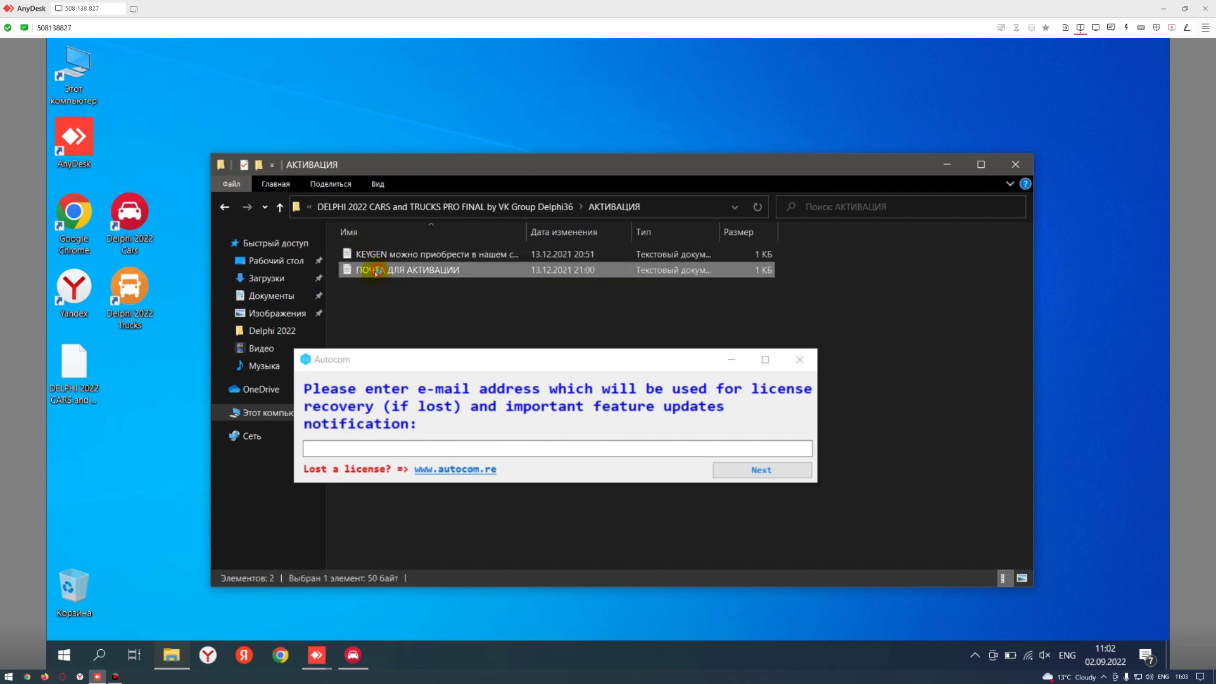
pyautogui.doubleClick(375, 273)
pyautogui.tripleClick(305, 200)
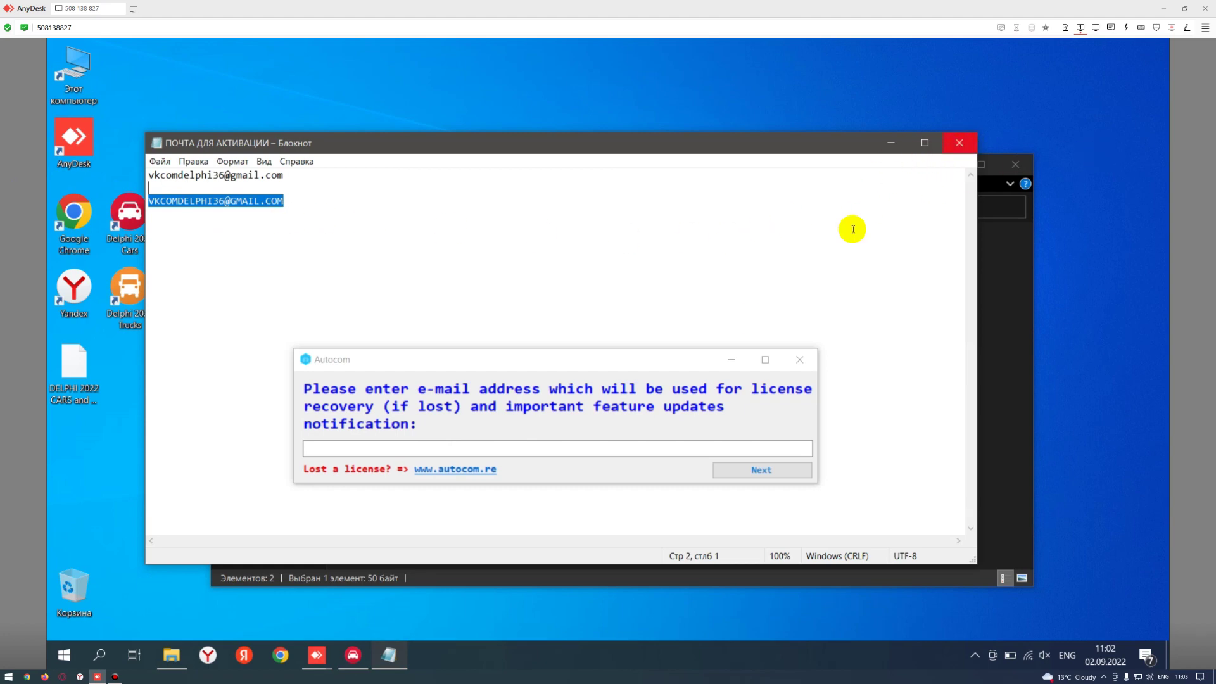
# - Paste the activation e-mail into Autocom's licence field, submit it, and close Notepad
pyautogui.click(546, 450)
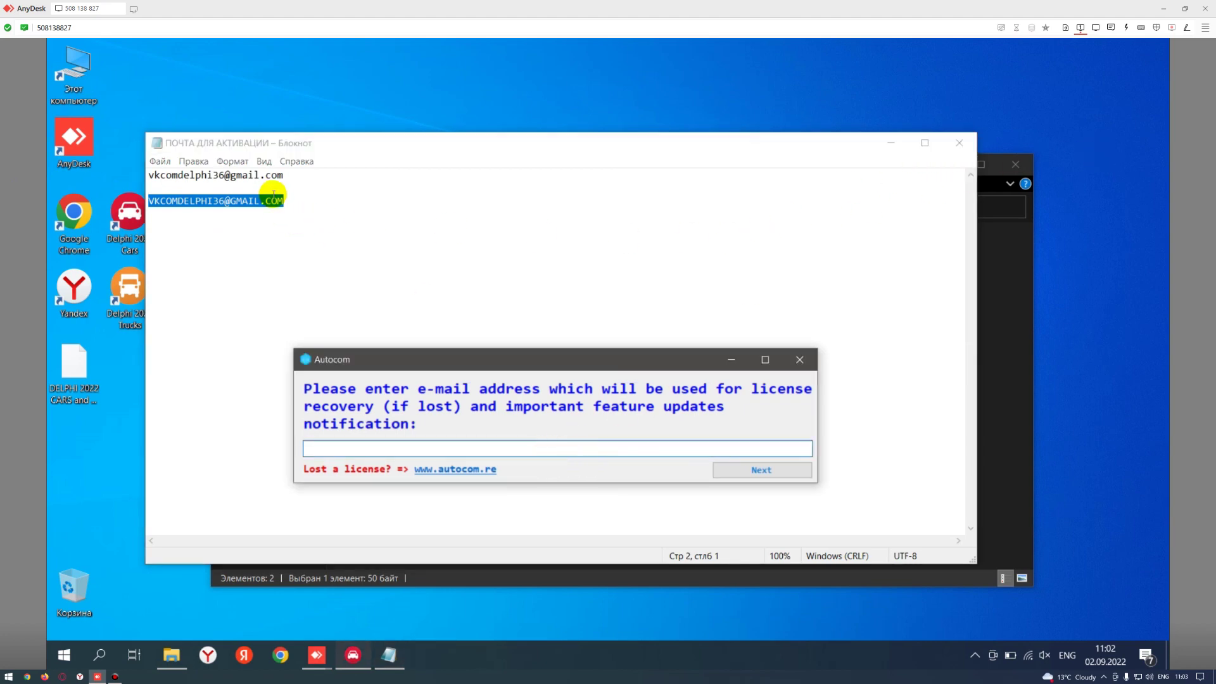
pyautogui.click(298, 196)
pyautogui.tripleClick(298, 201)
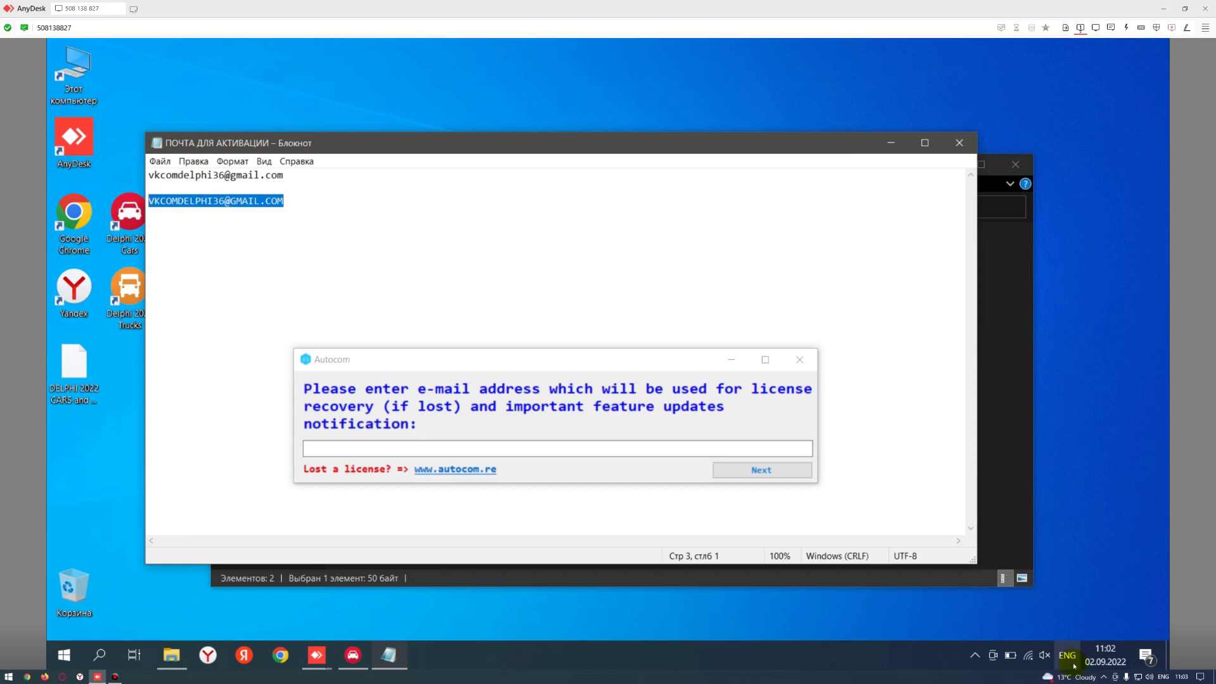
pyautogui.click(556, 447)
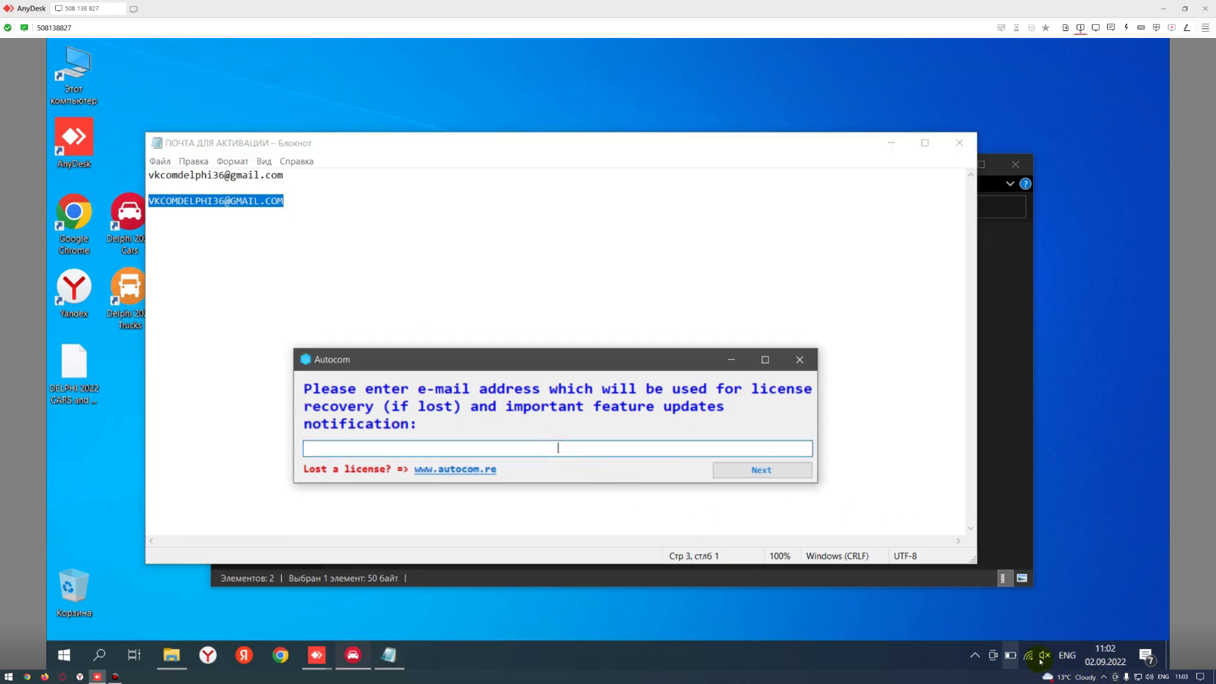
pyautogui.hotkey('ctrl', 'v')
pyautogui.click(733, 472)
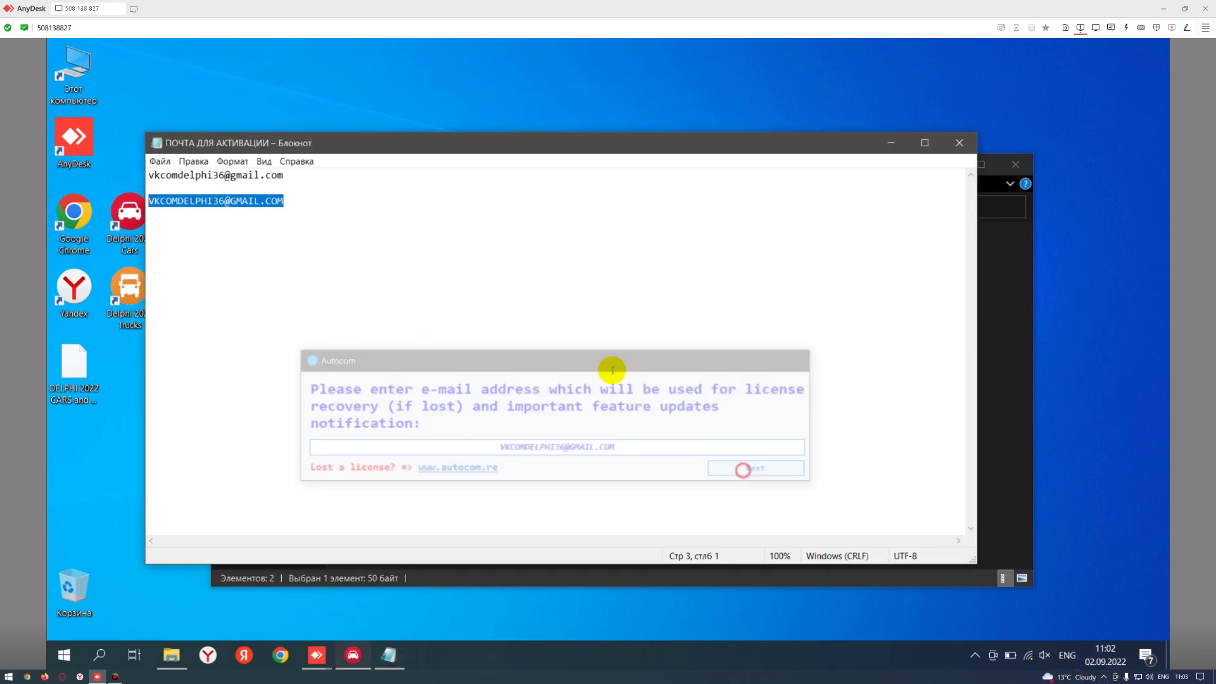
pyautogui.click(958, 143)
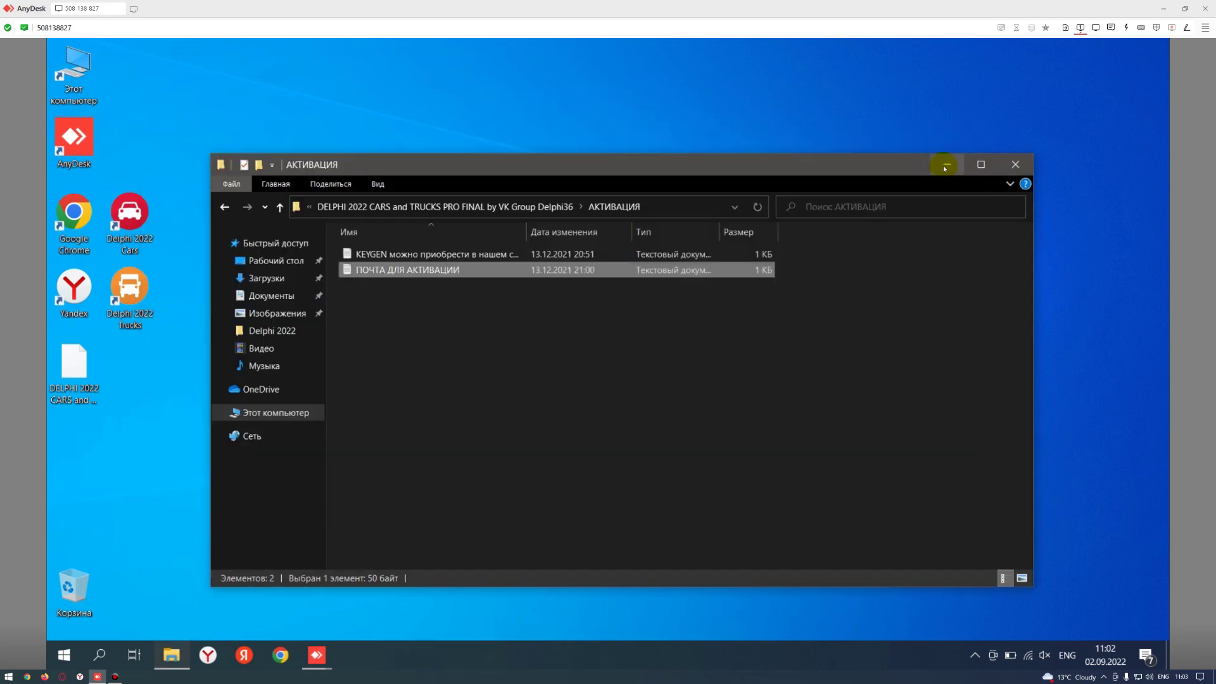
pyautogui.click(945, 164)
pyautogui.moveTo(584, 274); pyautogui.dragTo(546, 310)
# - Copy Autocom's full System Identification code and minimize the AnyDesk session
pyautogui.moveTo(443, 333); pyautogui.dragTo(567, 334)
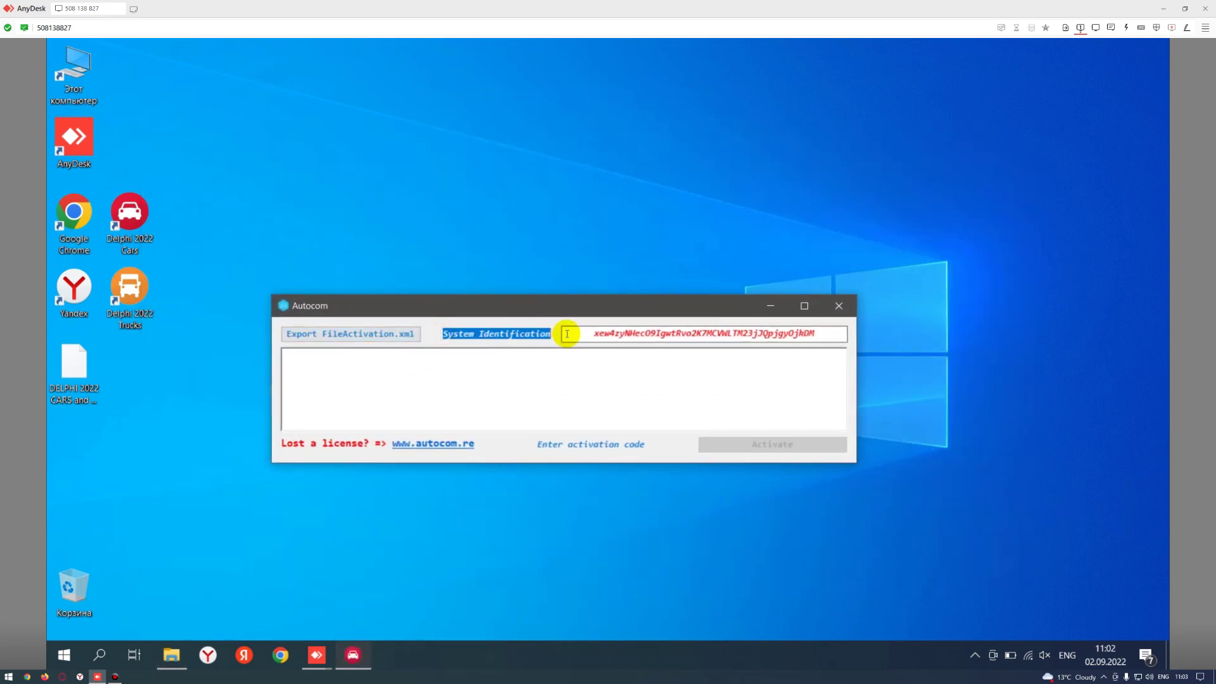
pyautogui.click(570, 334)
pyautogui.moveTo(443, 333); pyautogui.dragTo(870, 339)
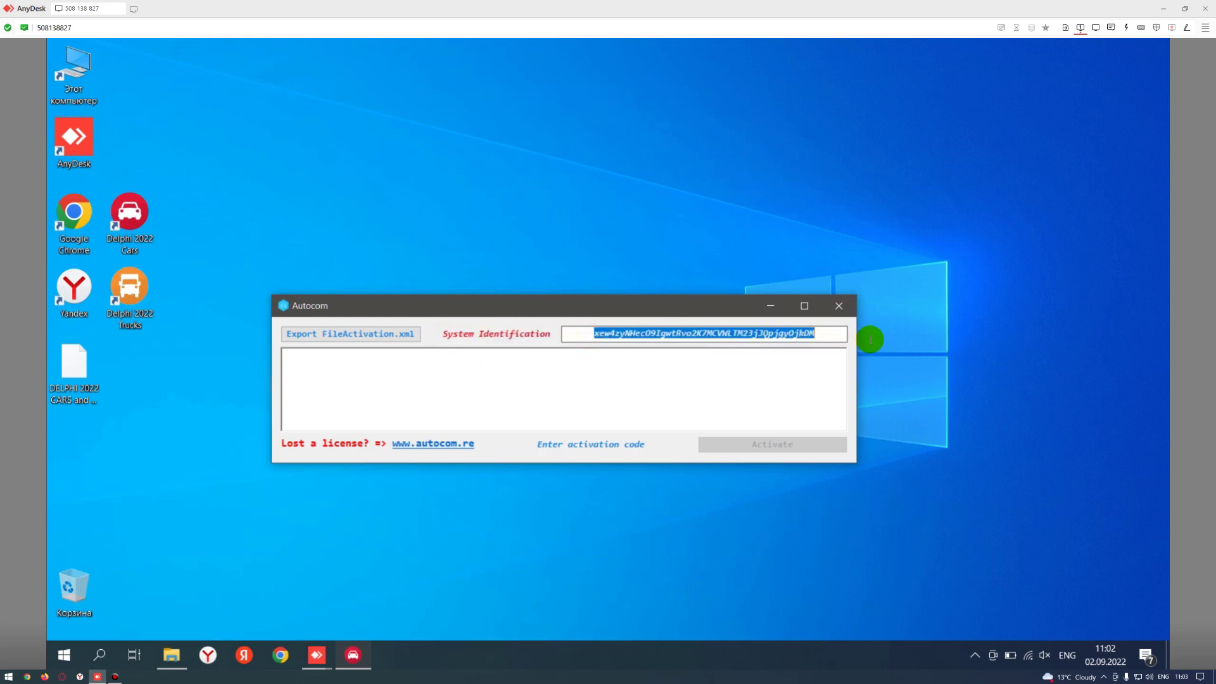
pyautogui.rightClick(684, 334)
pyautogui.click(725, 380)
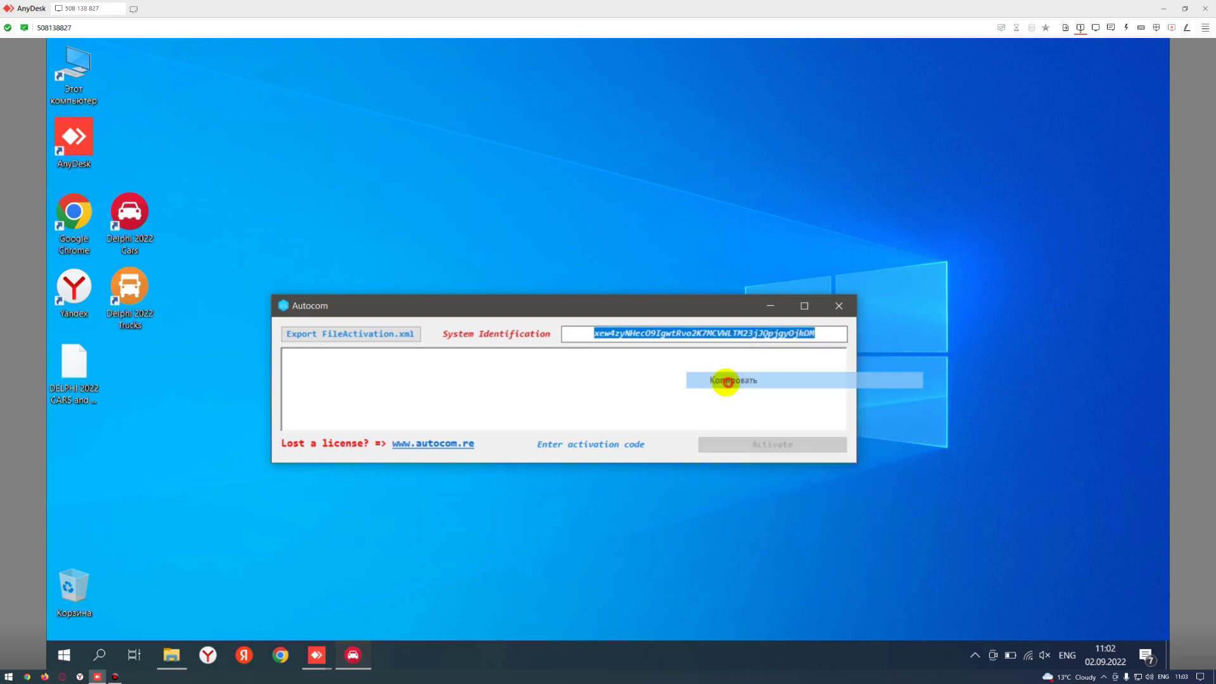
pyautogui.click(1167, 6)
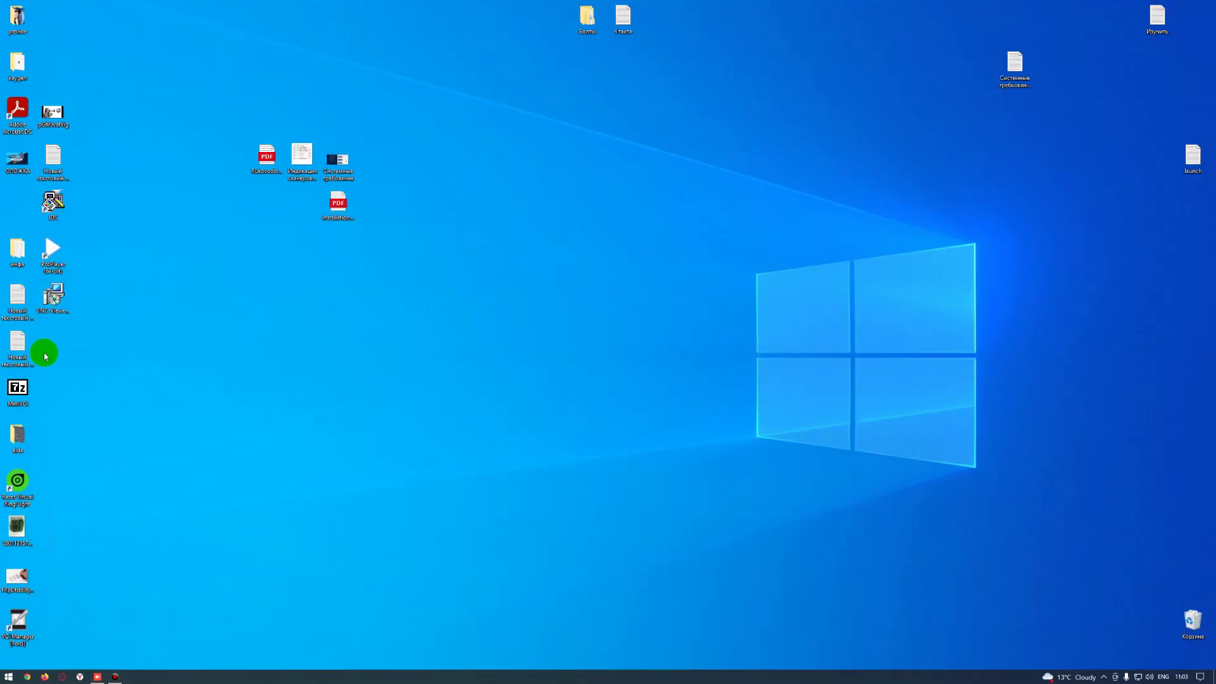
# - Create a new desktop text document and paste the System Identification code into it
pyautogui.rightClick(185, 360)
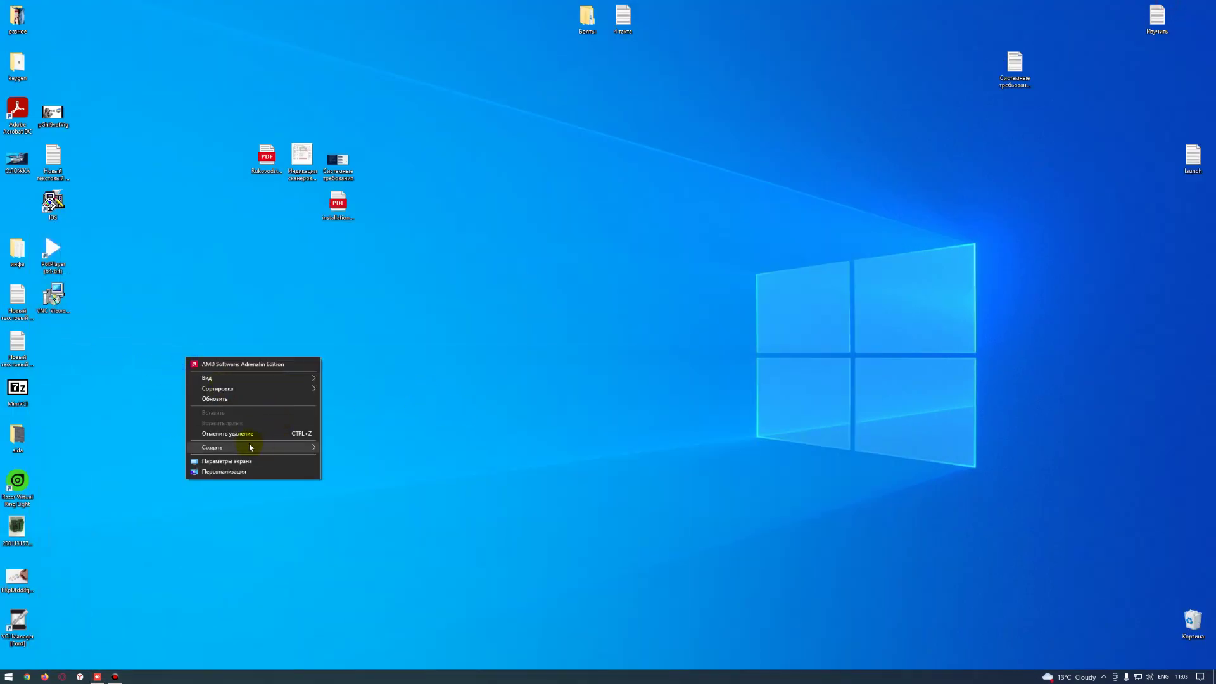
pyautogui.rightClick(473, 346)
pyautogui.moveTo(568, 435)
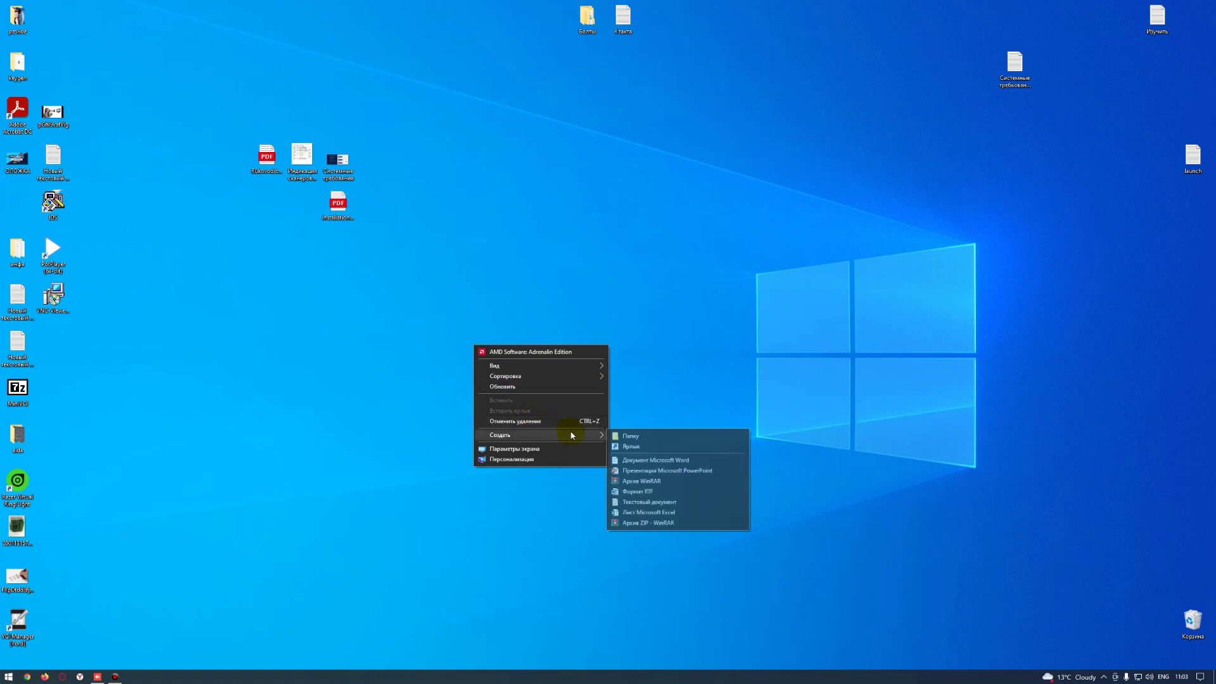
pyautogui.click(633, 505)
pyautogui.doubleClick(478, 347)
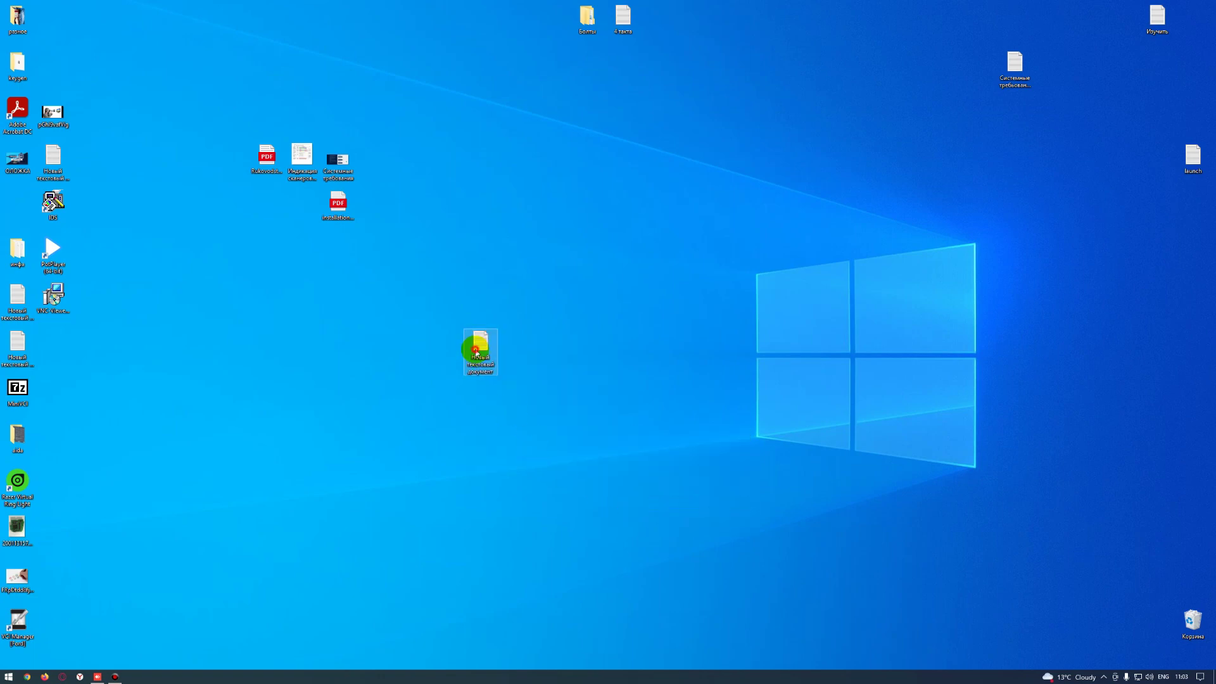
pyautogui.rightClick(204, 307)
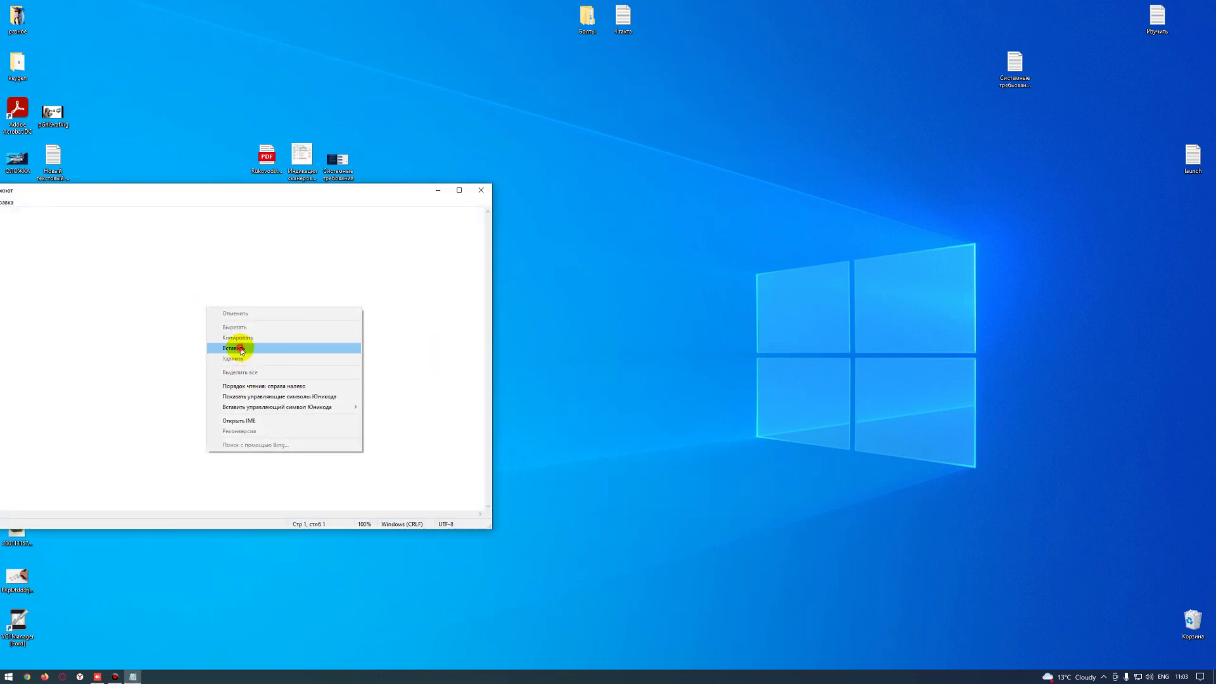
pyautogui.click(233, 348)
# - Save and close the text document, then open the keygen folder
pyautogui.moveTo(228, 194); pyautogui.dragTo(826, 295)
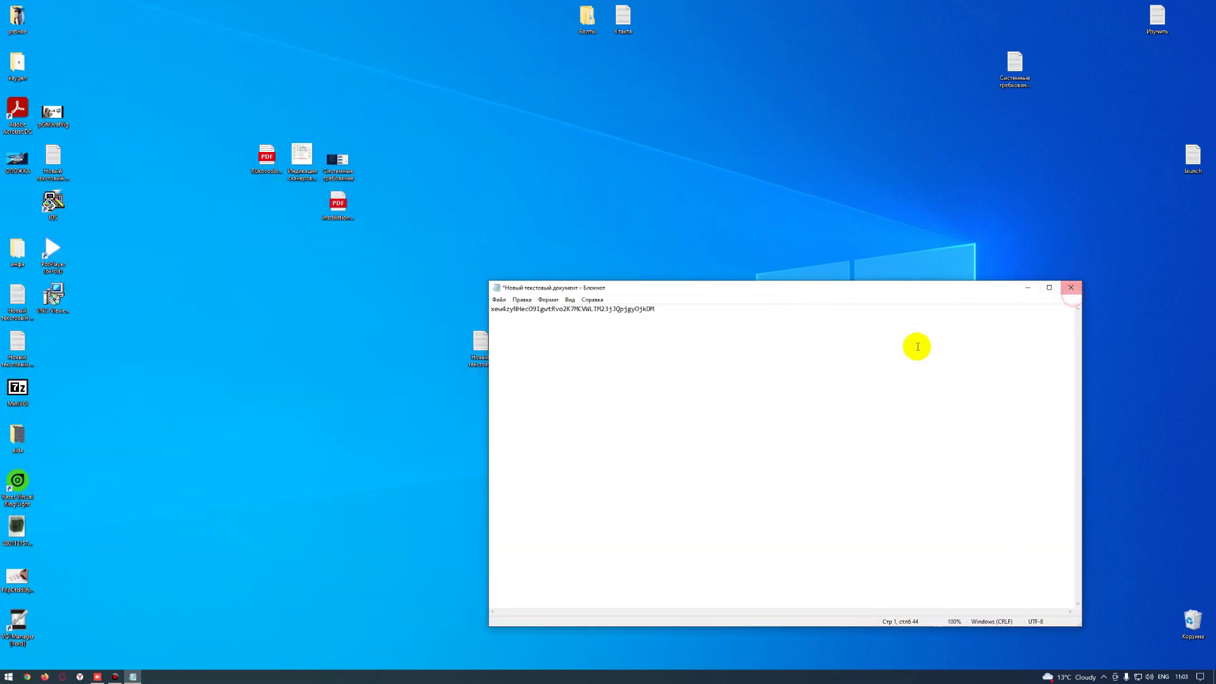
pyautogui.click(1071, 287)
pyautogui.press('Return')
pyautogui.moveTo(480, 347); pyautogui.dragTo(694, 302)
pyautogui.doubleClick(11, 66)
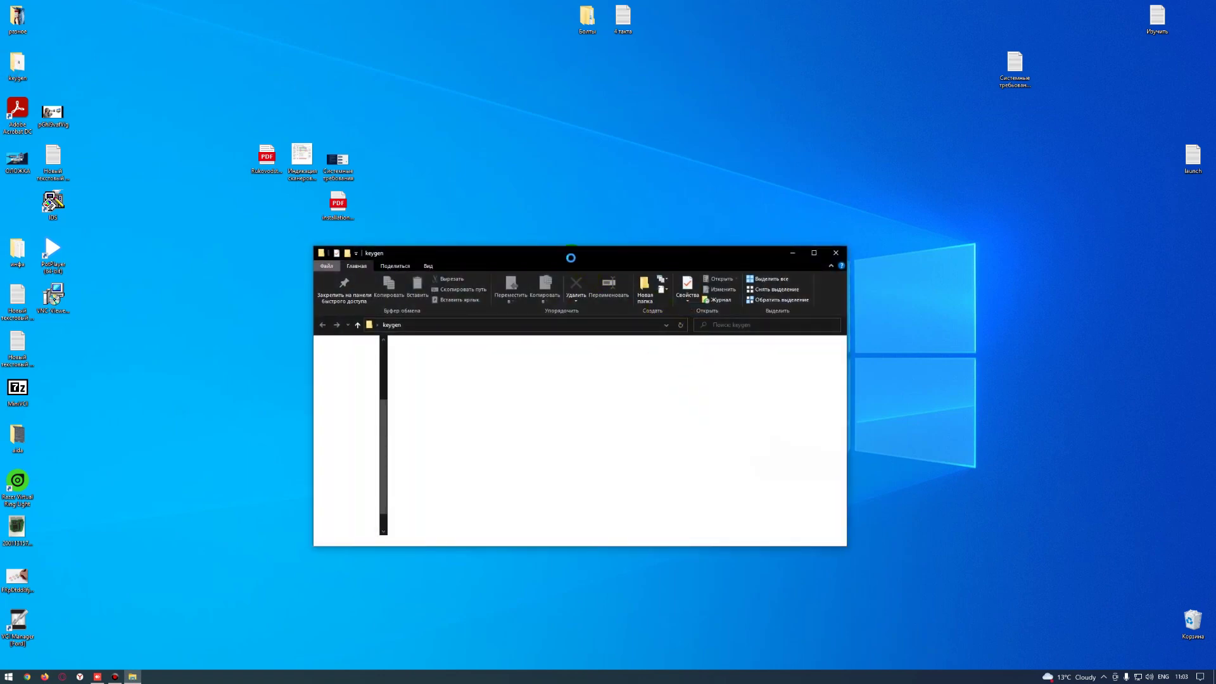
# - Launch the AC 2020.23 activator from the keygen folder
pyautogui.moveTo(570, 257); pyautogui.dragTo(364, 302)
pyautogui.rightClick(210, 434)
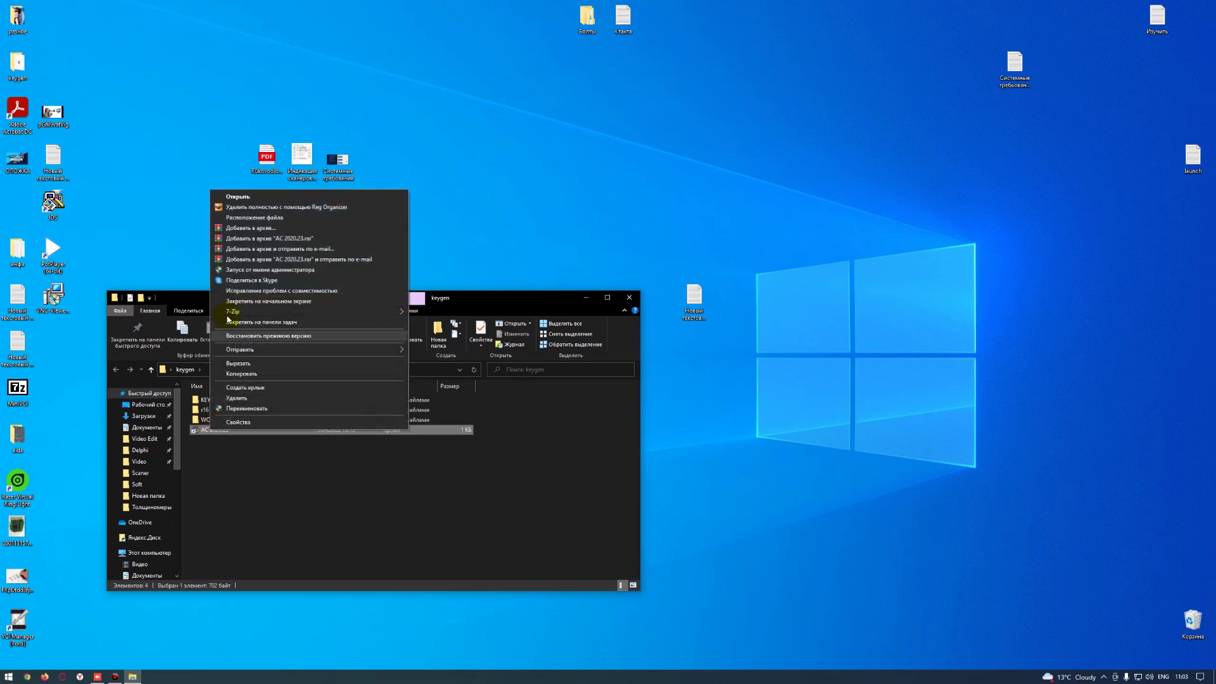
pyautogui.click(208, 431)
pyautogui.doubleClick(209, 431)
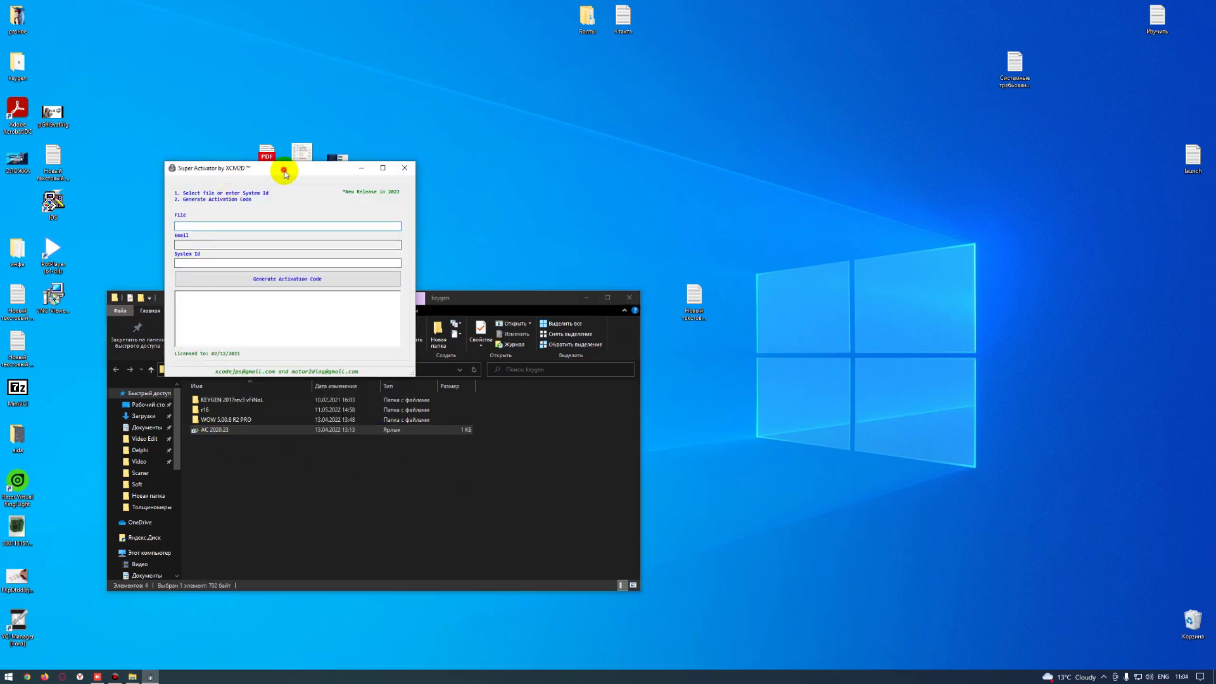
pyautogui.moveTo(282, 163); pyautogui.dragTo(438, 285)
# - Copy the code from the saved text file into the activator's System Id field
pyautogui.doubleClick(694, 297)
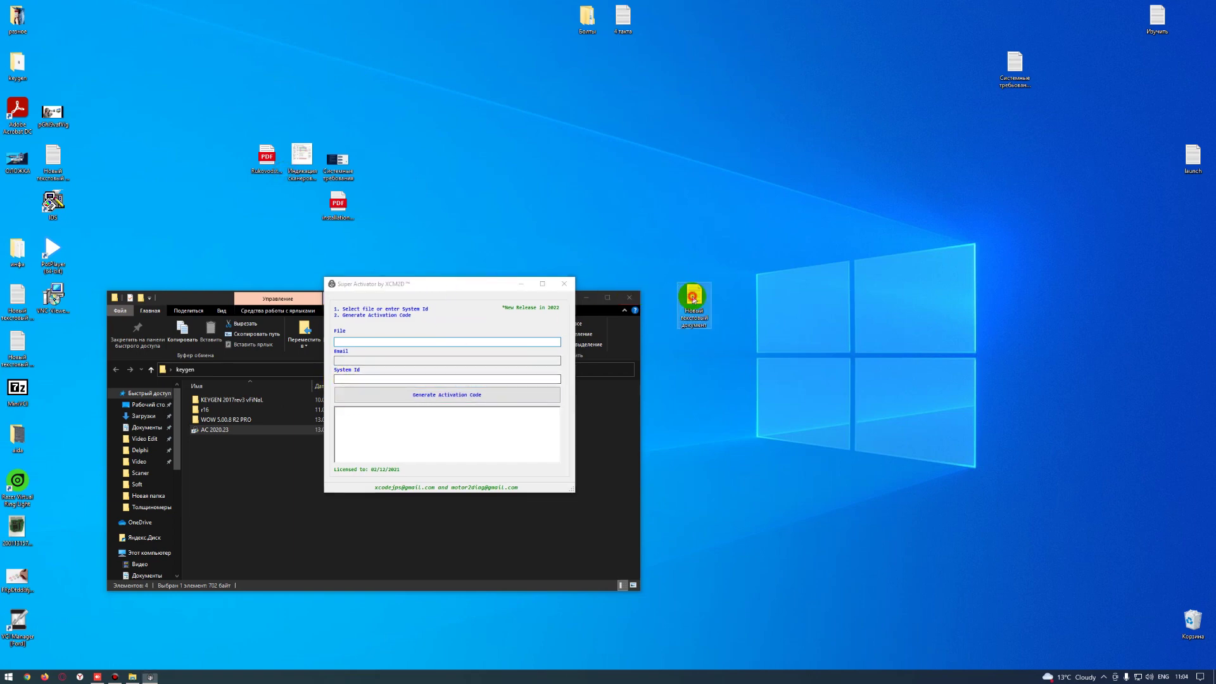
pyautogui.moveTo(710, 322); pyautogui.dragTo(279, 299)
pyautogui.rightClick(543, 312)
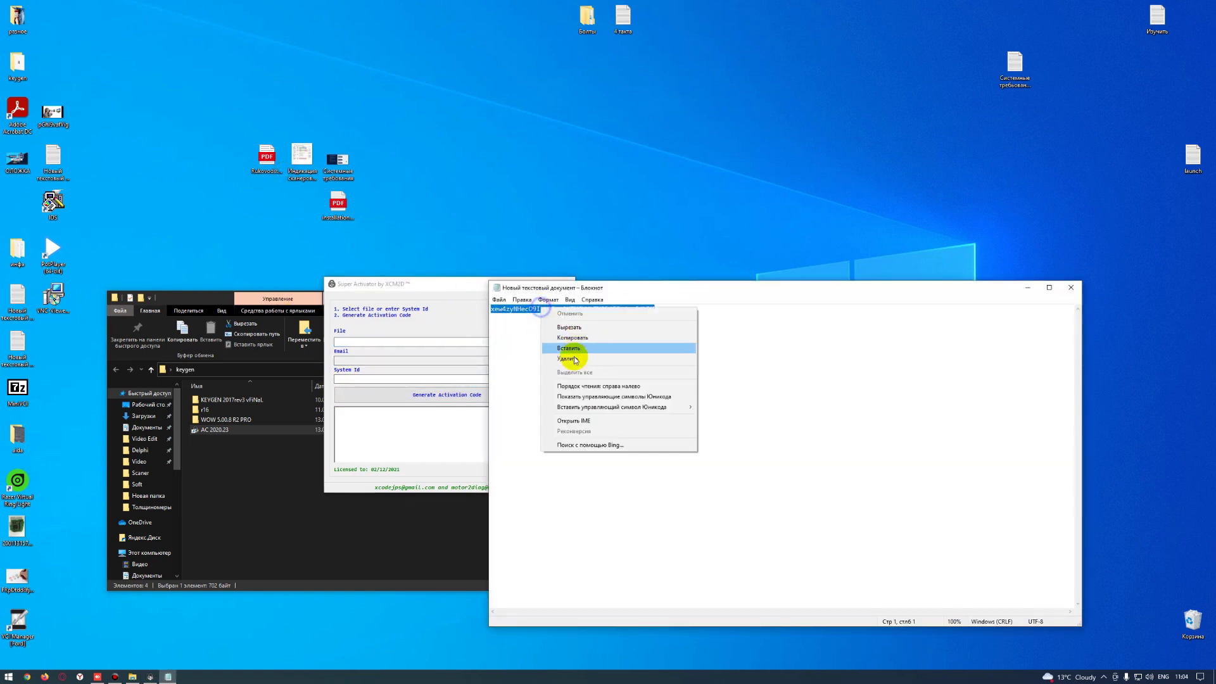
pyautogui.click(560, 341)
pyautogui.click(386, 380)
pyautogui.rightClick(386, 380)
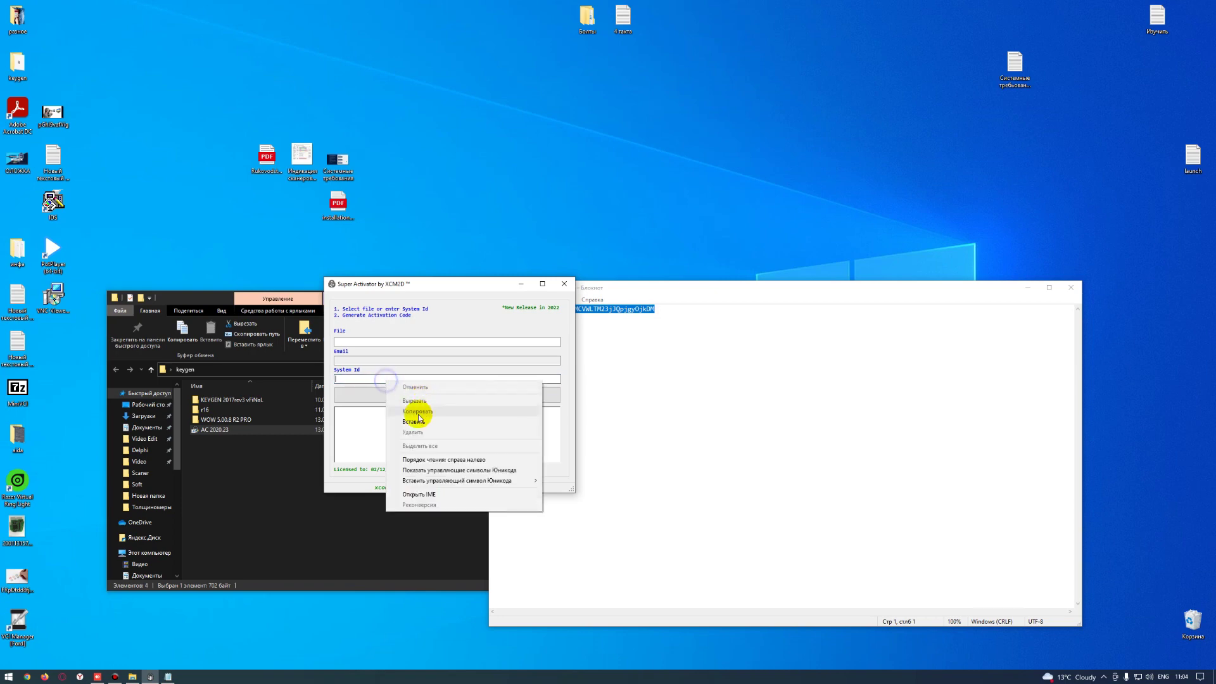
pyautogui.click(412, 423)
# - Generate the activation code and paste it into Autocom's activation code box via AnyDesk
pyautogui.click(423, 396)
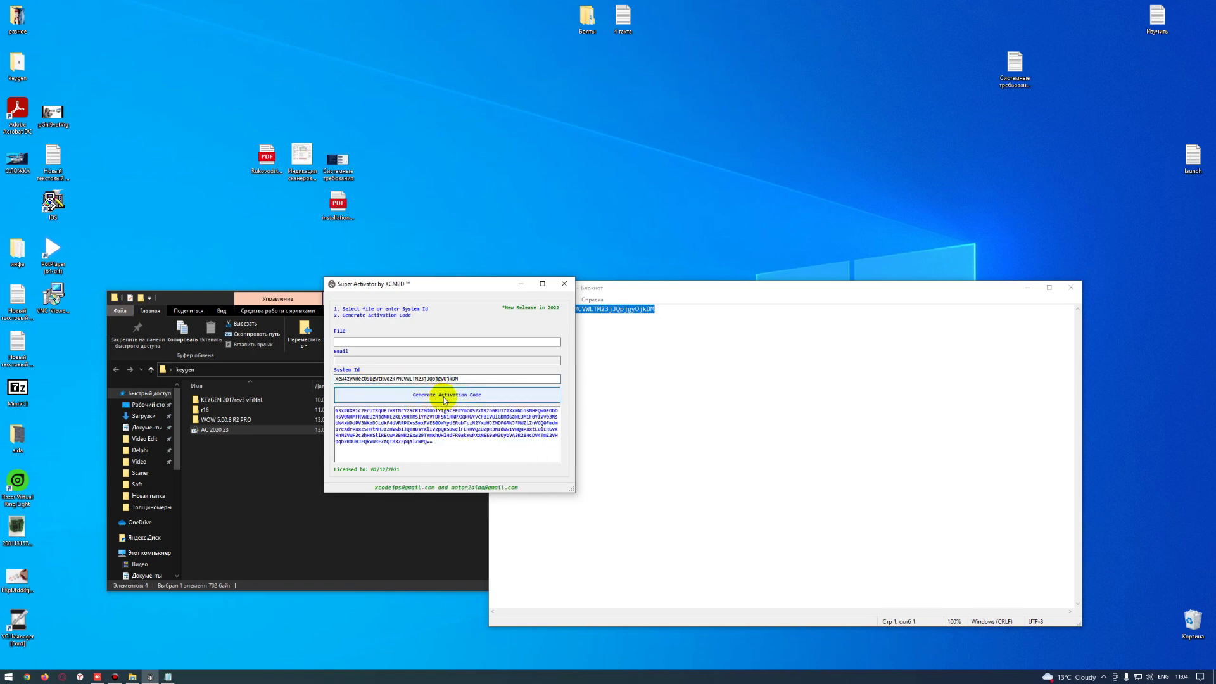
pyautogui.click(443, 430)
pyautogui.hotkey('ctrl', 'a')
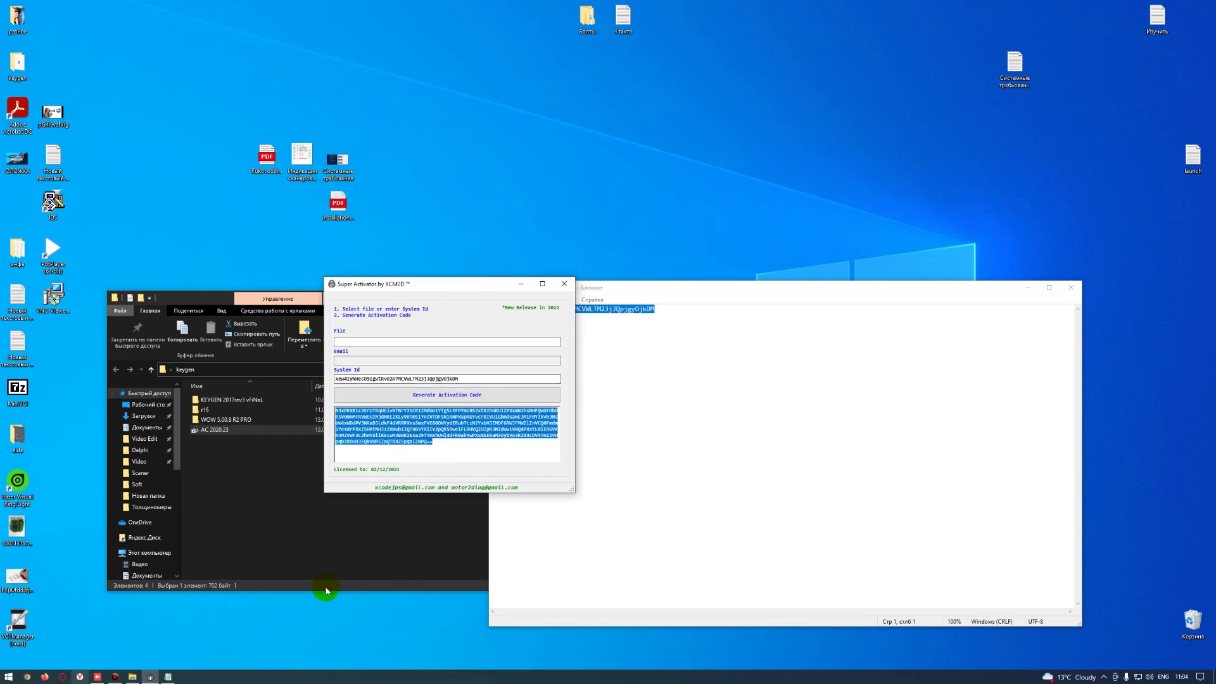
pyautogui.click(1070, 287)
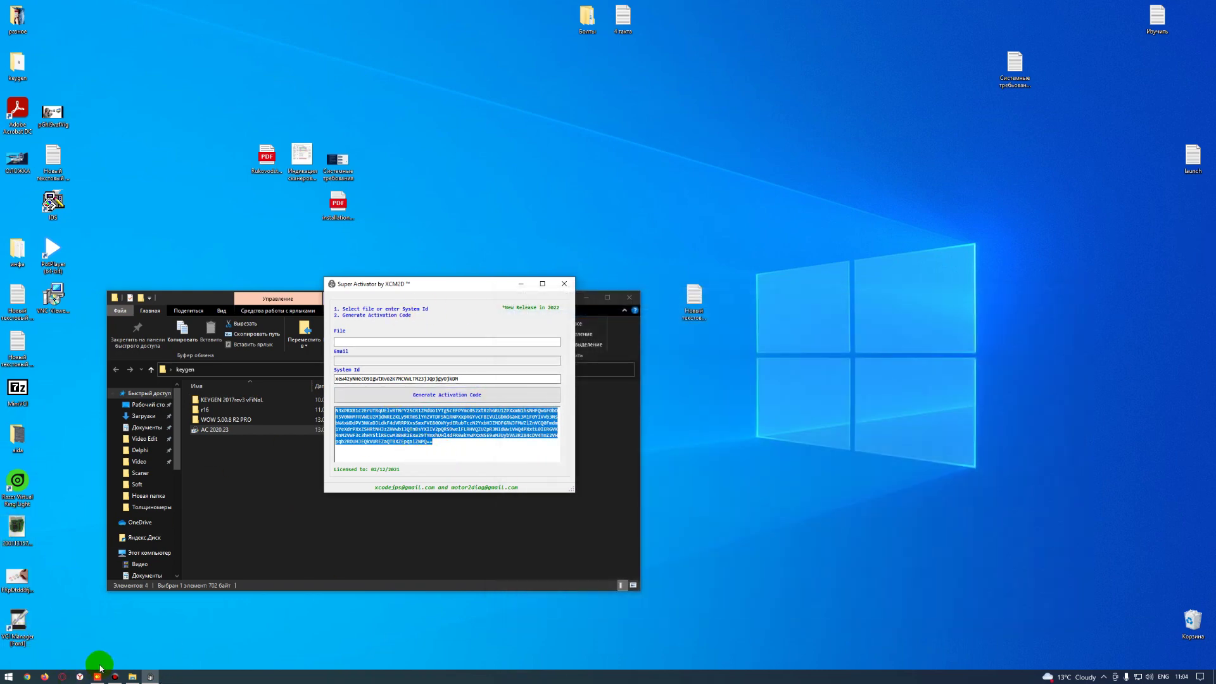
pyautogui.click(97, 676)
pyautogui.click(450, 379)
pyautogui.hotkey('ctrl', 'v')
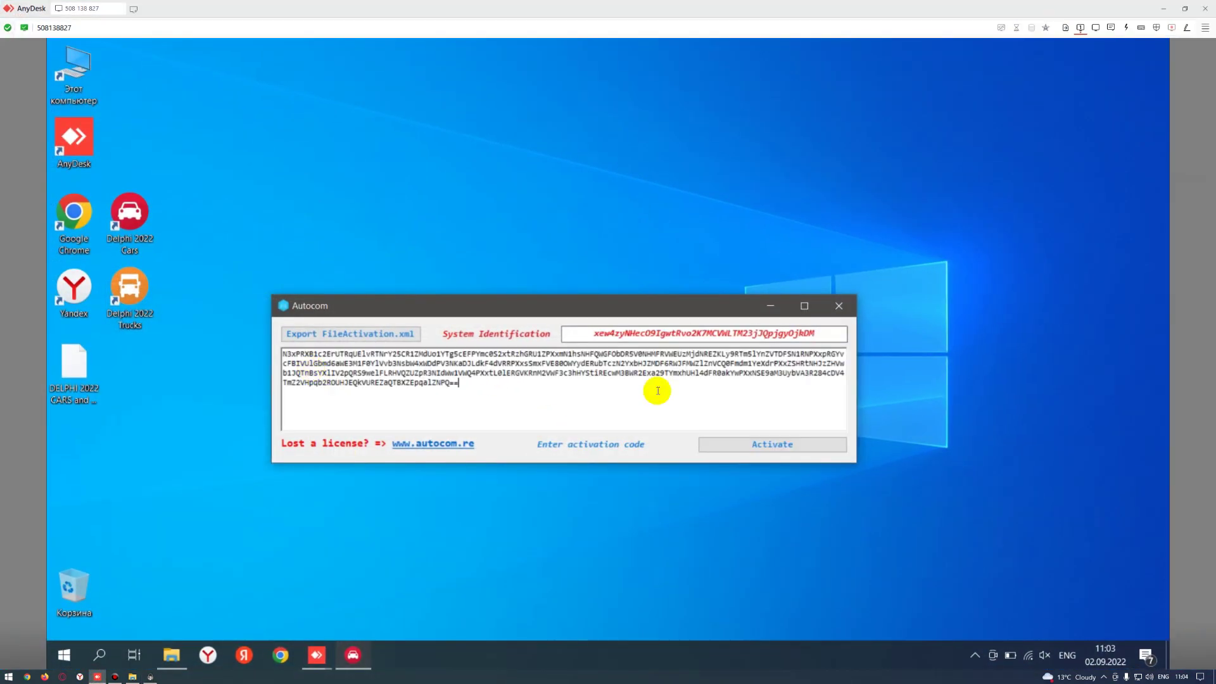
# - Activate Autocom with the pasted code and let Delphi DS Cars CDP+ load
pyautogui.click(765, 445)
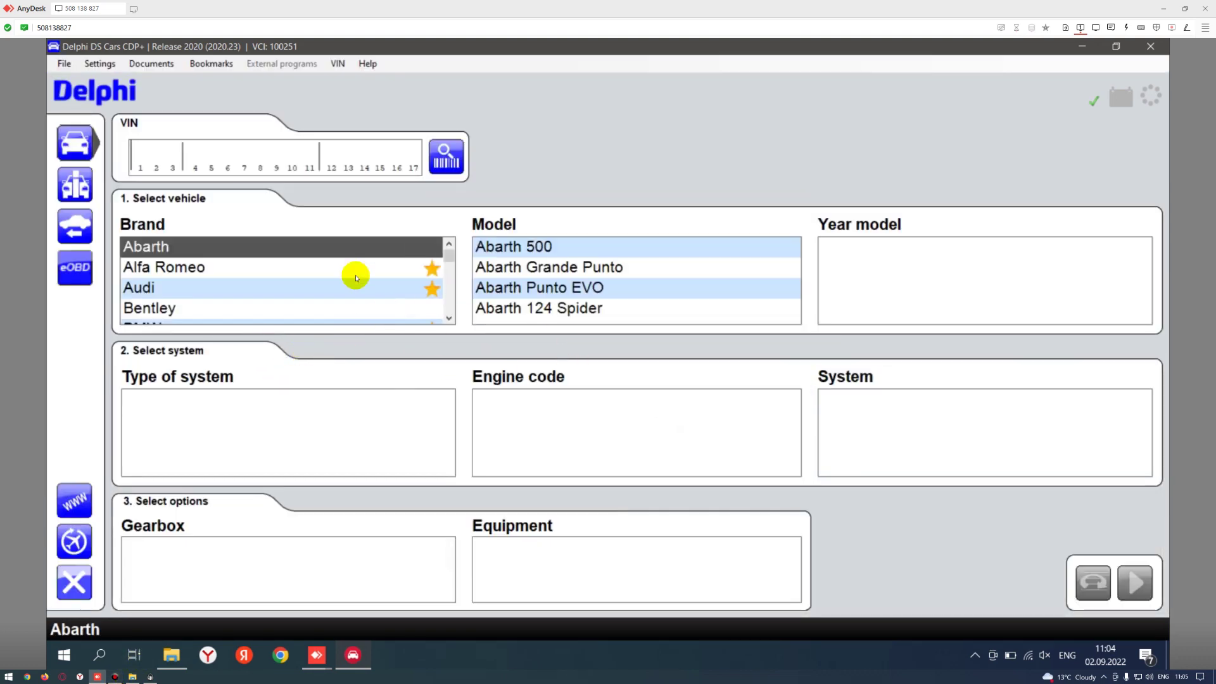
# - Switch the Delphi DS Cars interface language to Russian
pyautogui.click(100, 65)
pyautogui.click(101, 95)
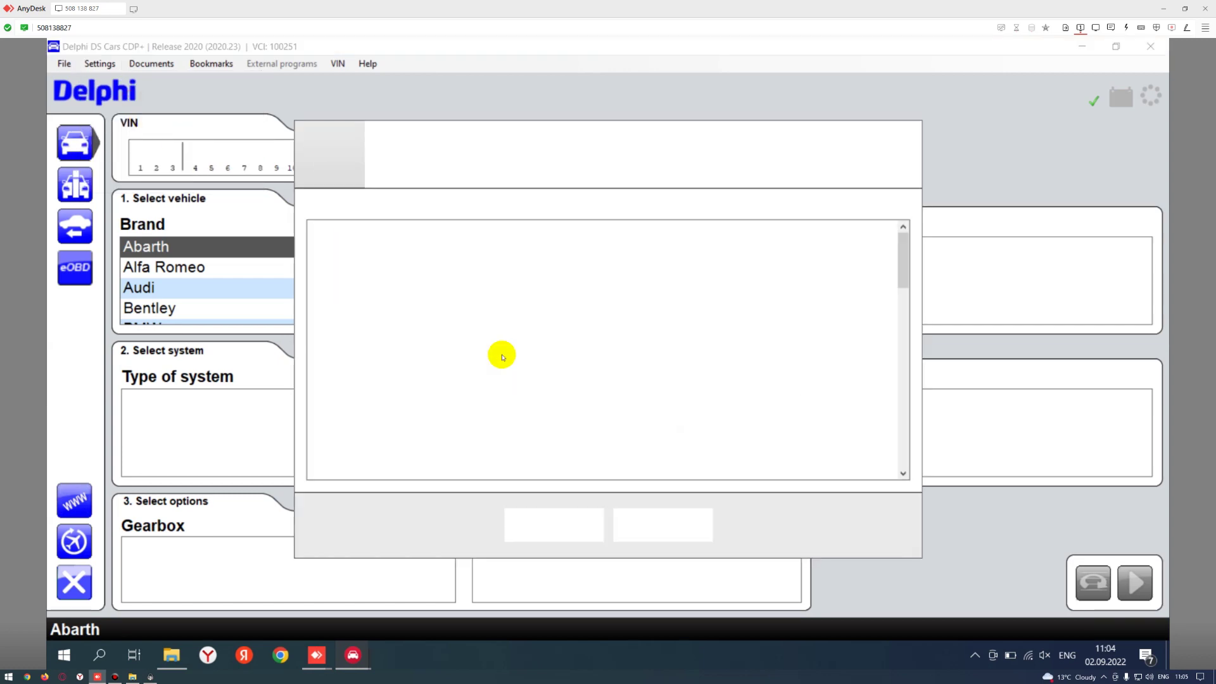
pyautogui.moveTo(903, 264); pyautogui.dragTo(903, 455)
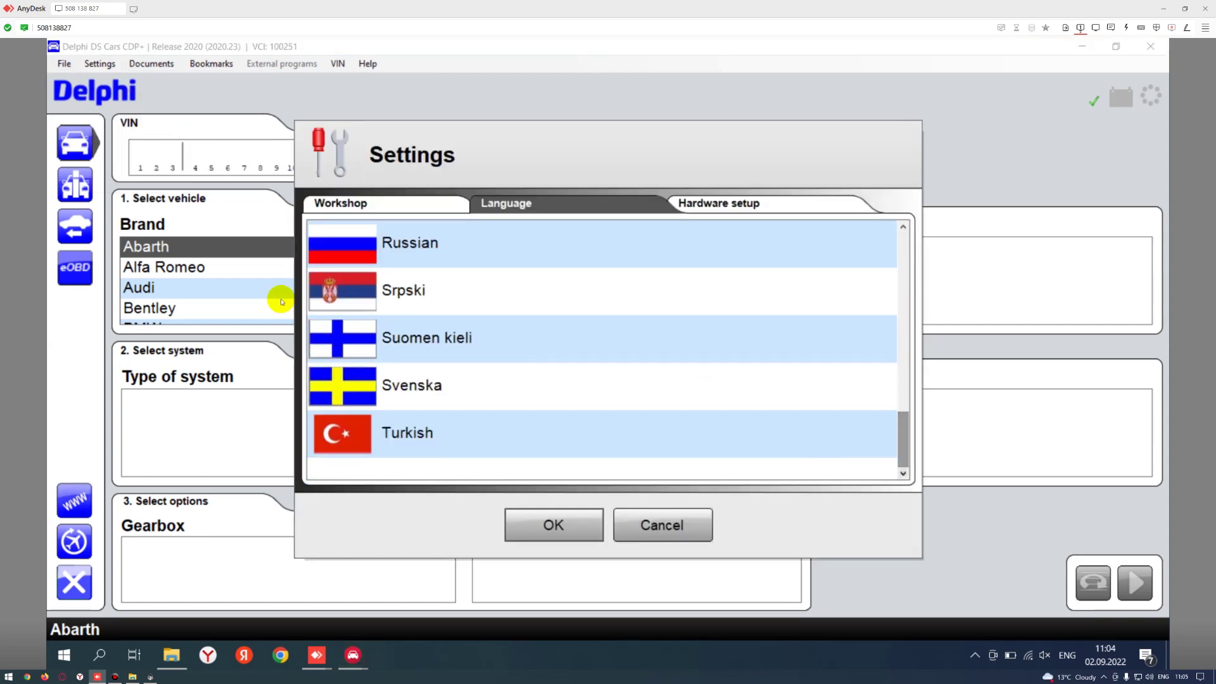
pyautogui.click(415, 245)
pyautogui.click(559, 534)
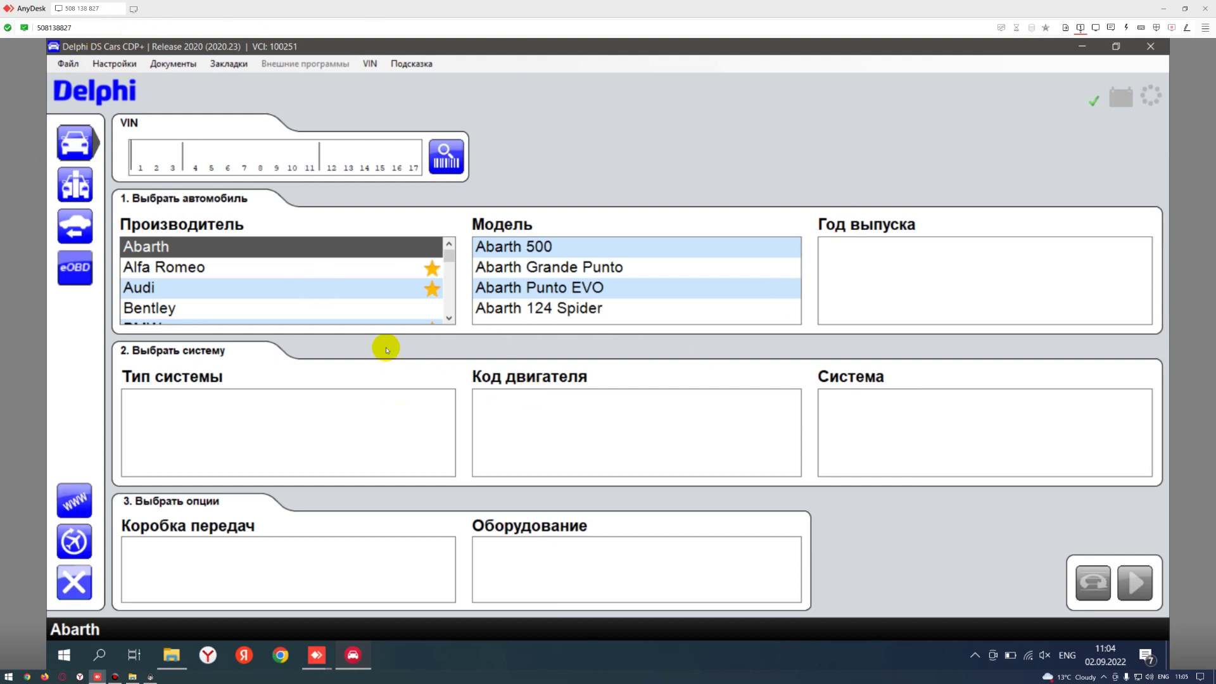
# - Show the license details: Pro Unlimited License valid until 2030-01-01
pyautogui.click(448, 315)
pyautogui.click(448, 314)
pyautogui.click(448, 314)
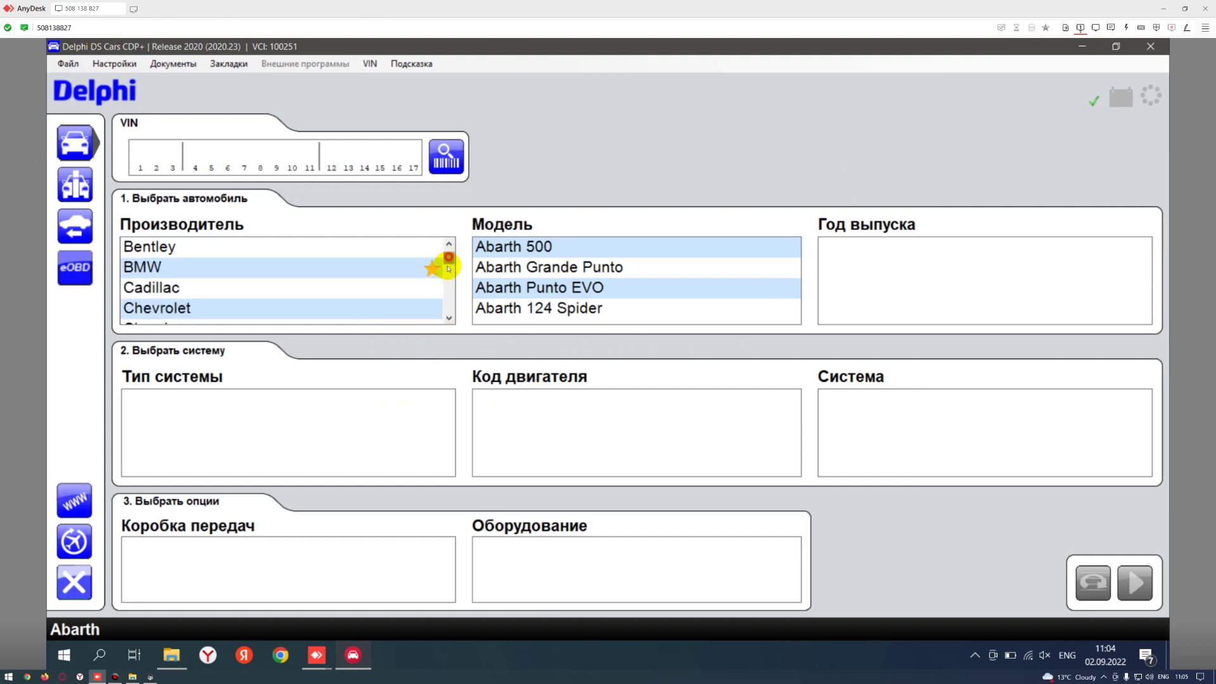
pyautogui.moveTo(448, 268); pyautogui.dragTo(448, 307)
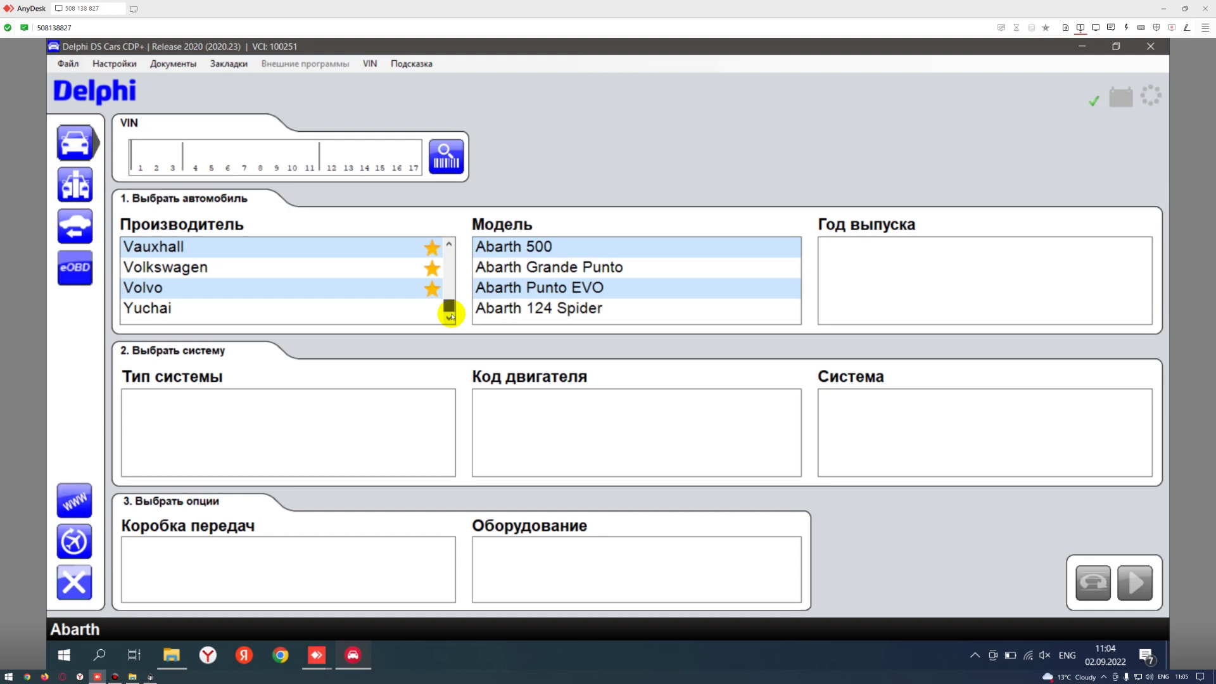
pyautogui.click(393, 66)
pyautogui.click(403, 93)
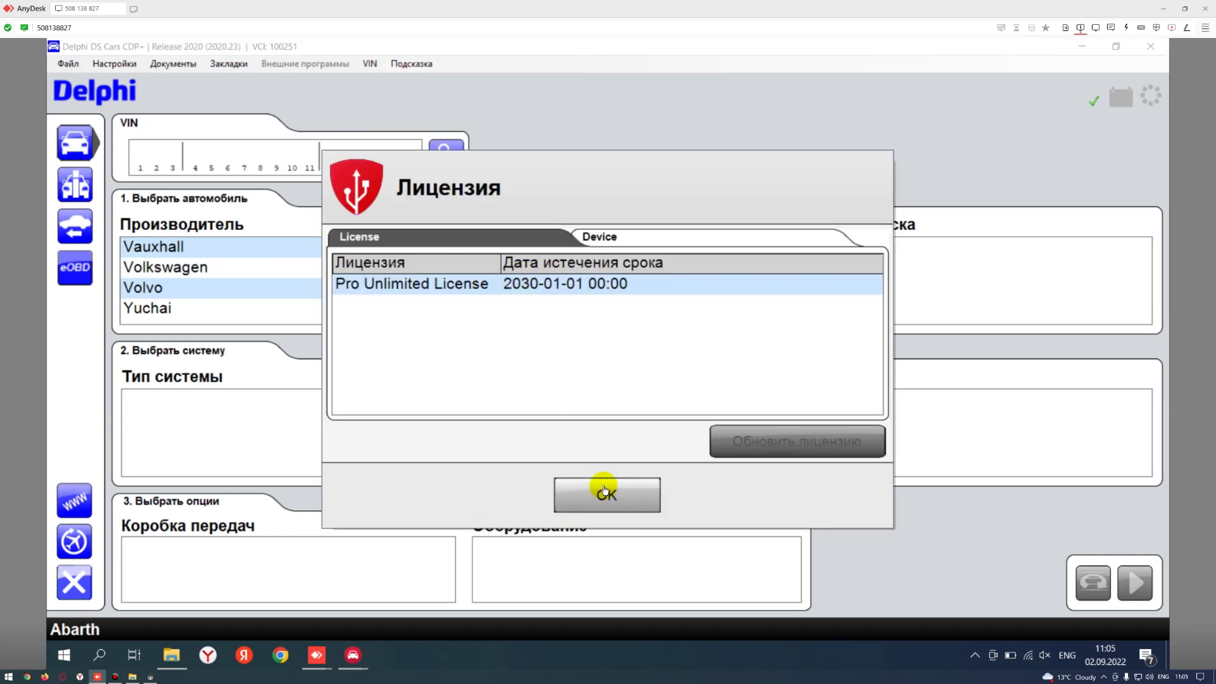
# - Close the license details and choose Volvo as the manufacturer
pyautogui.click(606, 494)
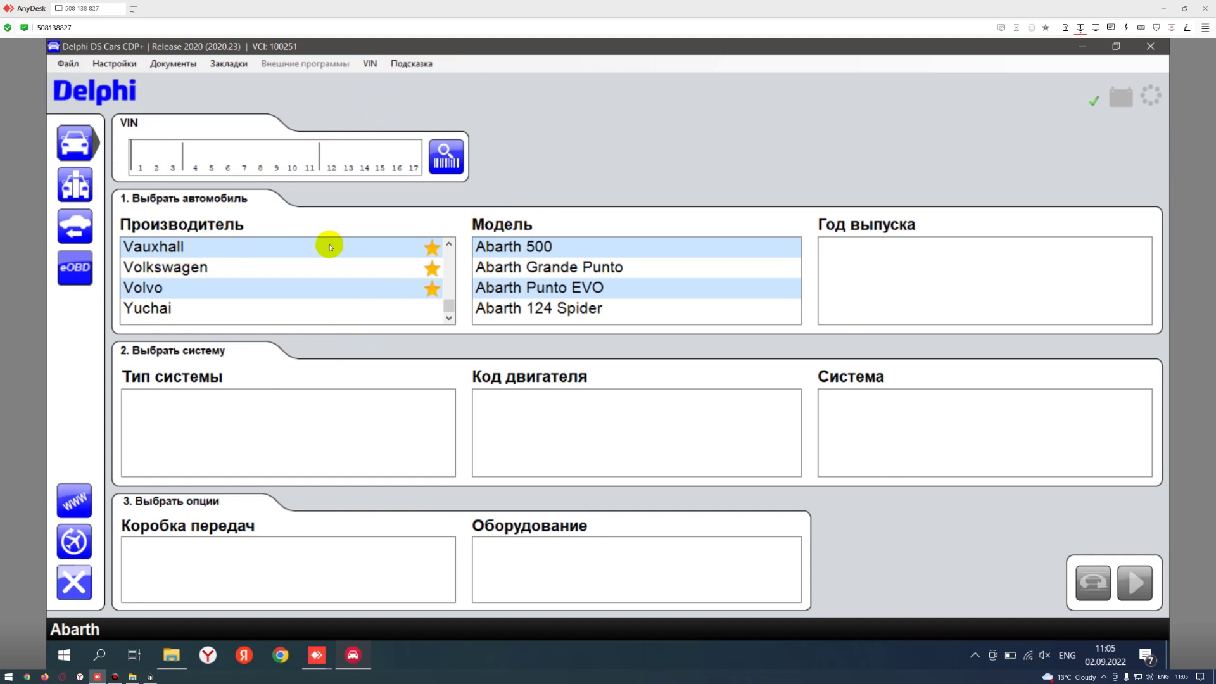
pyautogui.click(448, 246)
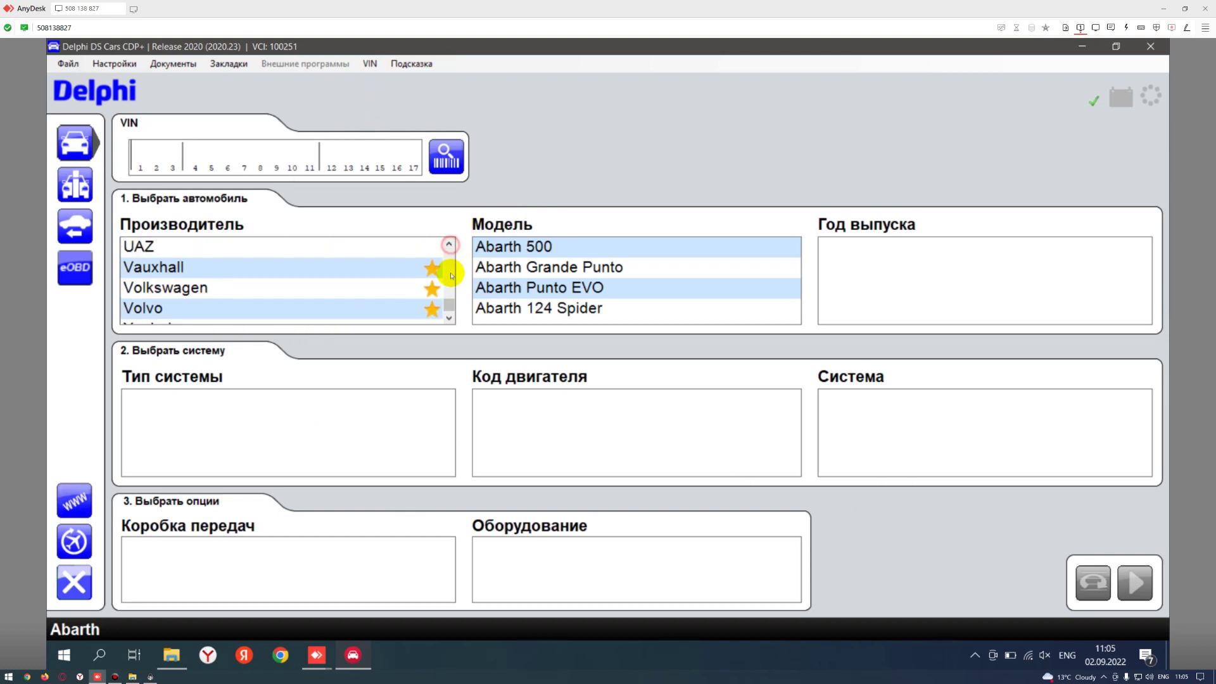
pyautogui.moveTo(448, 306)
pyautogui.mouseDown()
pyautogui.moveTo(448, 256)
pyautogui.moveTo(448, 295)
pyautogui.mouseUp()
pyautogui.scroll(-5, 306, 282)
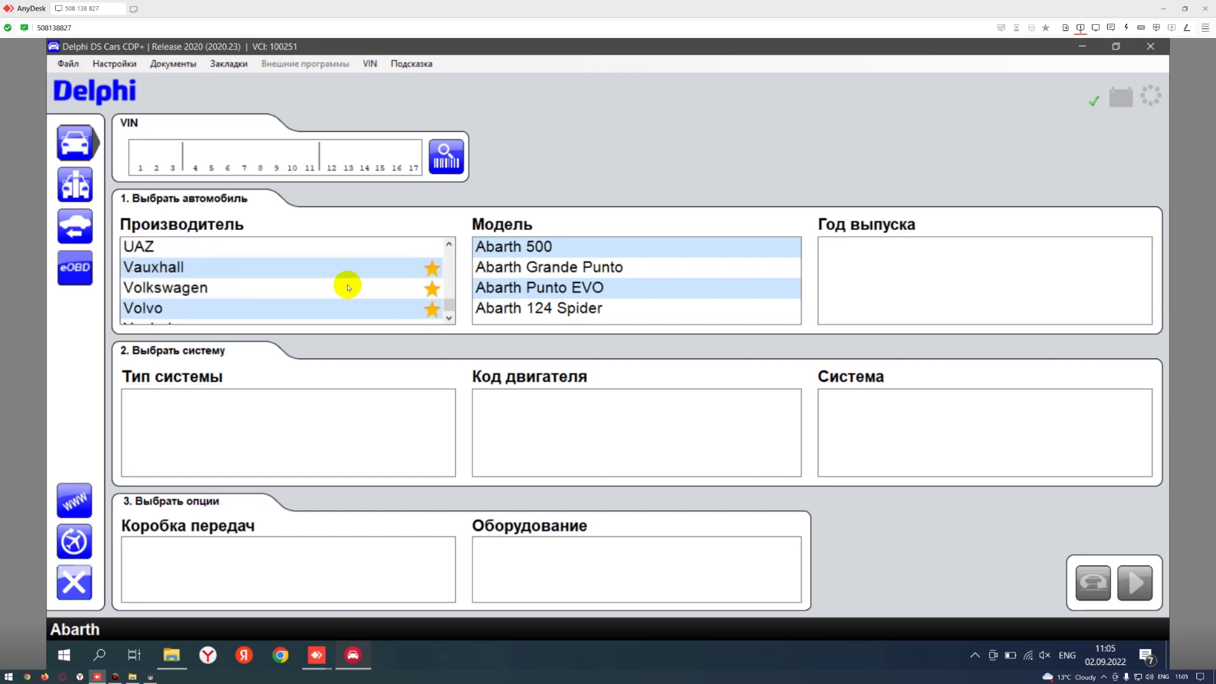
pyautogui.scroll(-1, 190, 278)
pyautogui.click(380, 288)
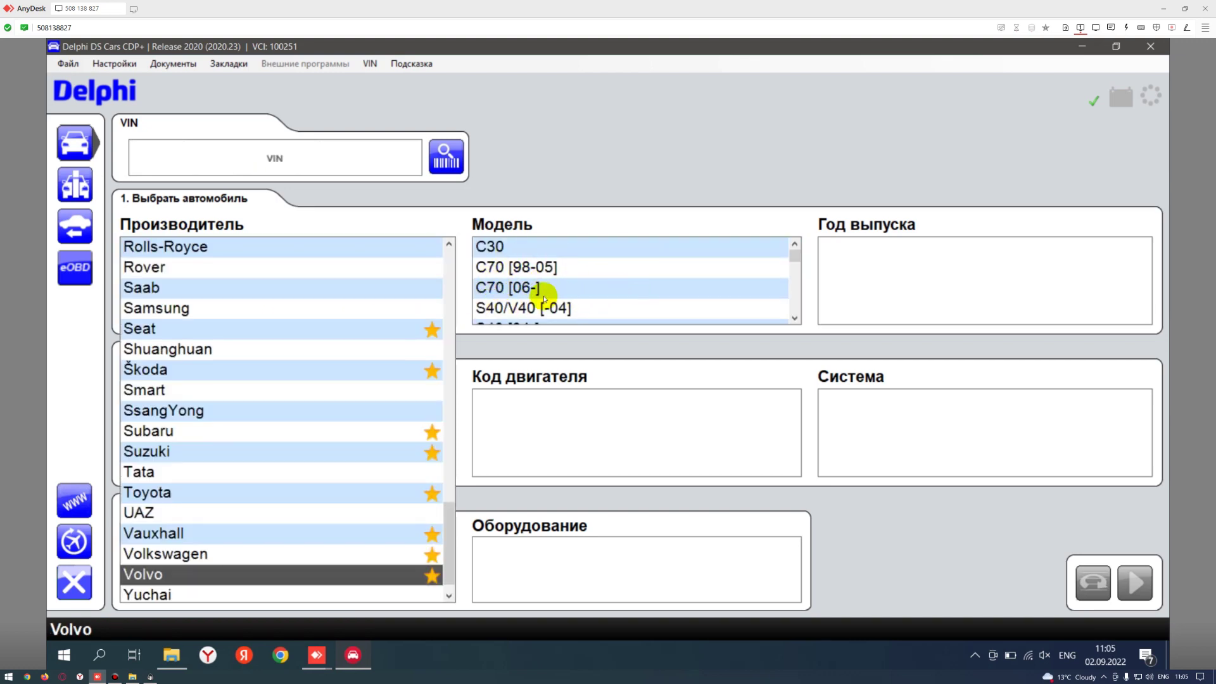
# - Scroll through the Volvo model list, then quit Delphi DS Cars, answering Да
pyautogui.scroll(-5, 544, 298)
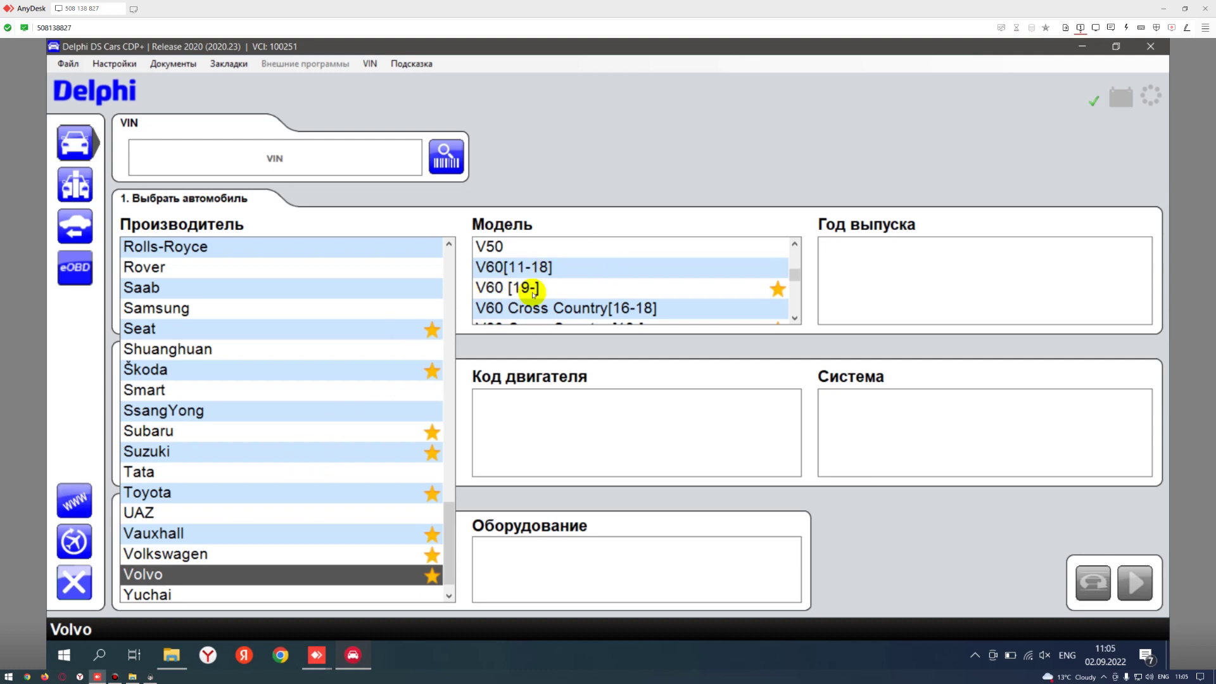
pyautogui.scroll(-5, 636, 293)
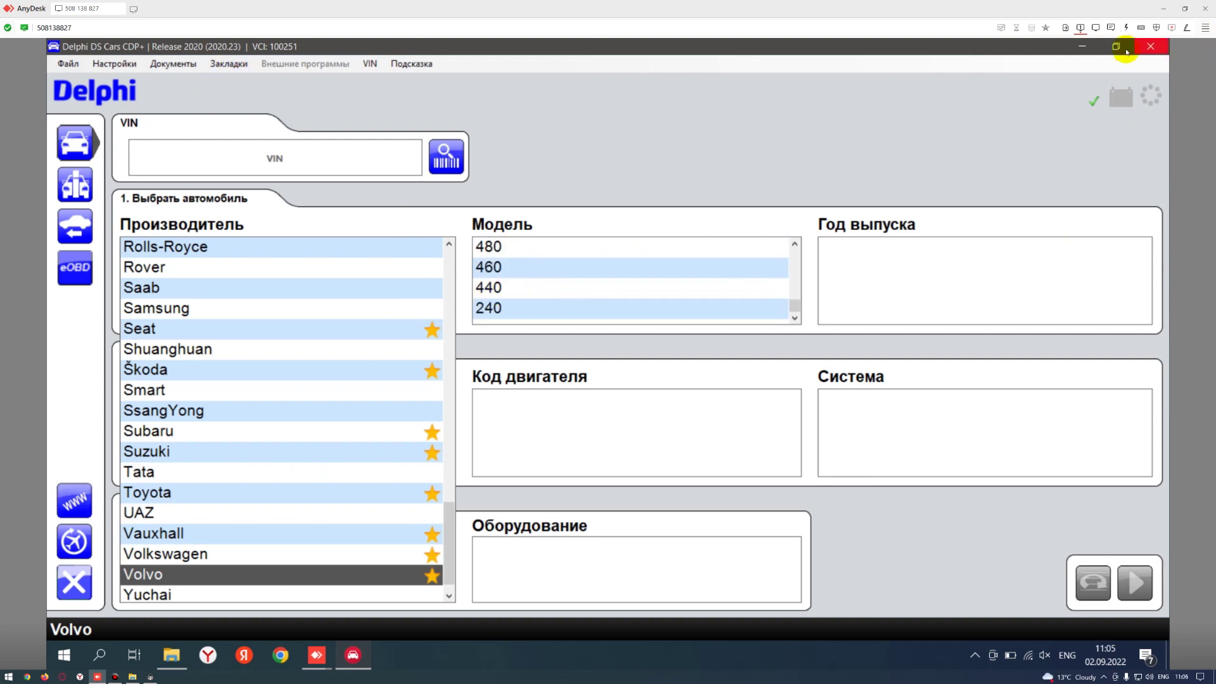
pyautogui.click(1149, 47)
pyautogui.click(551, 371)
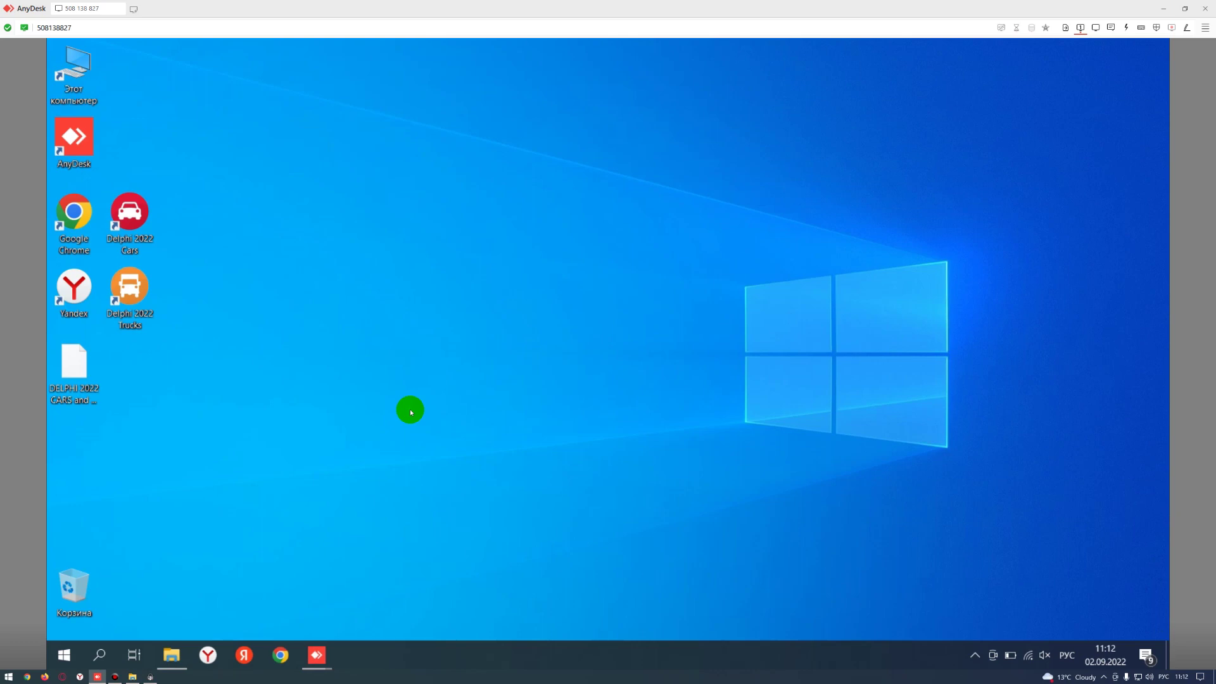
pyautogui.click(113, 228)
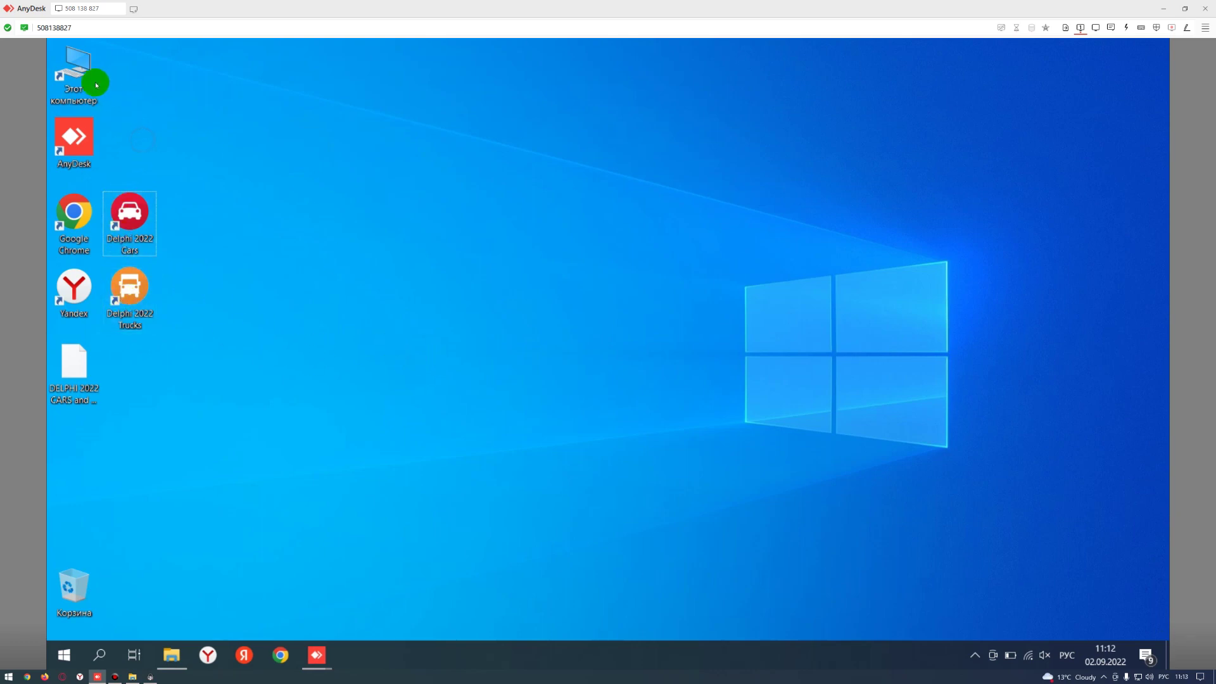
# - Open Device Manager via the диспетчер search and start updating the Autocom CDP+ USB driver
pyautogui.click(69, 654)
pyautogui.write('ди')
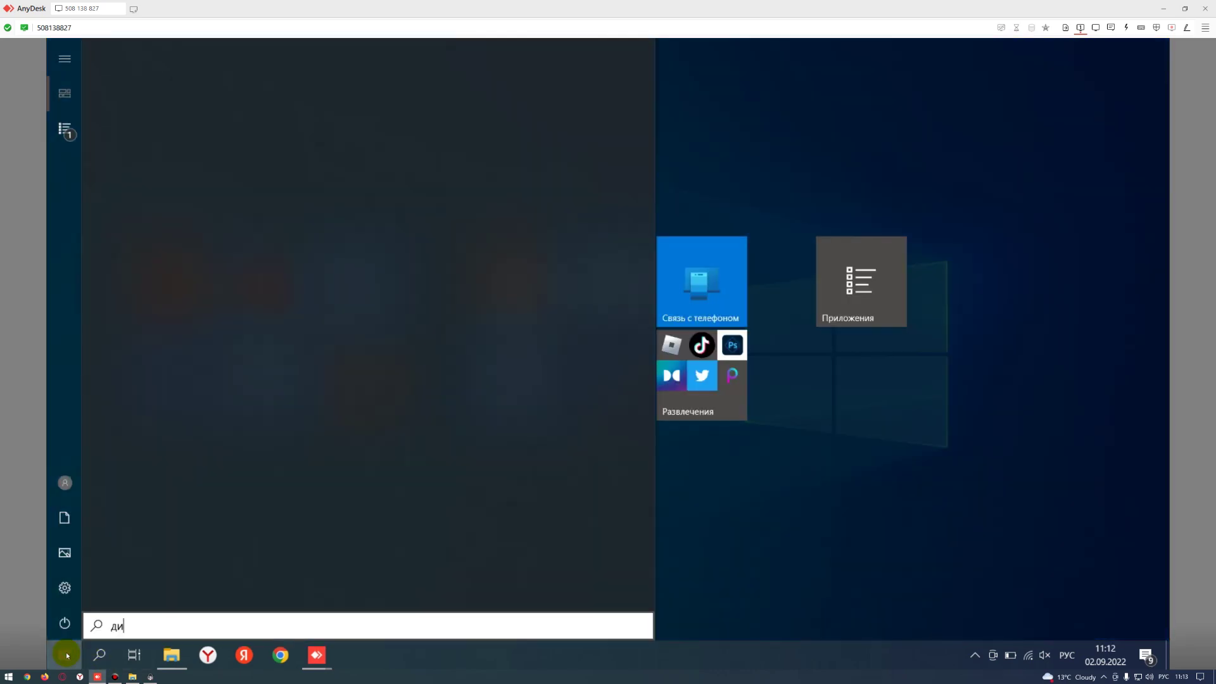
pyautogui.write('спетчер')
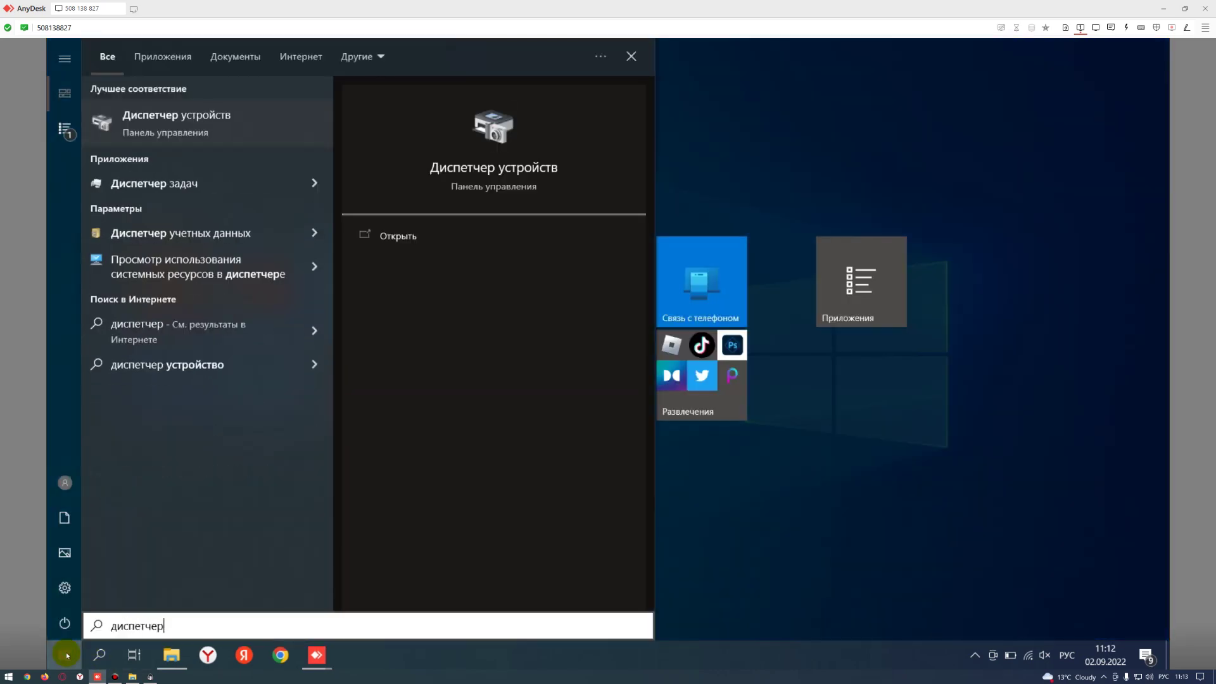
pyautogui.press('Escape')
pyautogui.press('Escape')
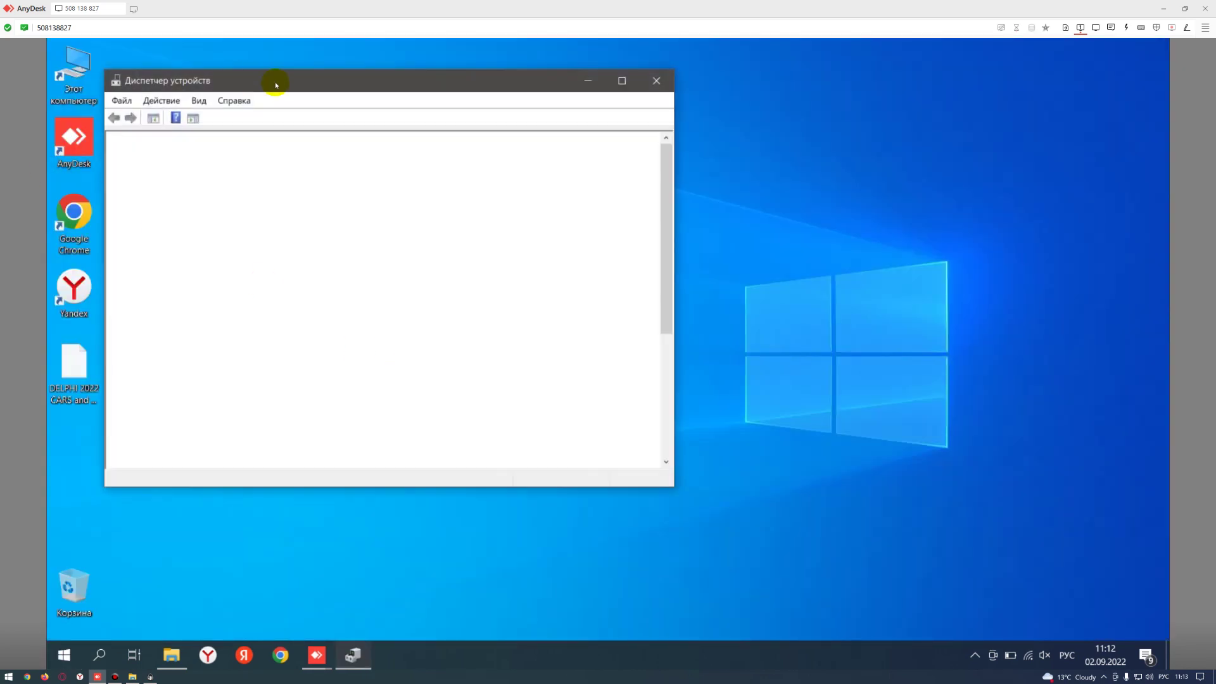
pyautogui.rightClick(181, 247)
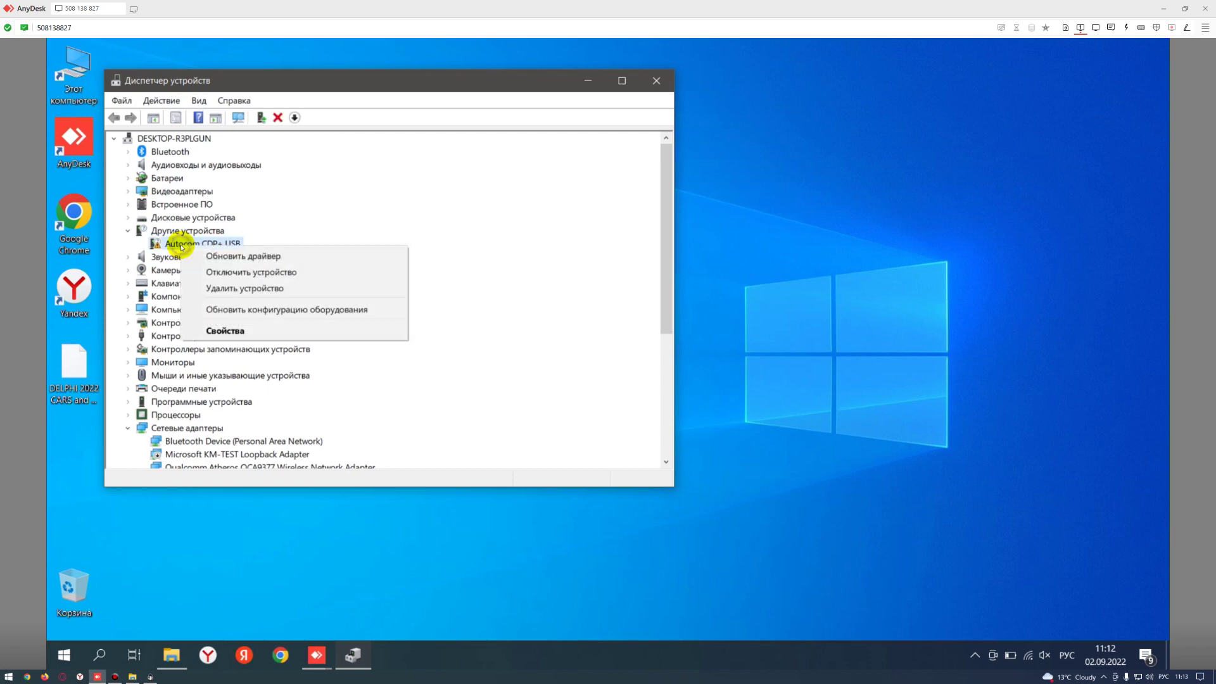
pyautogui.click(291, 257)
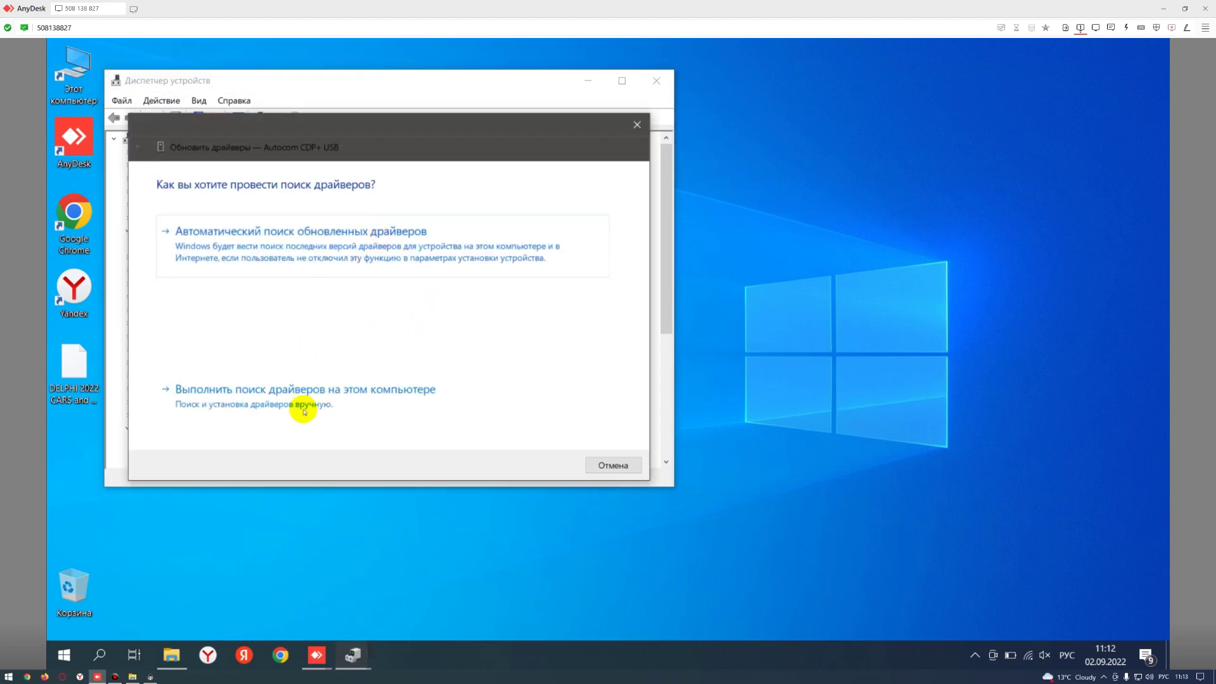
pyautogui.click(304, 405)
pyautogui.click(473, 242)
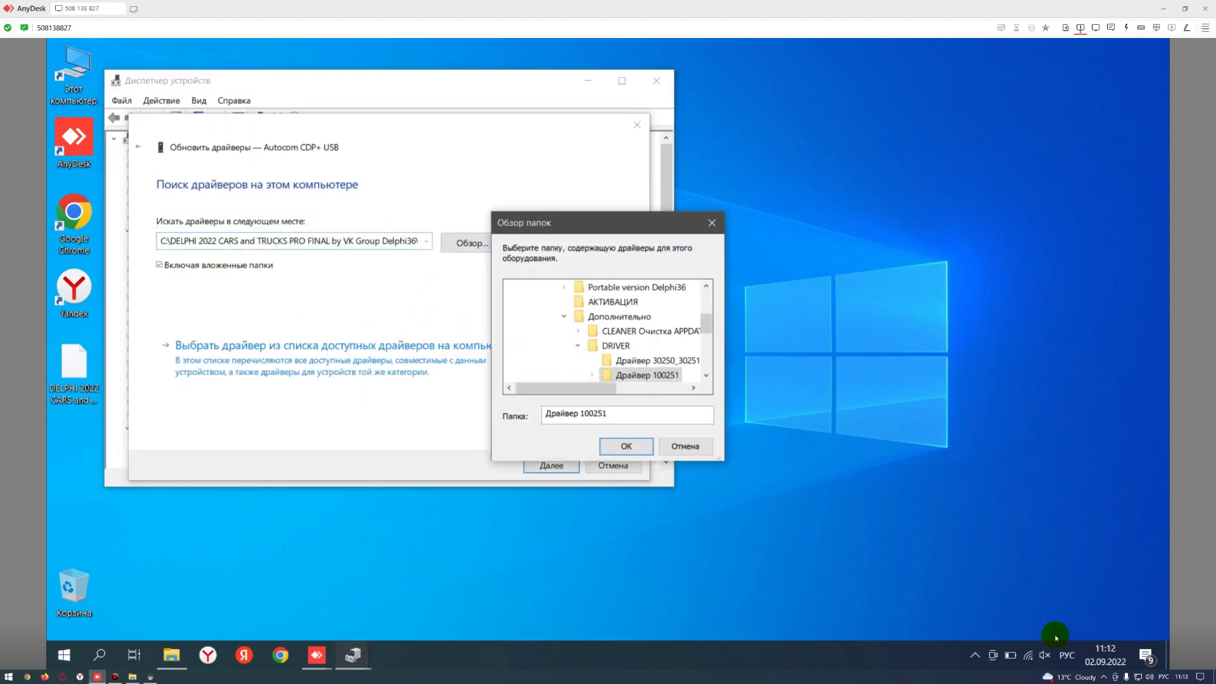
pyautogui.moveTo(600, 225); pyautogui.dragTo(711, 225)
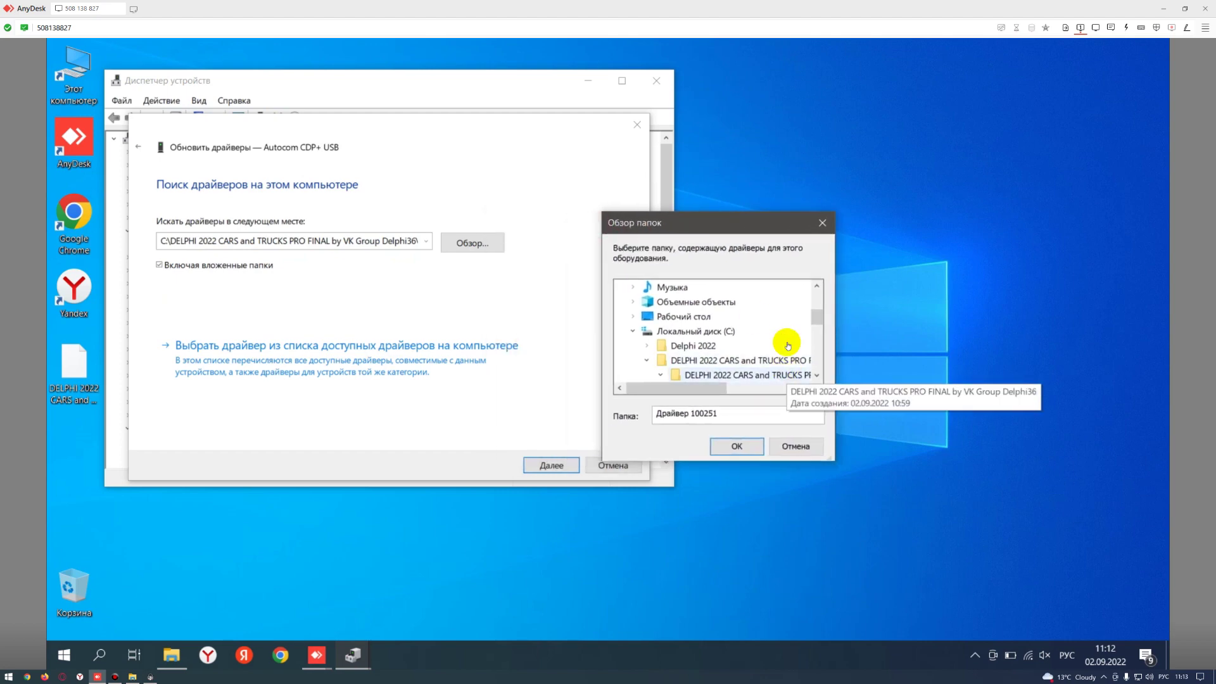
# - Install the Autocom CDP+ USB driver from the Драйвер 100251 folder
pyautogui.click(817, 378)
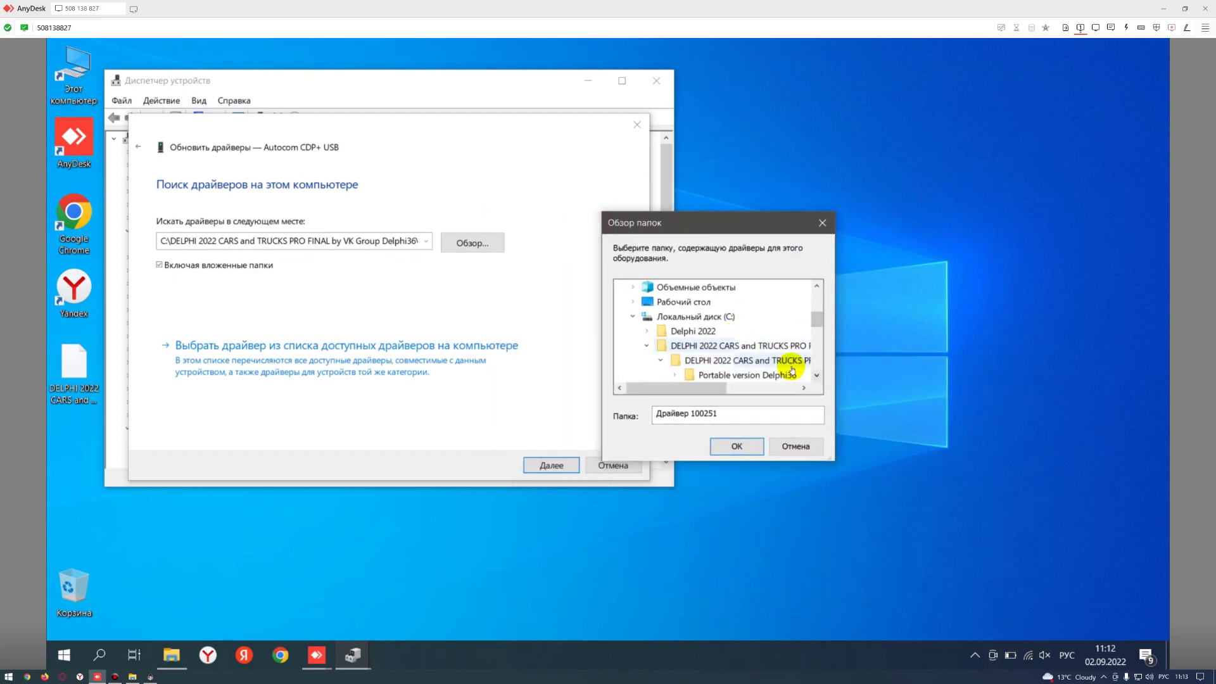
pyautogui.click(713, 348)
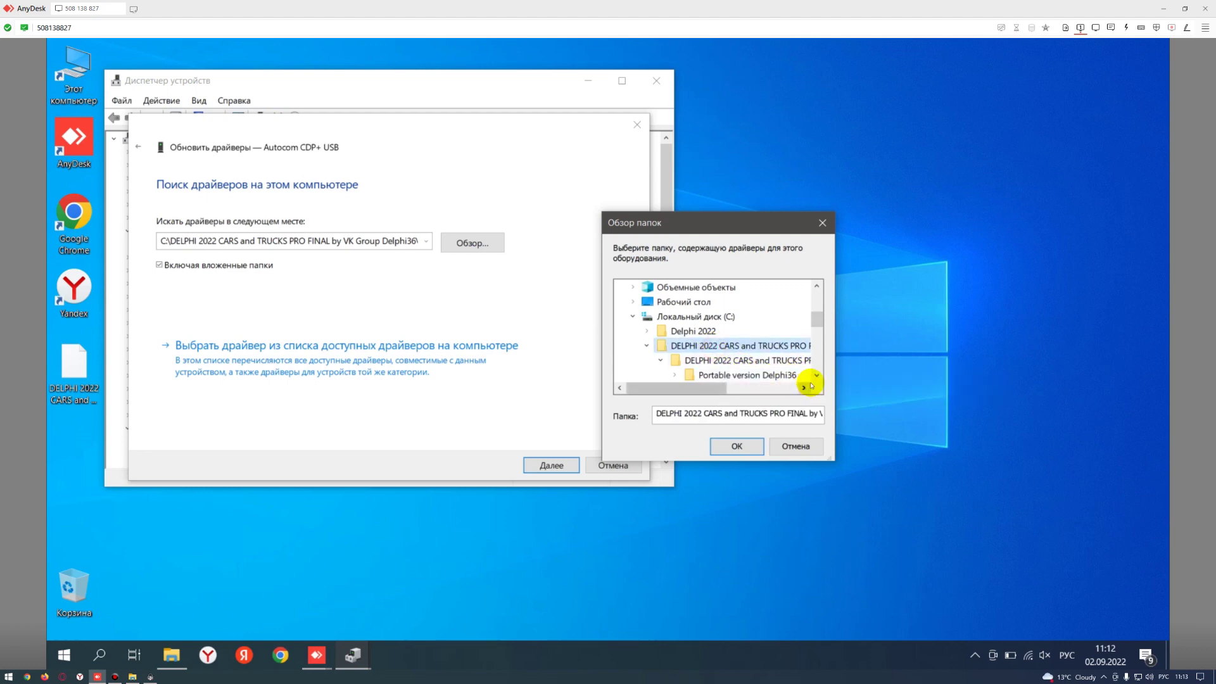
pyautogui.click(817, 378)
pyautogui.click(817, 378)
pyautogui.click(817, 378)
pyautogui.click(817, 378)
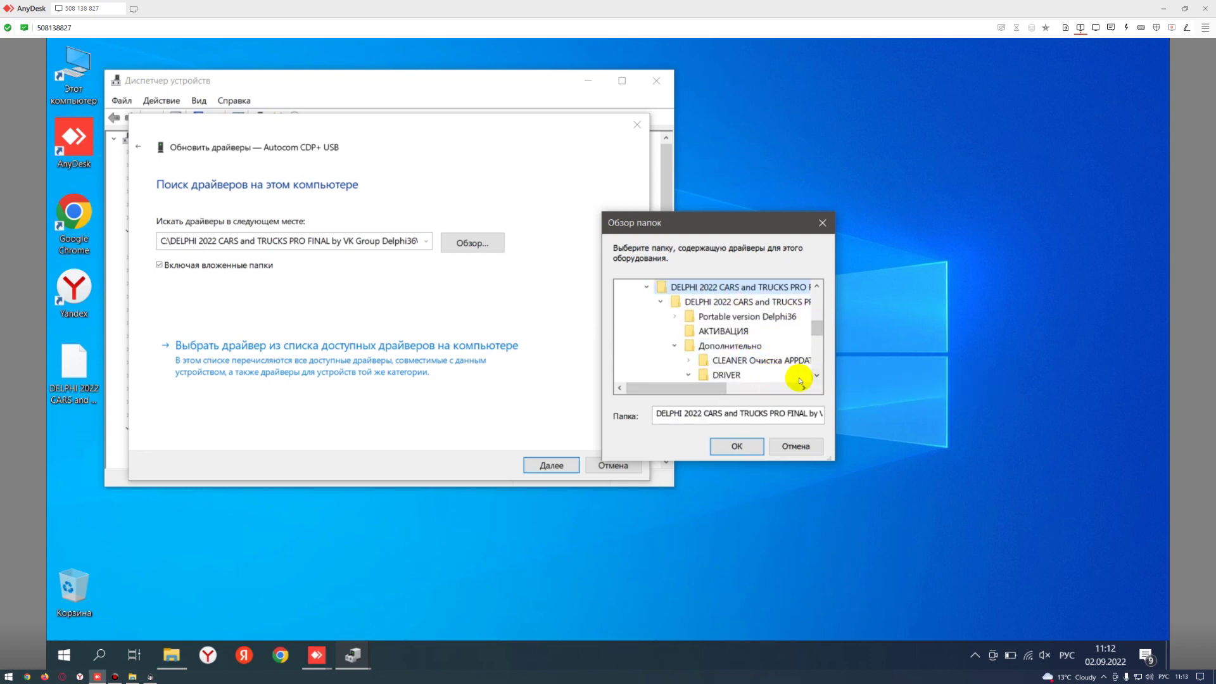
pyautogui.click(816, 378)
pyautogui.click(817, 378)
pyautogui.click(768, 373)
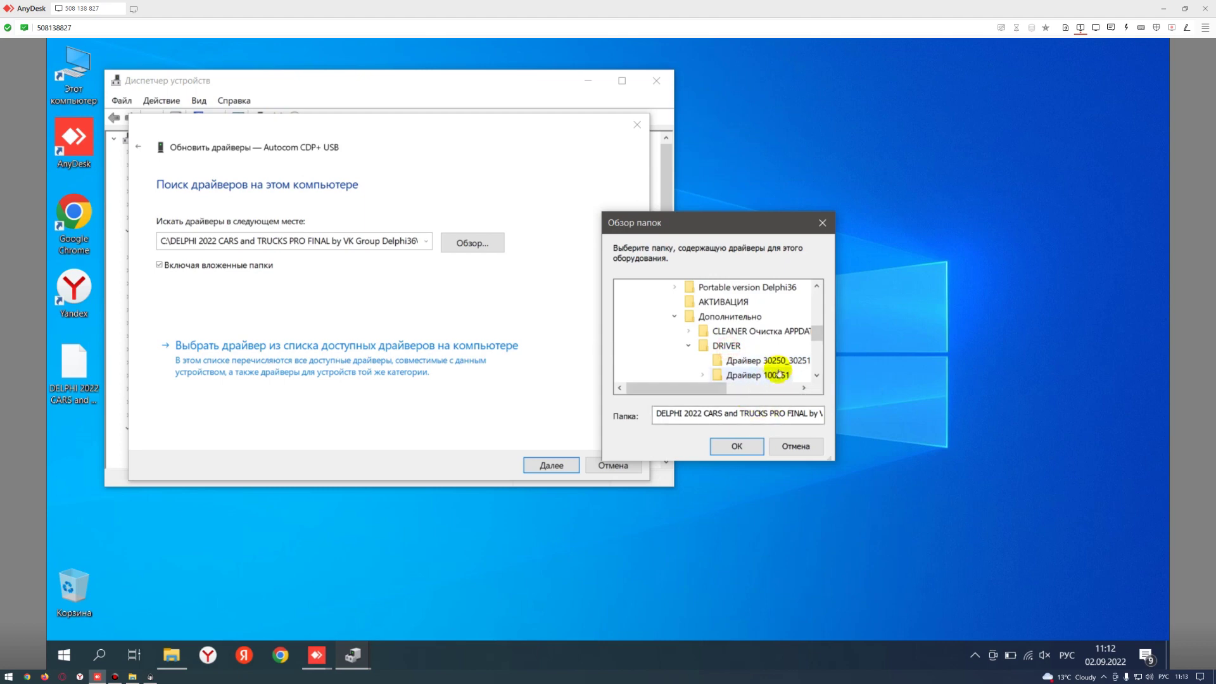
pyautogui.click(737, 446)
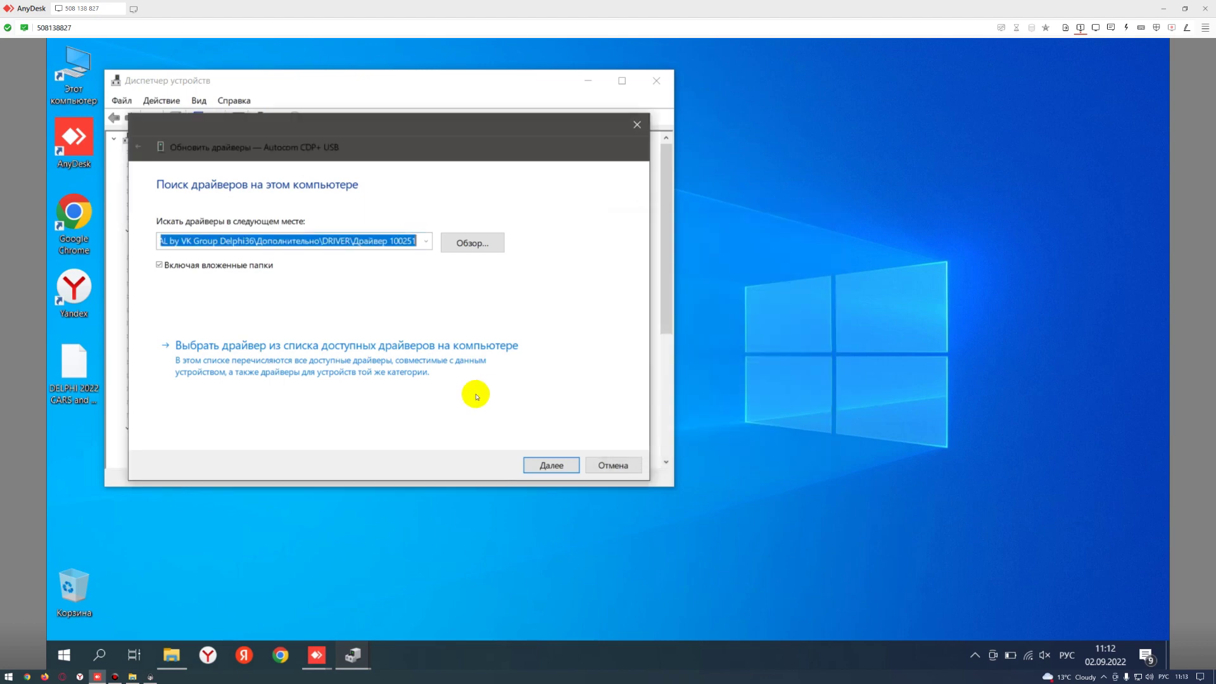
pyautogui.click(551, 465)
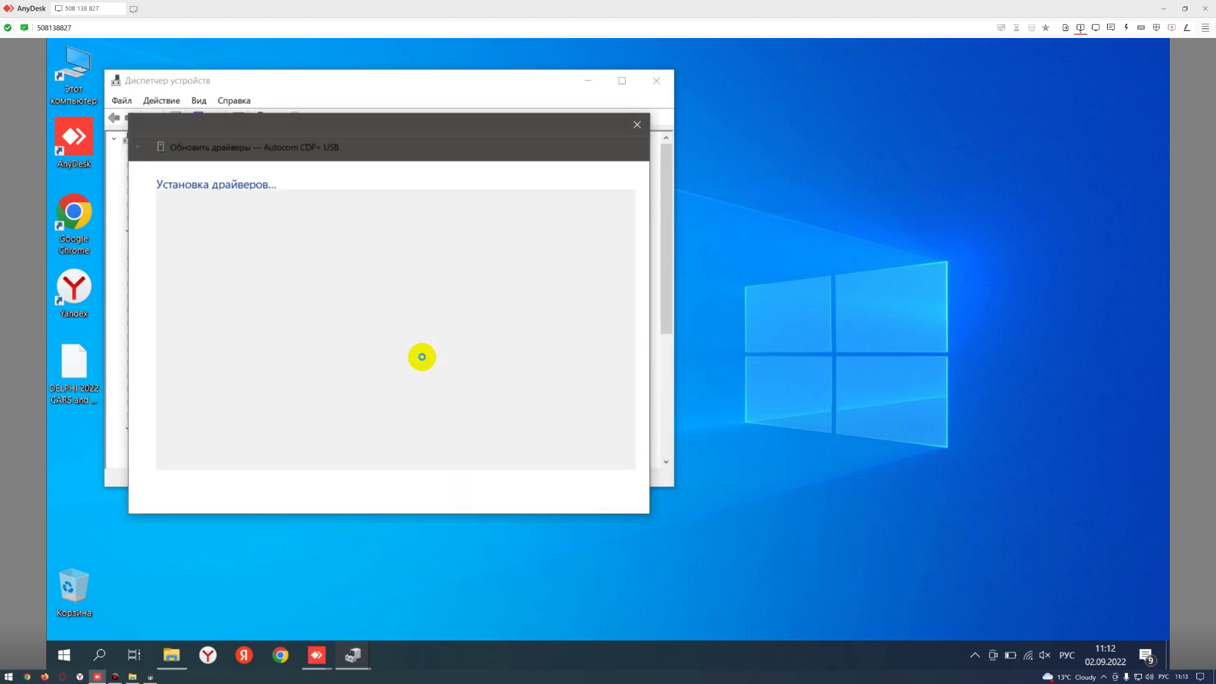
pyautogui.click(615, 498)
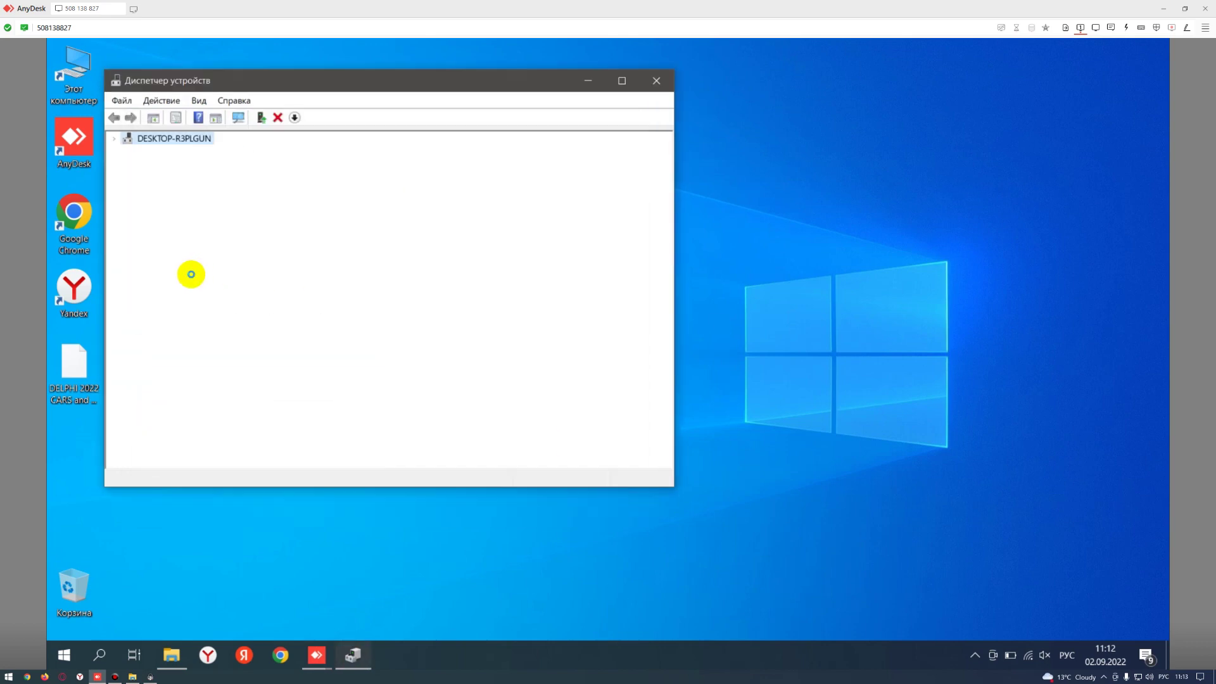
# - Install the same driver for the USB Serial Port device, then close Device Manager
pyautogui.rightClick(188, 249)
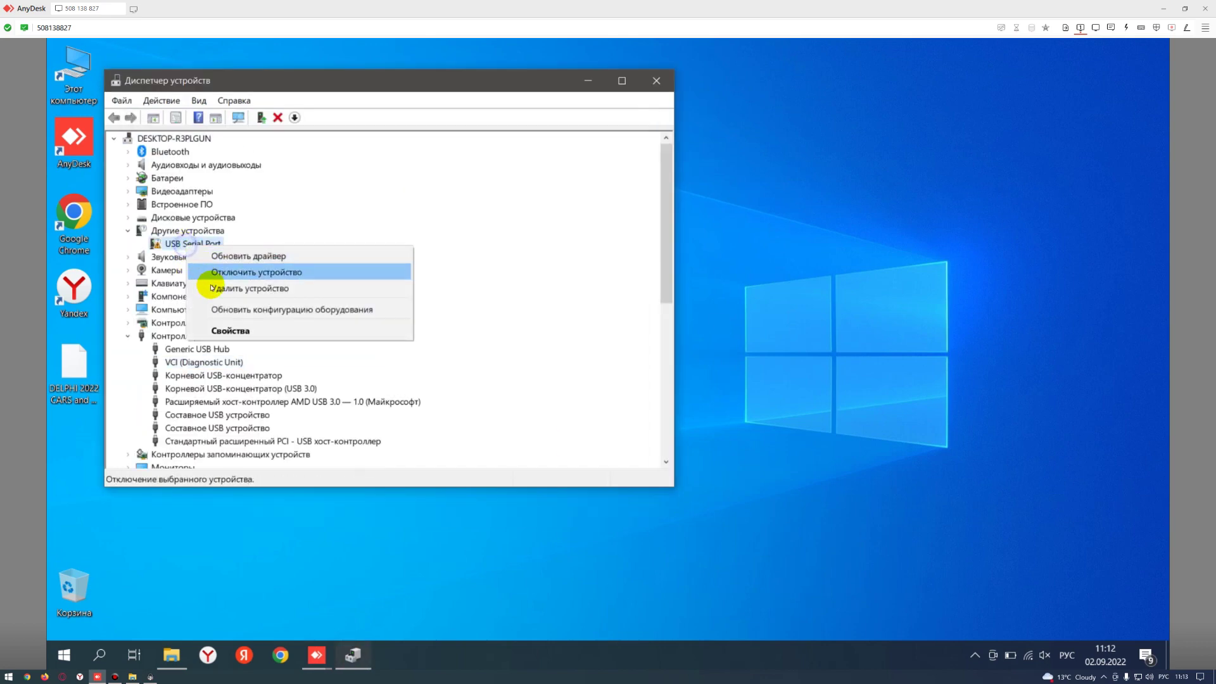
pyautogui.click(229, 253)
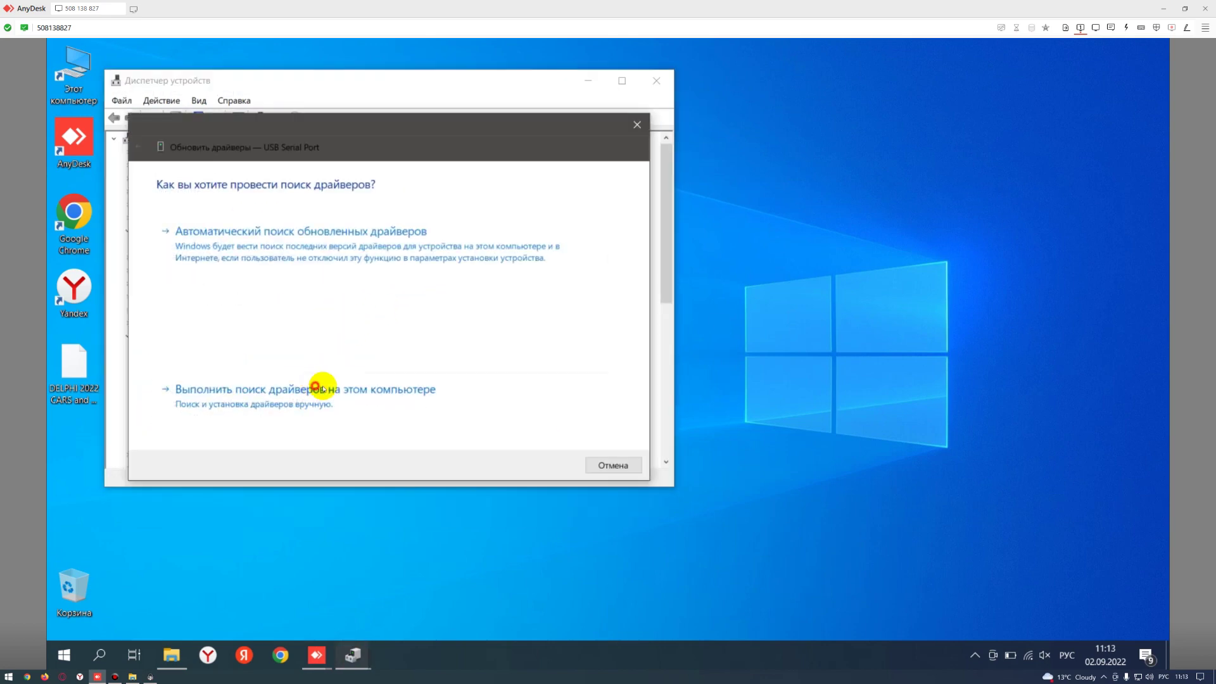
pyautogui.click(320, 389)
pyautogui.click(553, 466)
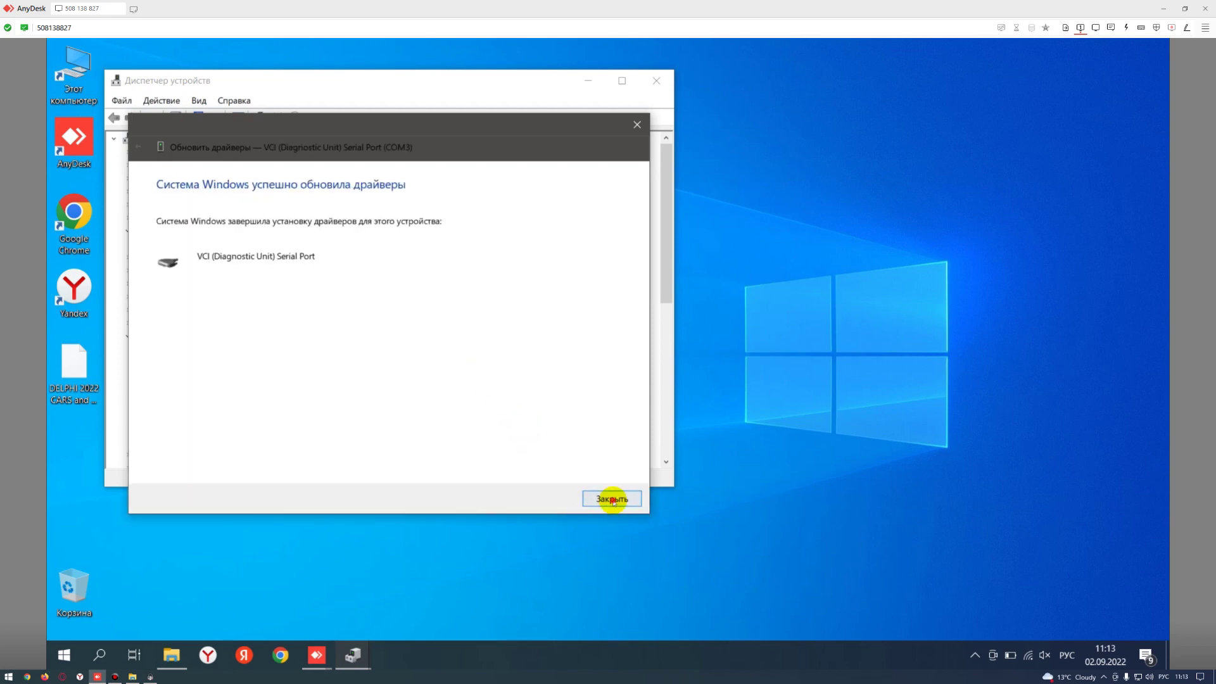
pyautogui.click(610, 498)
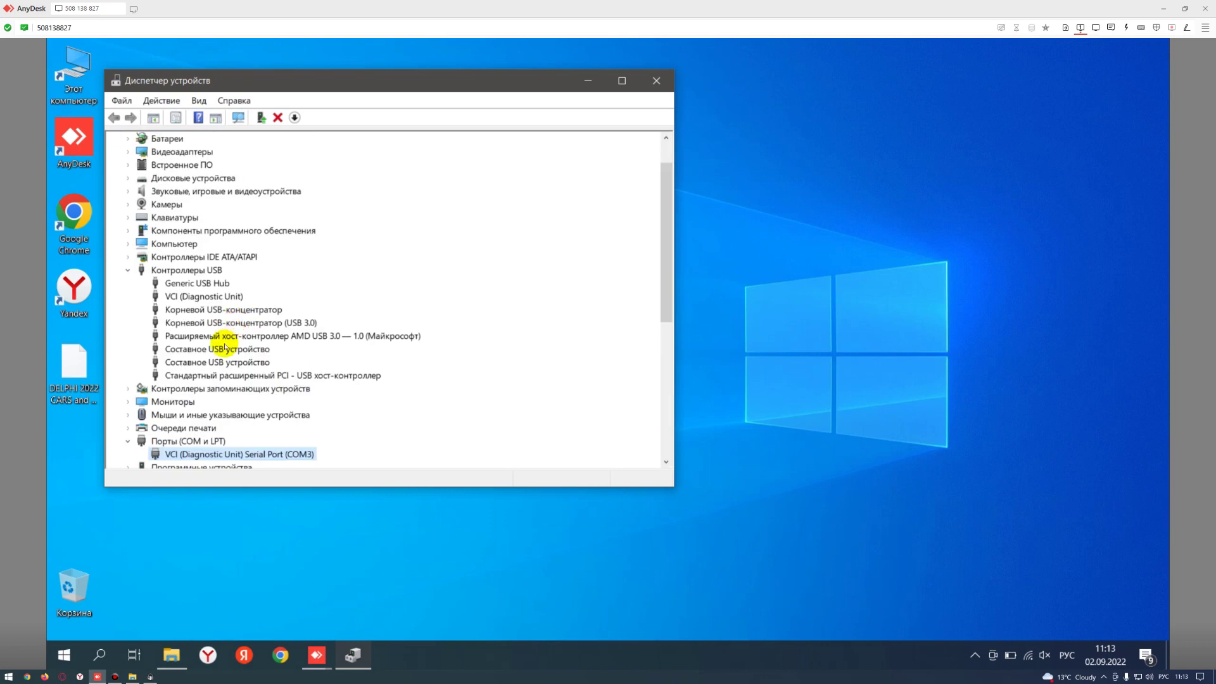
pyautogui.scroll(-3, 515, 206)
pyautogui.click(647, 83)
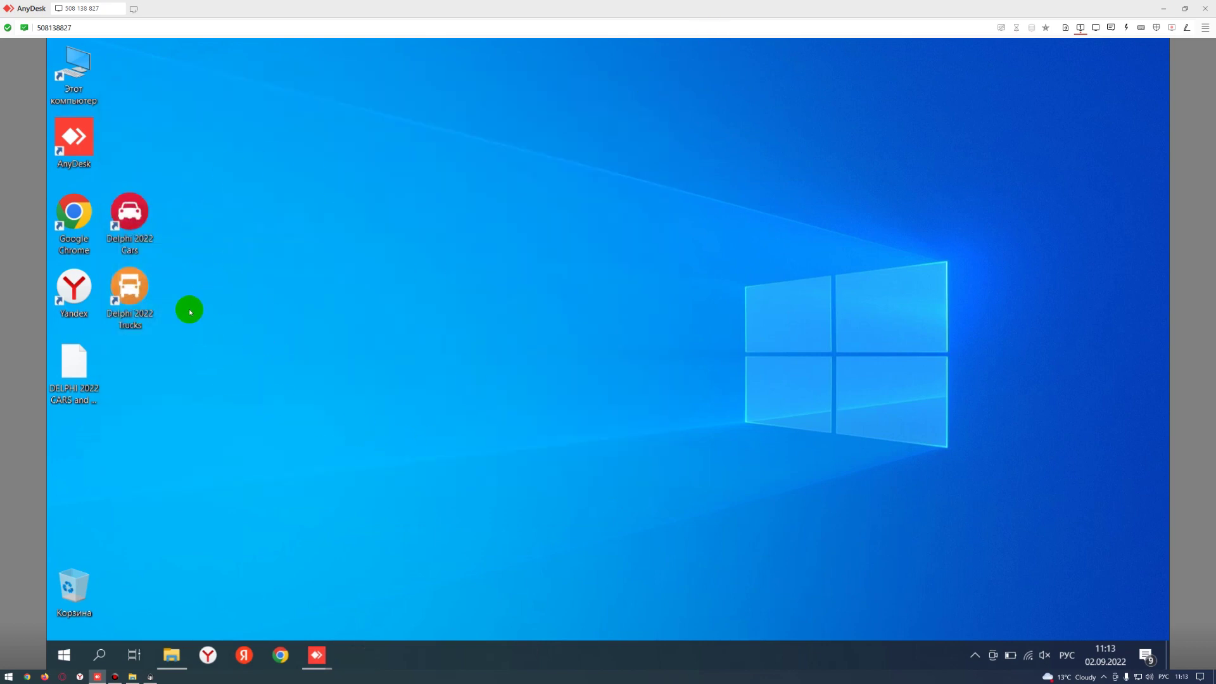
# - Go to C:\DELPHI 2022 CARS and TRUCKS PRO FINAL\DELPHI 2022 CARS and TRUCKS PRO FINAL
pyautogui.doubleClick(70, 64)
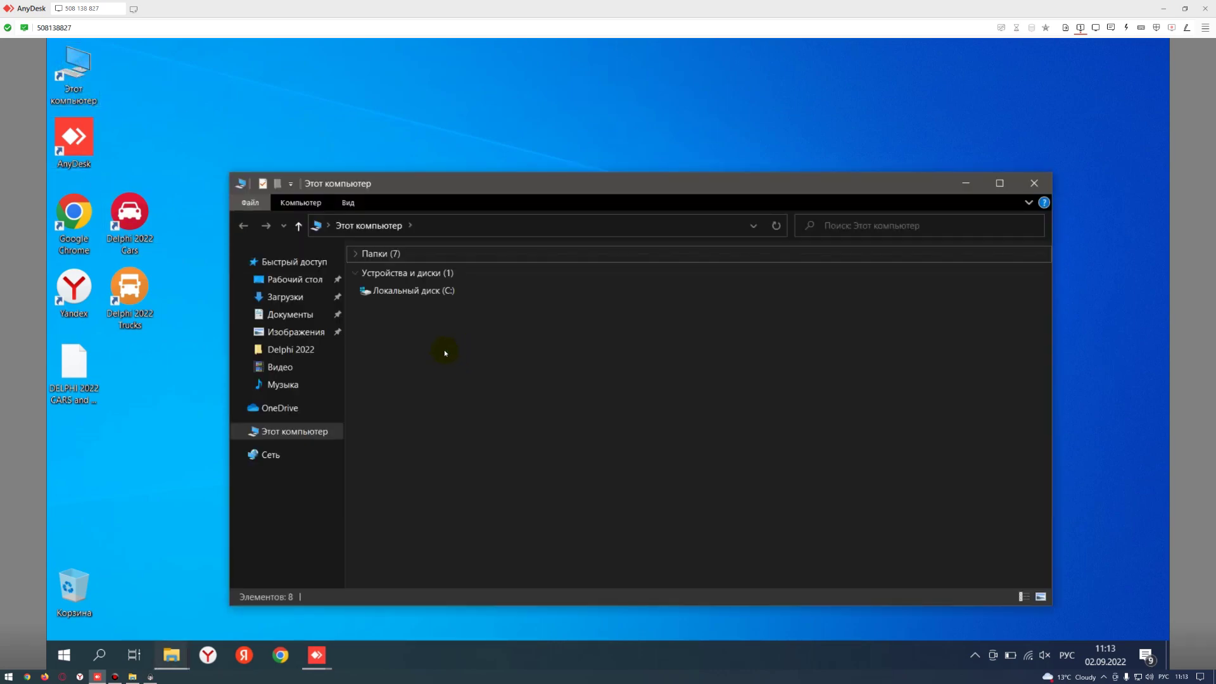
pyautogui.click(394, 293)
pyautogui.doubleClick(380, 290)
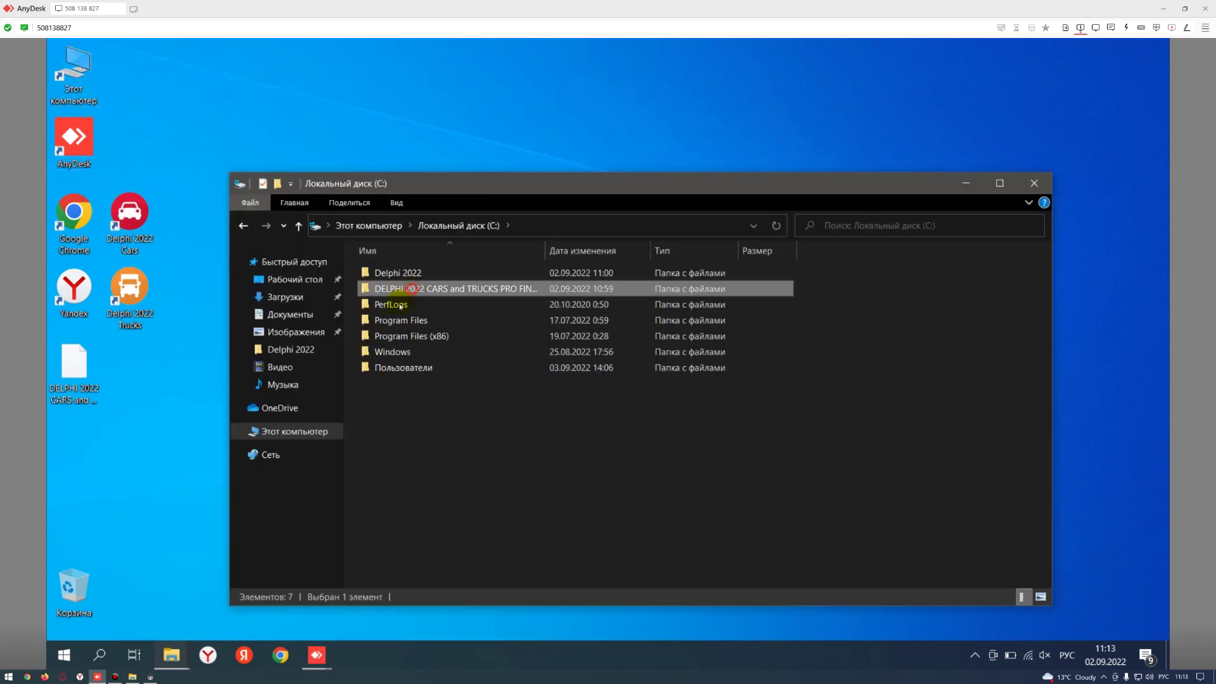
pyautogui.click(399, 280)
pyautogui.doubleClick(398, 278)
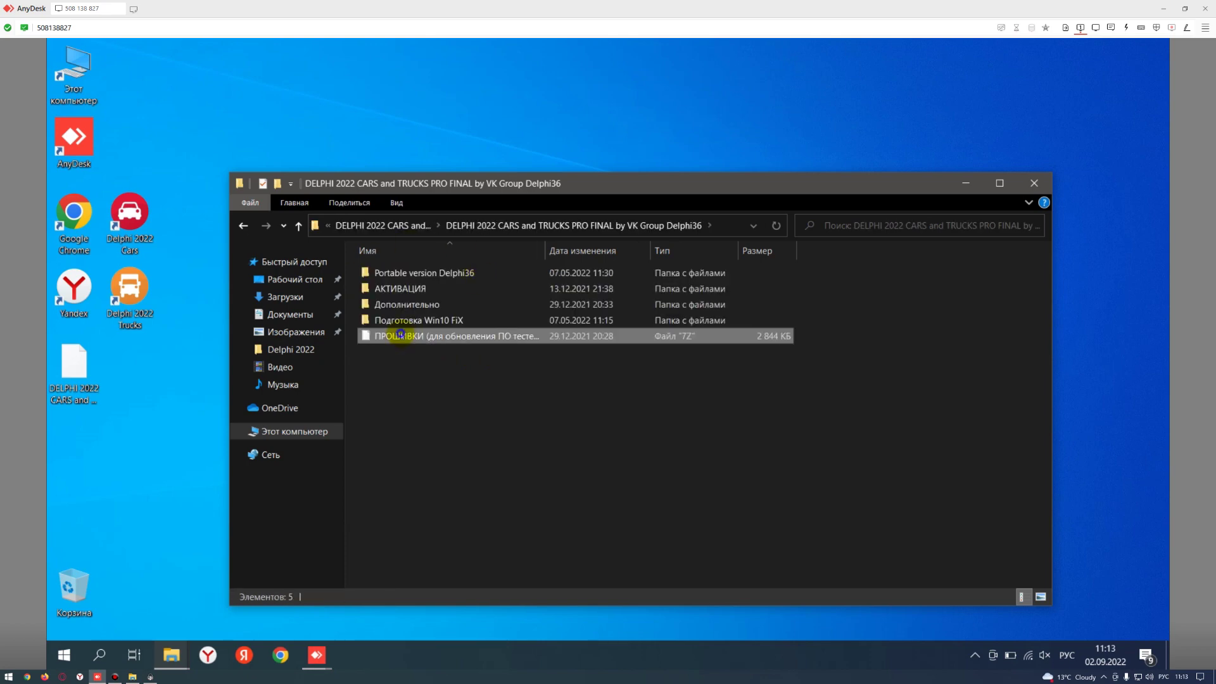
# - Extract the ПРОШИВКИ archive with 7-Zip using its password and open the new folder
pyautogui.rightClick(400, 336)
pyautogui.moveTo(570, 393)
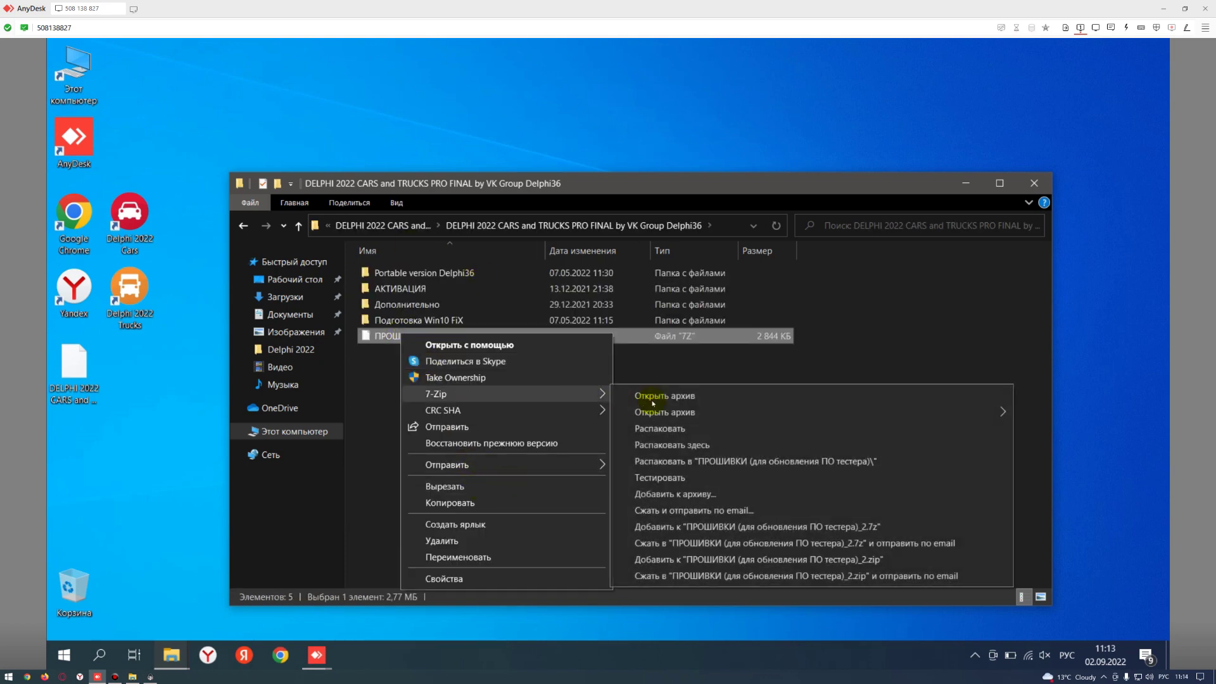
pyautogui.click(659, 428)
pyautogui.click(602, 431)
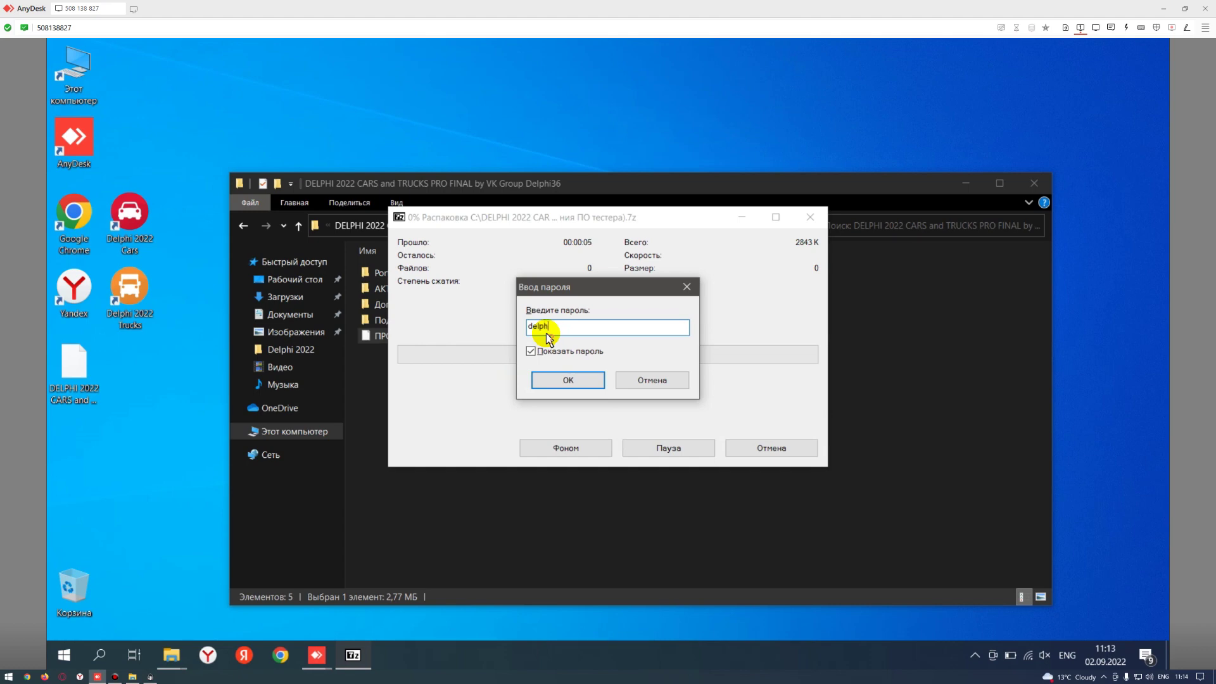
pyautogui.press('Return')
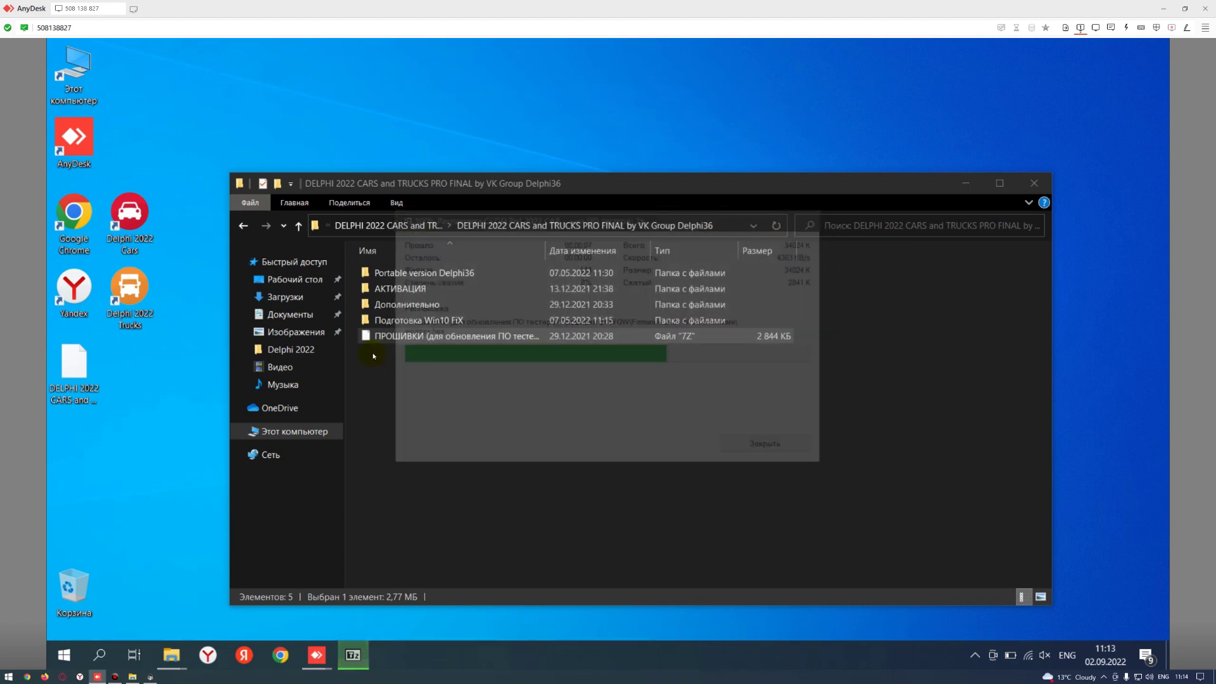
pyautogui.doubleClick(421, 338)
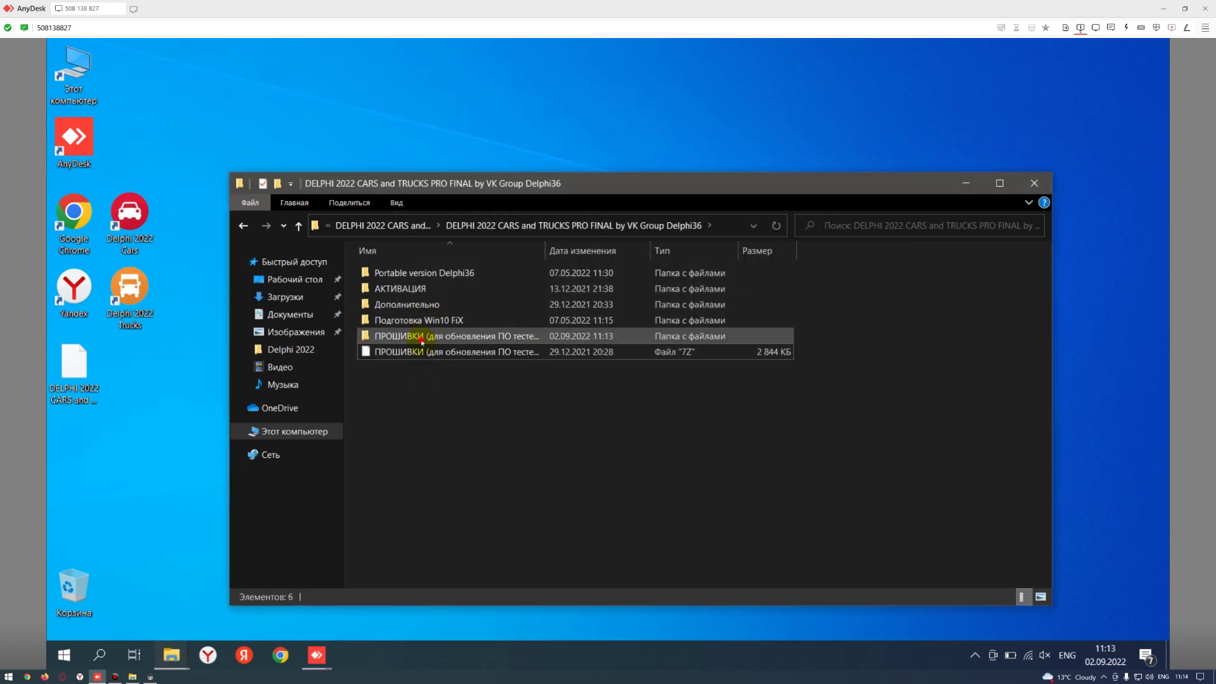
# - Copy all 12 files from the Firmware 3201 folder
pyautogui.doubleClick(383, 272)
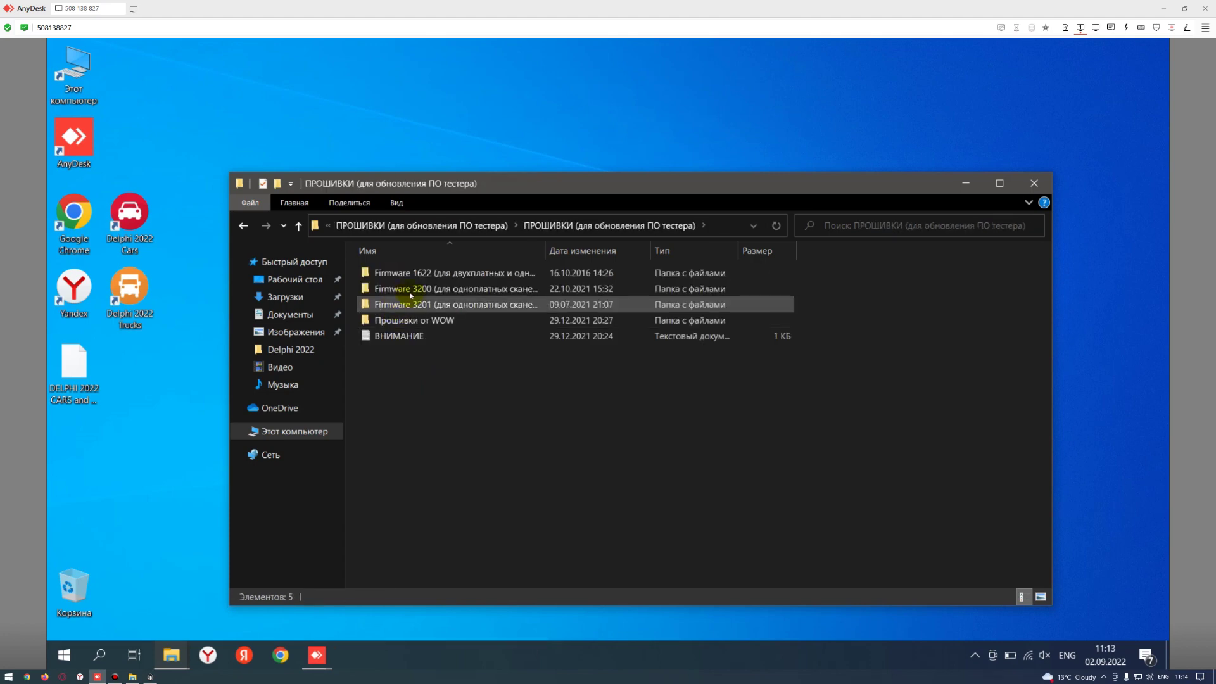
pyautogui.doubleClick(414, 305)
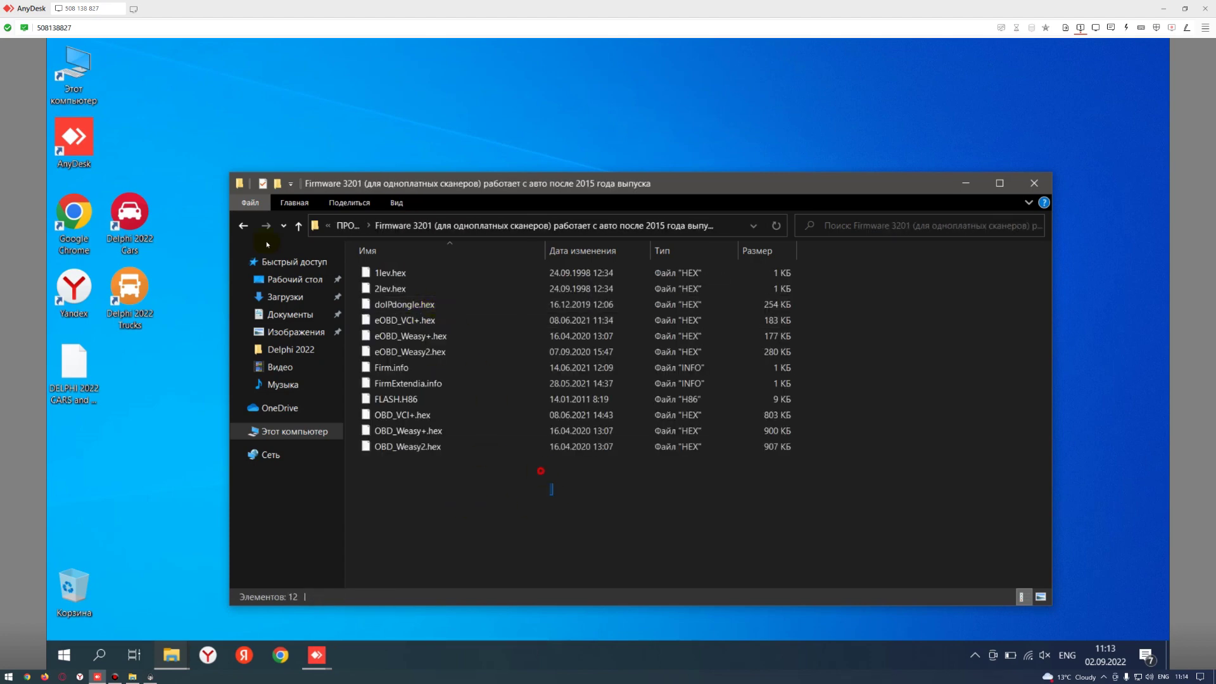
pyautogui.moveTo(543, 475); pyautogui.dragTo(445, 371)
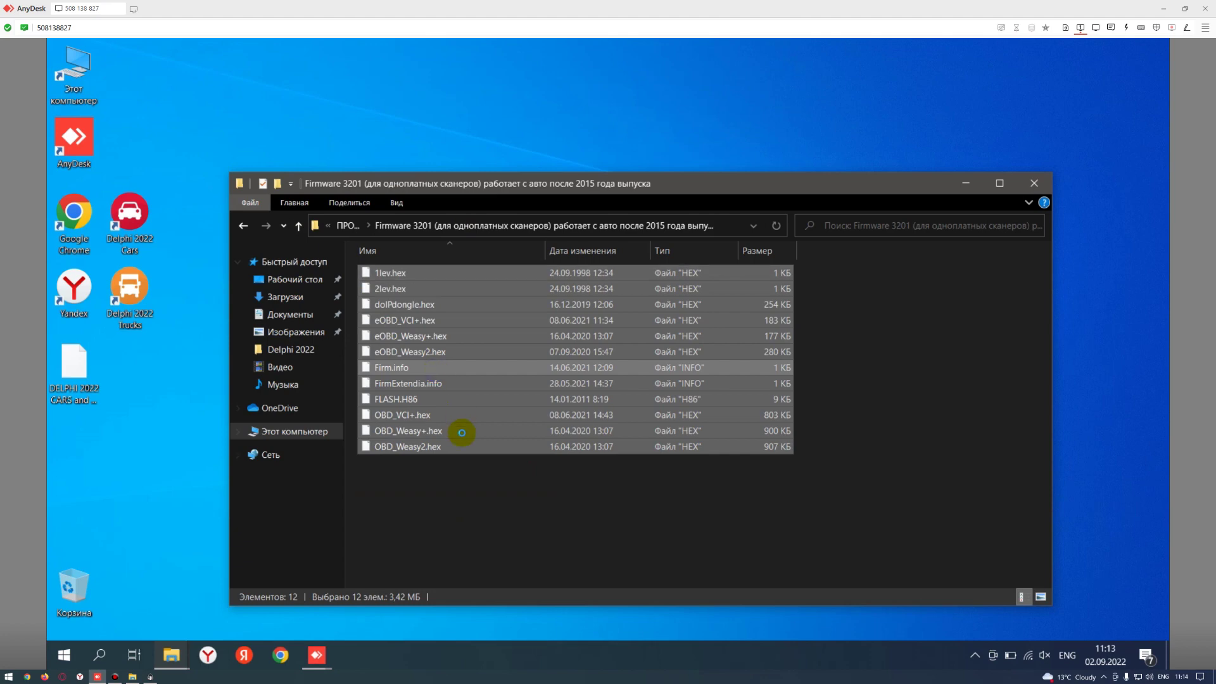
pyautogui.rightClick(462, 434)
pyautogui.click(482, 490)
# - Replace the contents of C:\Delphi 2022\Firmware with the copied Firmware 3201 files
pyautogui.click(329, 227)
pyautogui.click(295, 285)
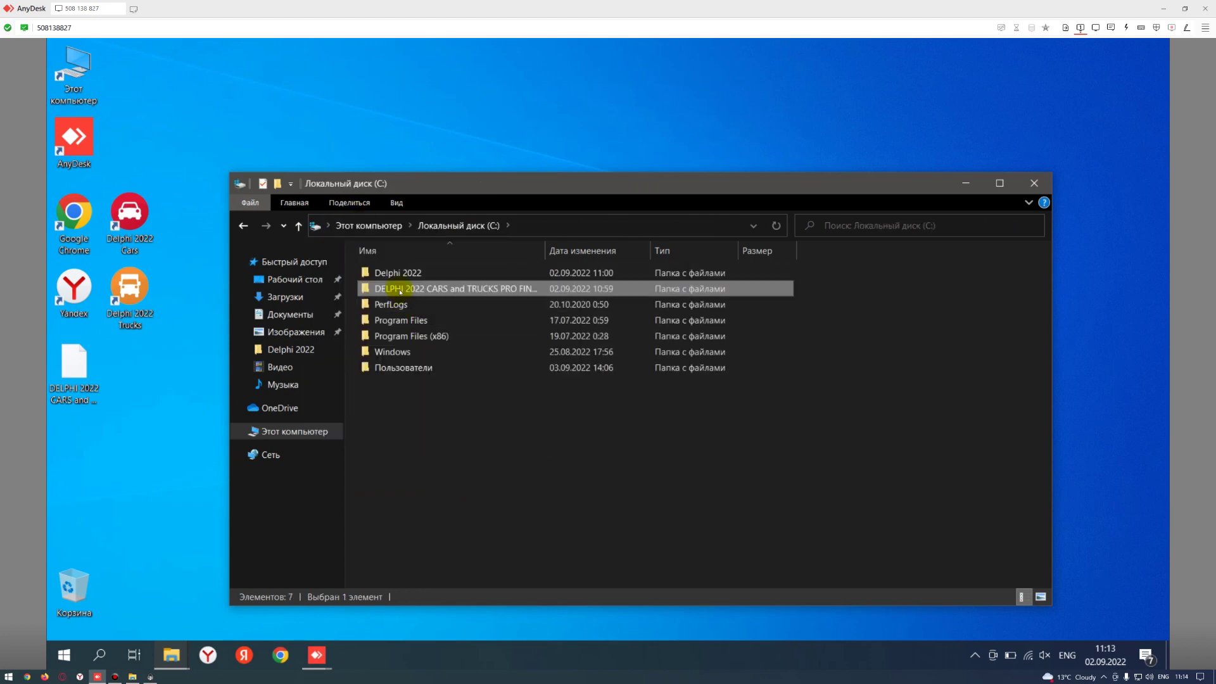
pyautogui.doubleClick(383, 272)
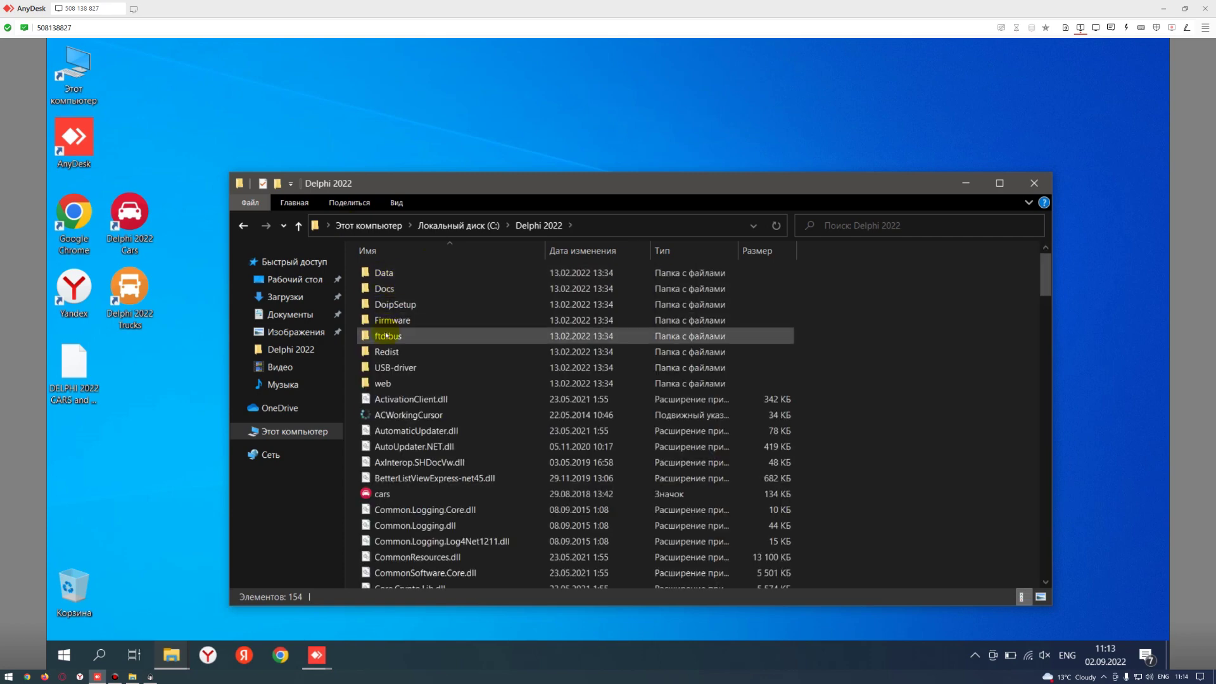
pyautogui.doubleClick(387, 320)
pyautogui.hotkey('ctrl', 'a')
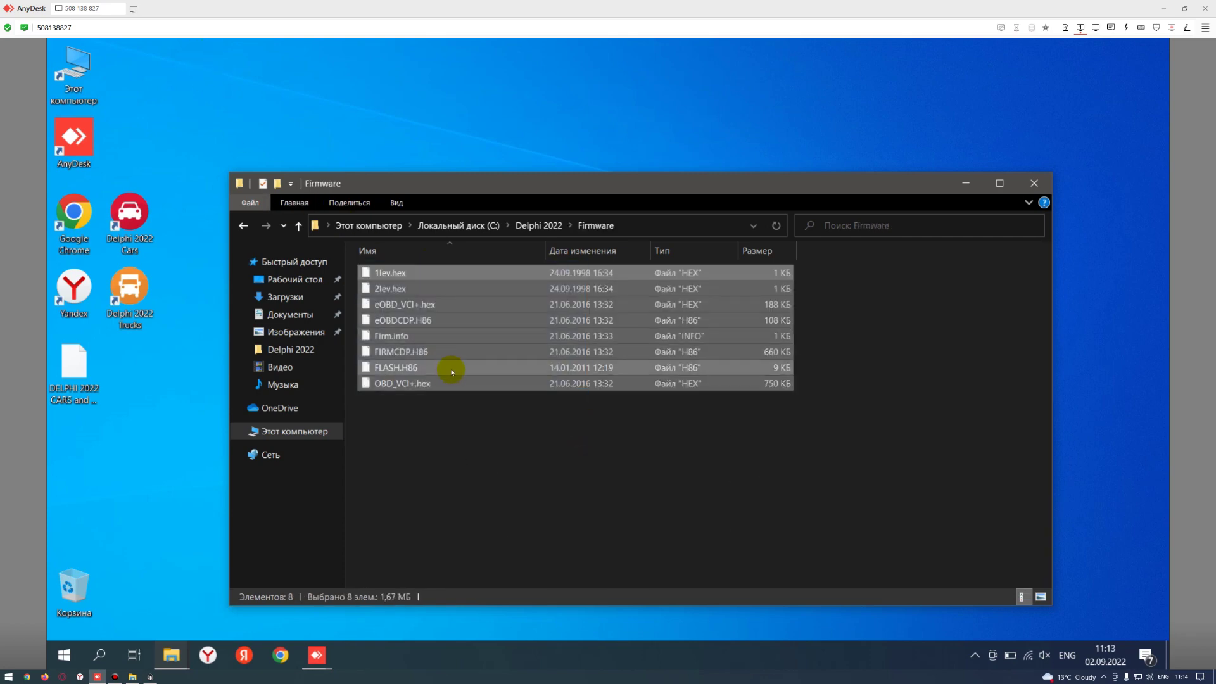
pyautogui.press('Delete')
pyautogui.rightClick(449, 398)
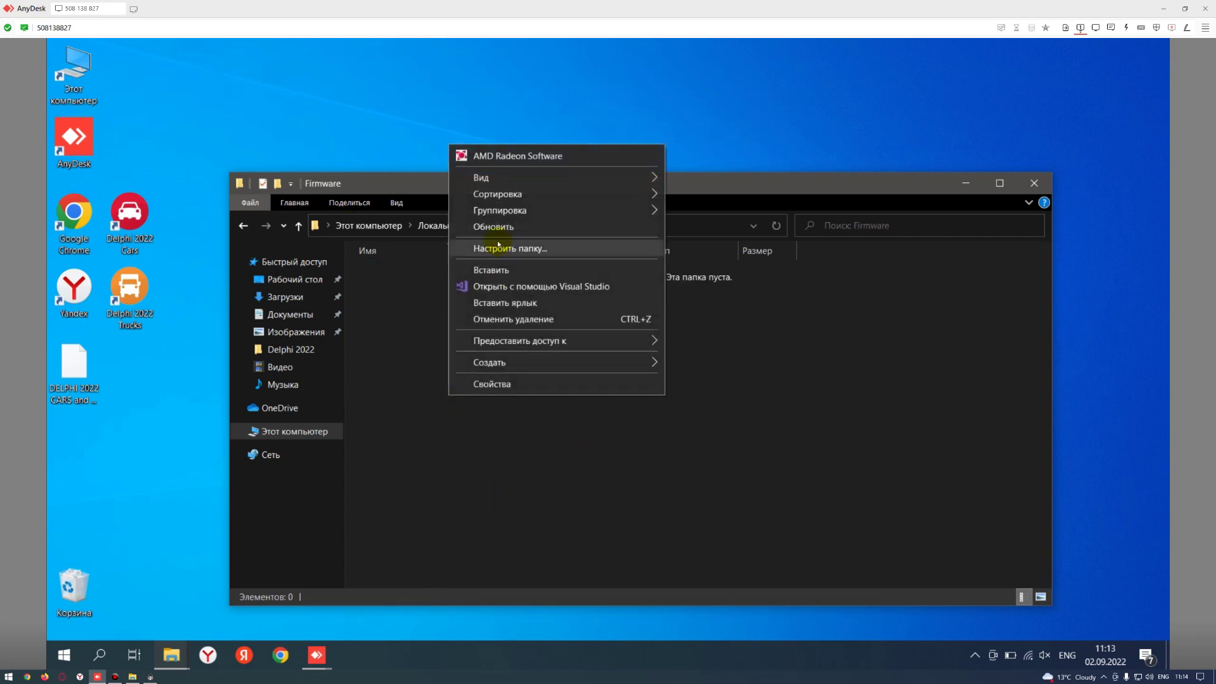
pyautogui.click(500, 277)
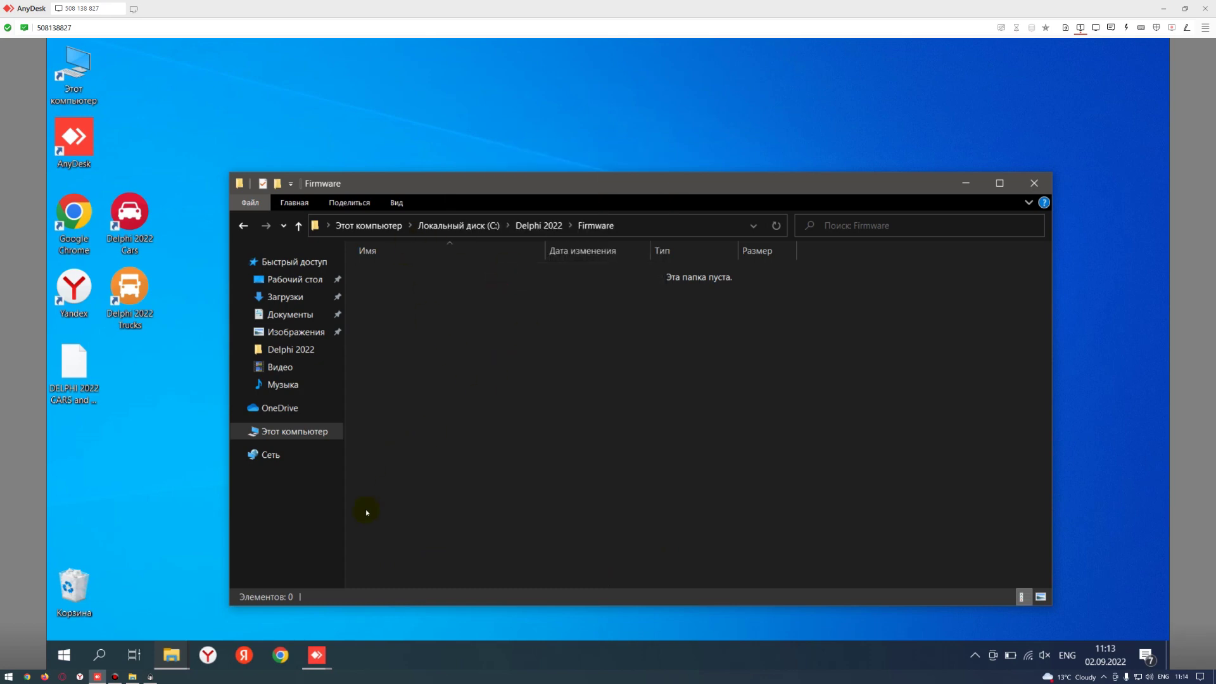
# - Run Delphi 2022 Cars as administrator
pyautogui.click(133, 217)
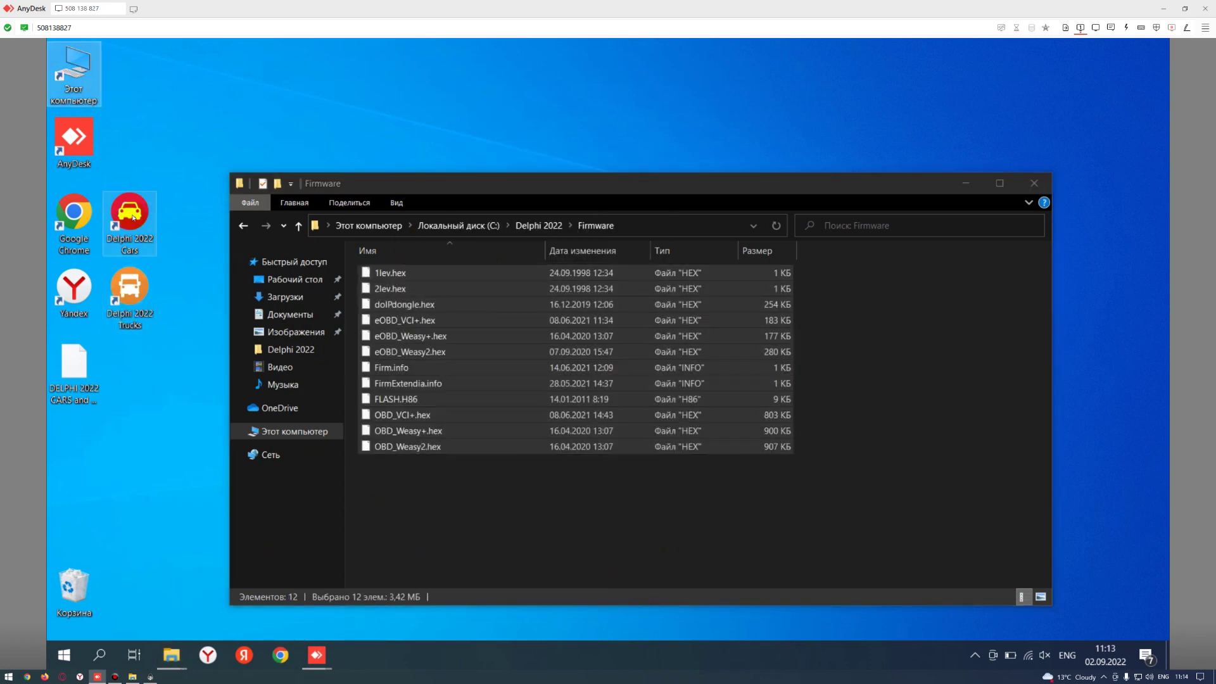
pyautogui.rightClick(133, 217)
pyautogui.click(174, 255)
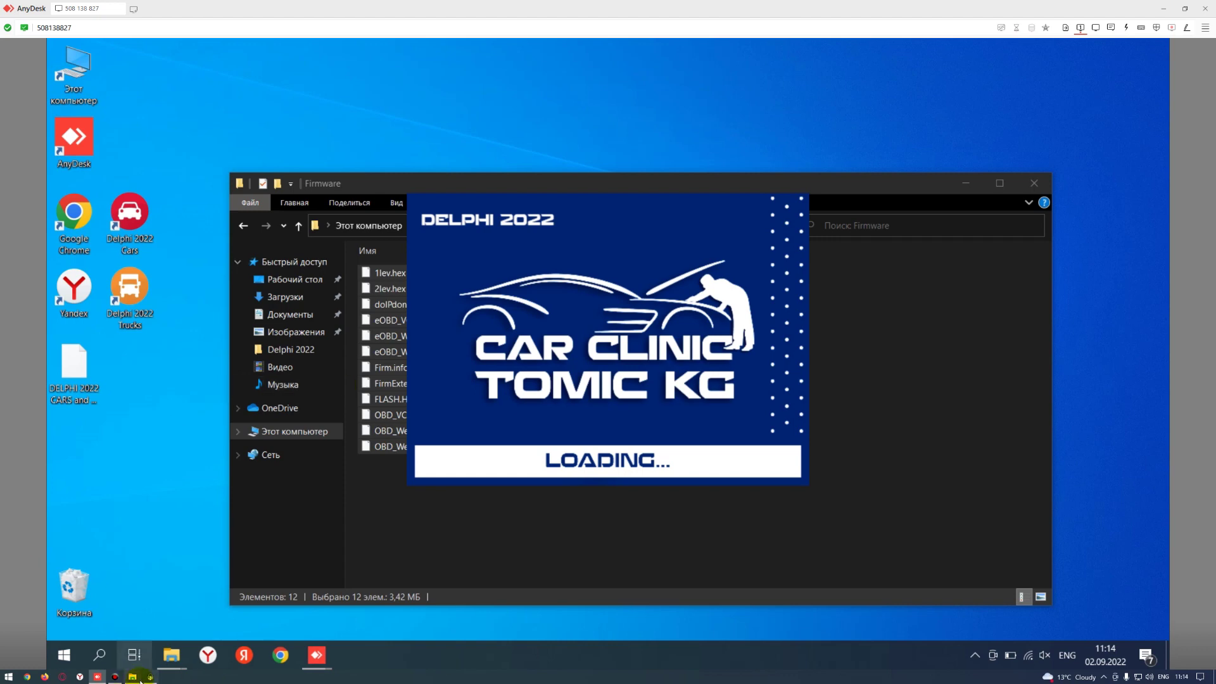
# - Wait for Delphi DS Cars to load past its splash screens, checking its taskbar button
pyautogui.moveTo(151, 677)
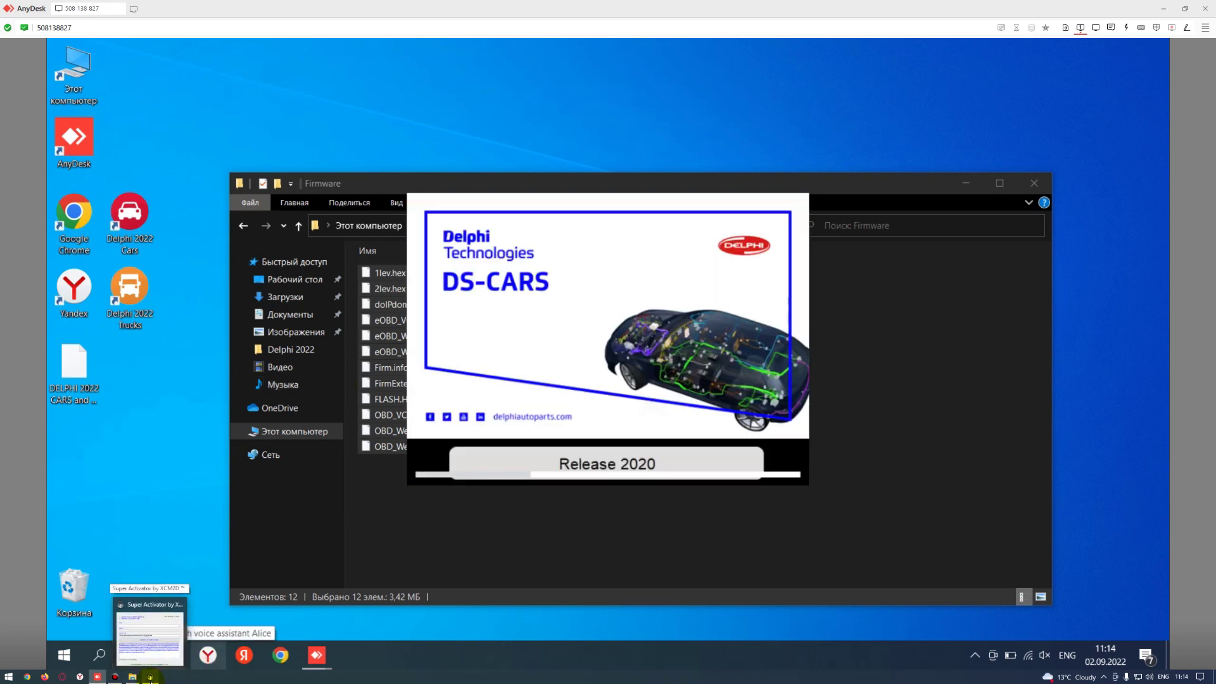
pyautogui.click(115, 678)
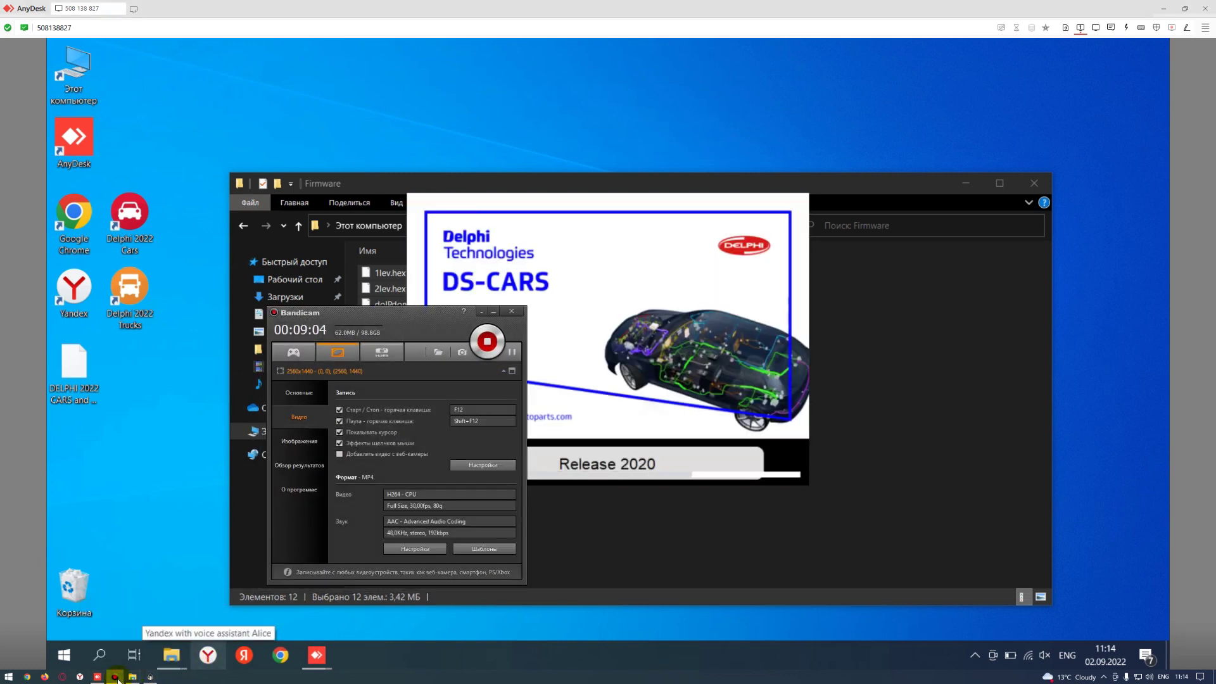
pyautogui.click(116, 677)
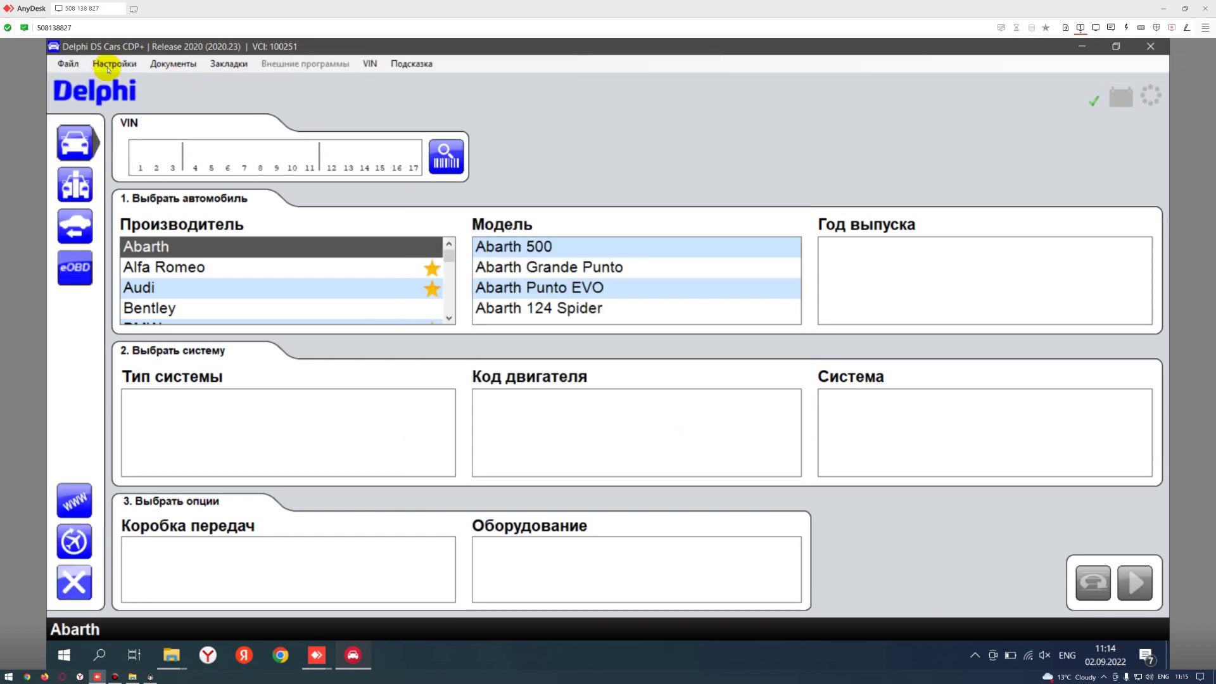
# - Switch the VCI connection to USB/BT (COM port) in hardware setup
pyautogui.click(113, 64)
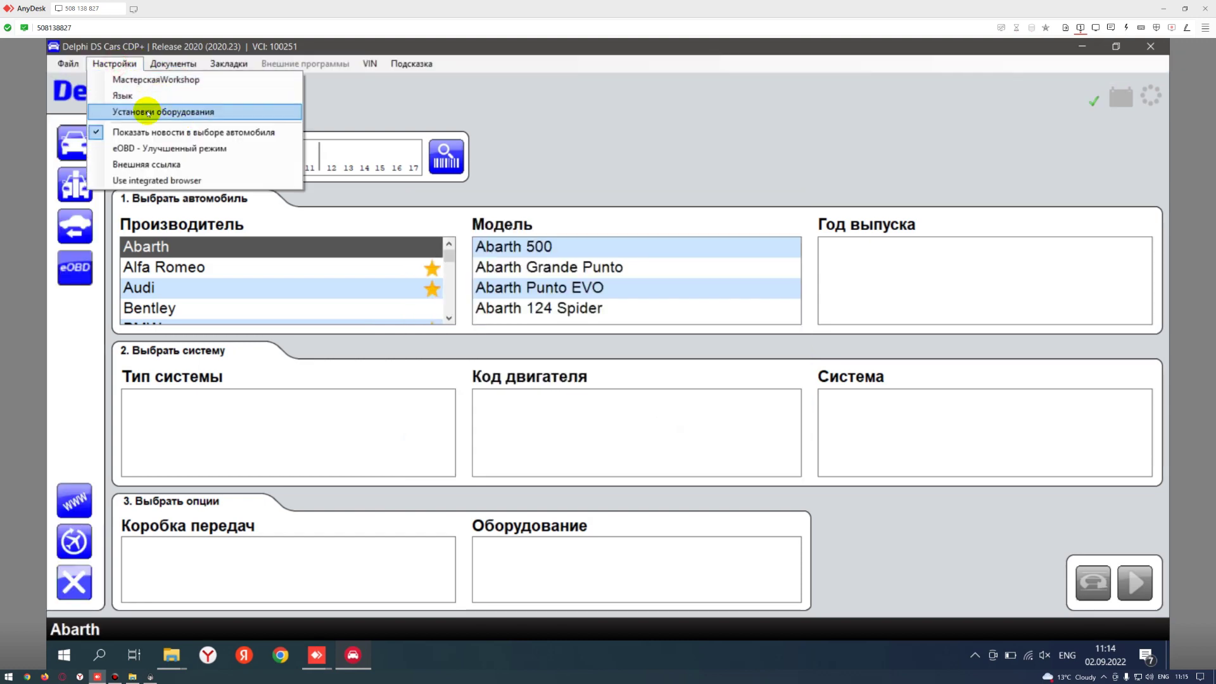
pyautogui.click(148, 112)
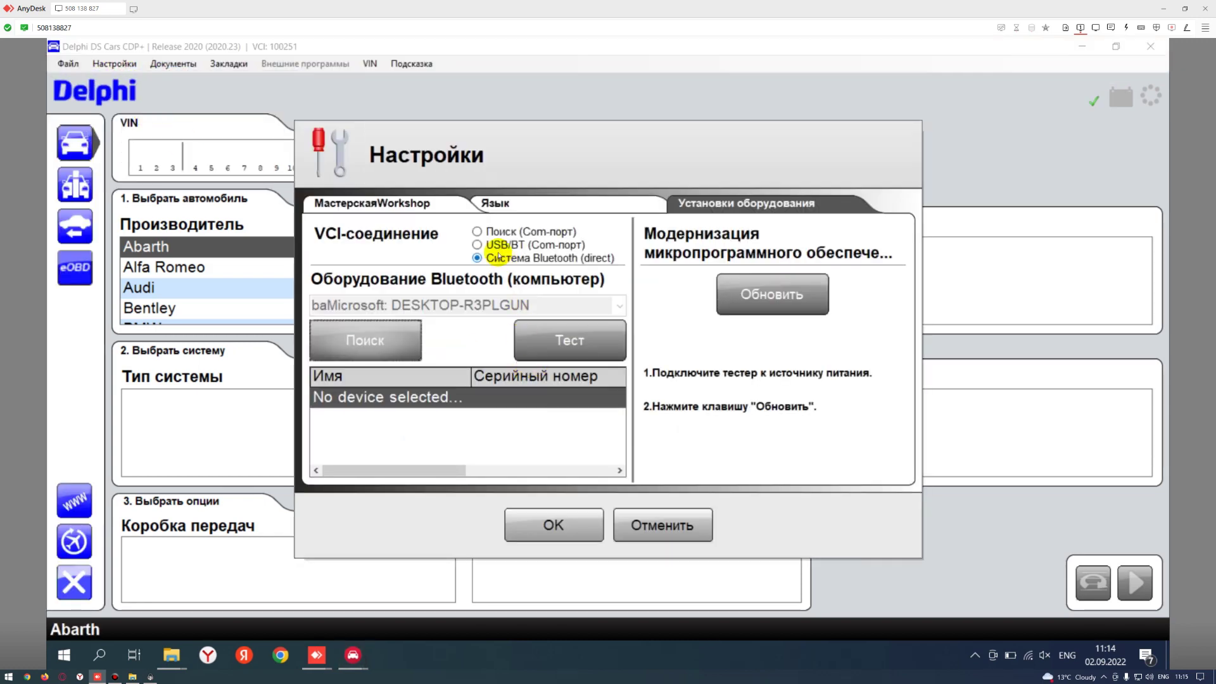
pyautogui.click(490, 245)
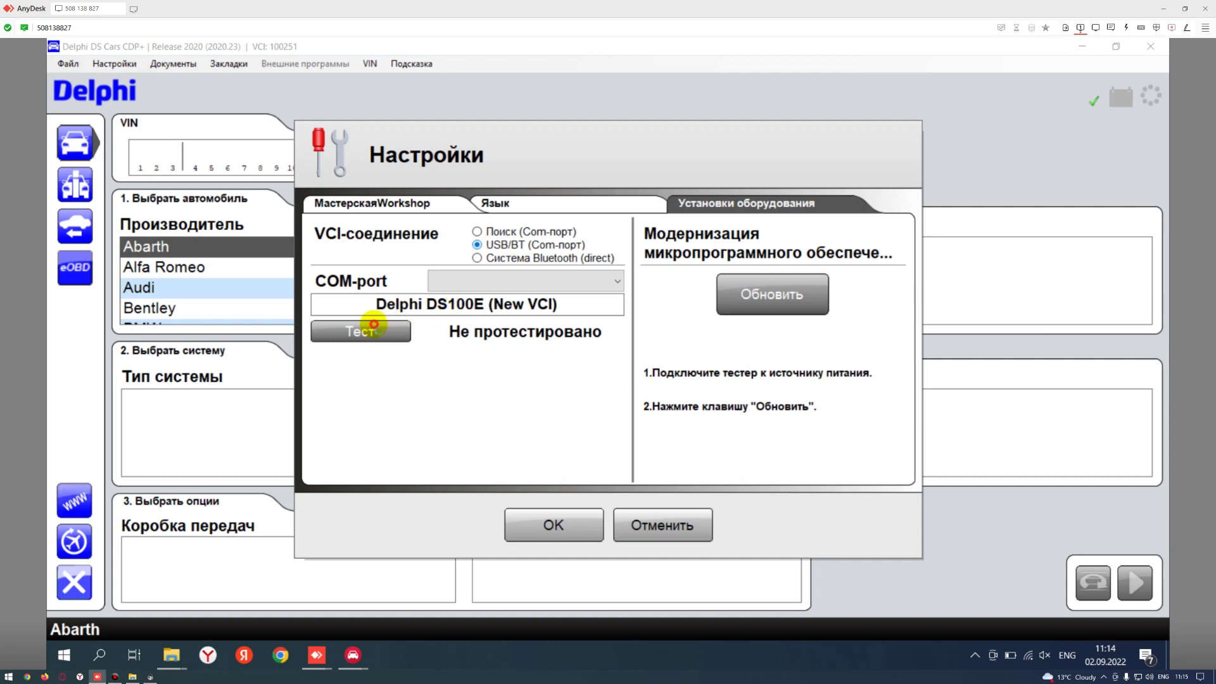
# - Update the DS100E firmware to 3201 and retest until Test: OK
pyautogui.click(374, 324)
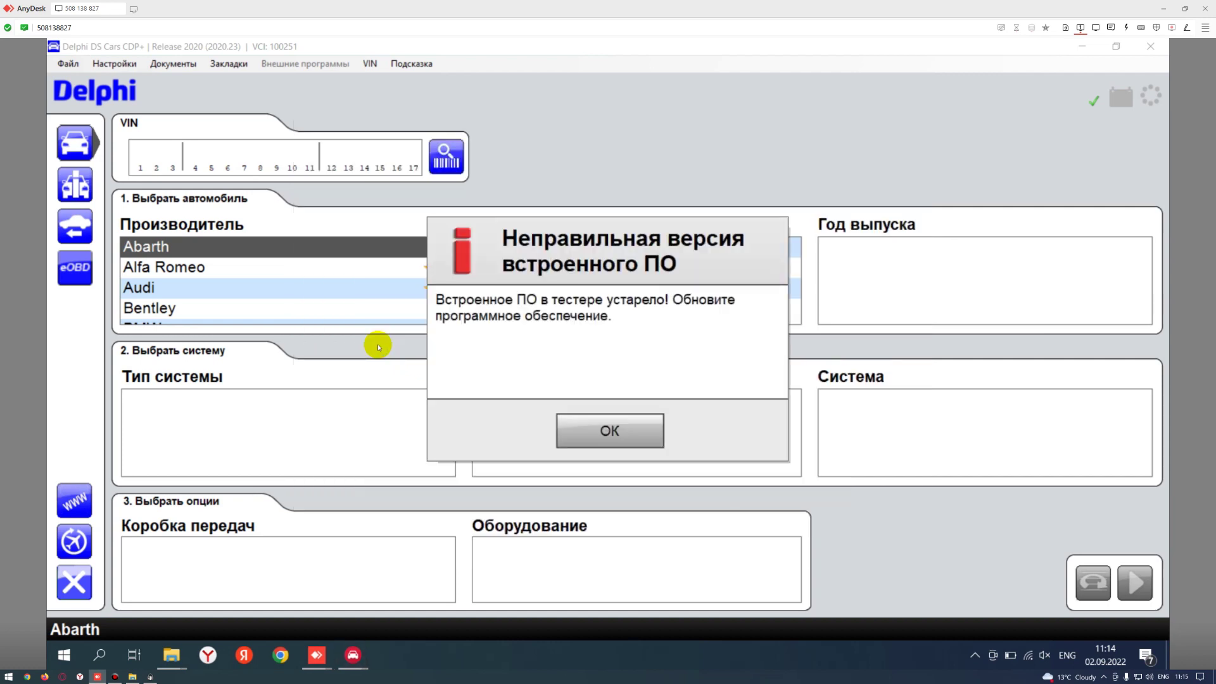
pyautogui.click(610, 432)
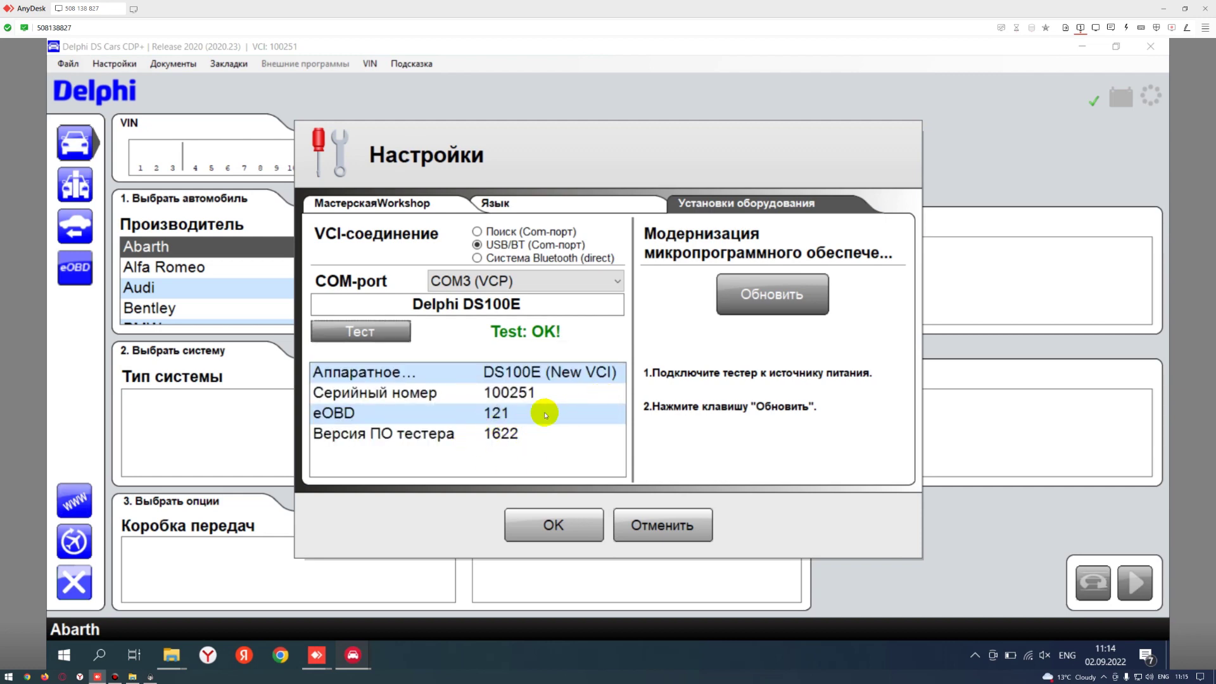
pyautogui.click(758, 295)
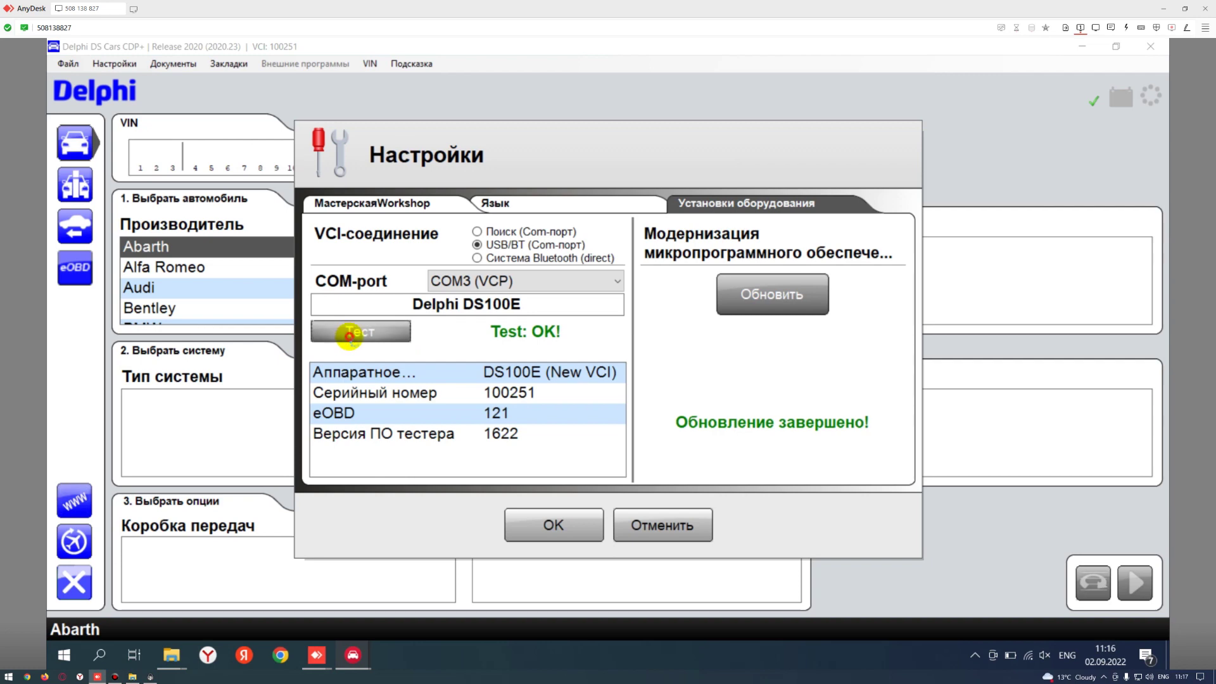
pyautogui.click(353, 335)
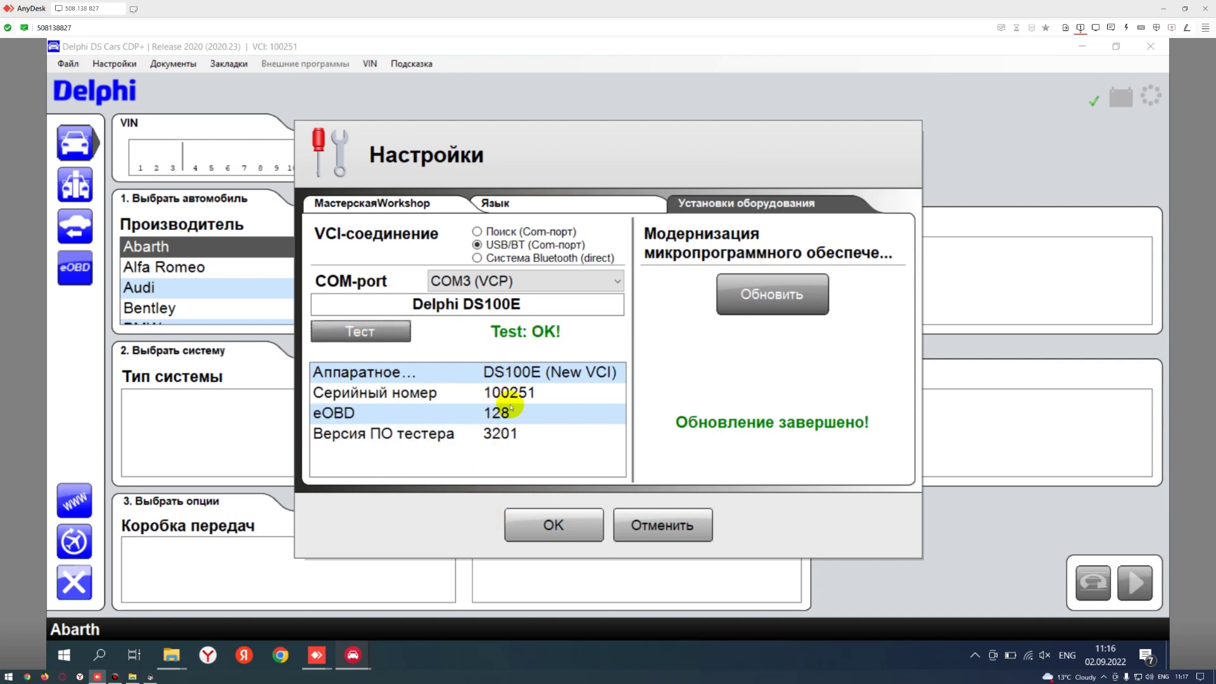
pyautogui.click(552, 530)
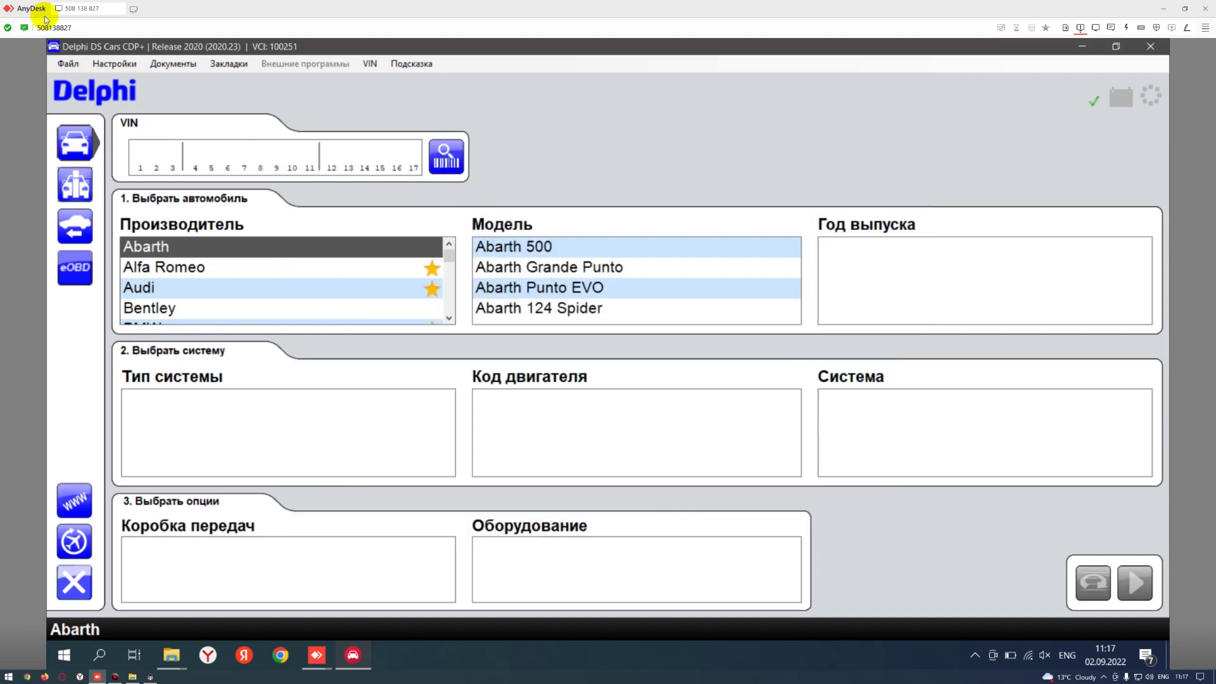
# - Exit Delphi DS Cars and minimize the remaining Firmware window
pyautogui.click(1151, 46)
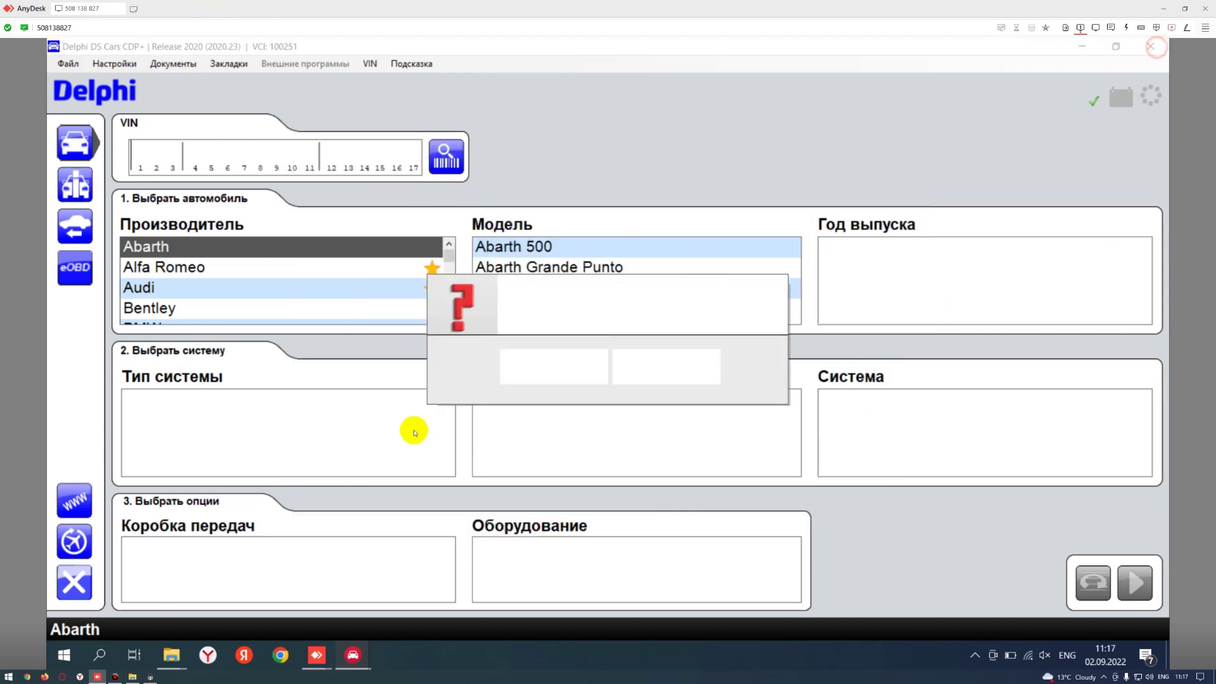
pyautogui.click(557, 443)
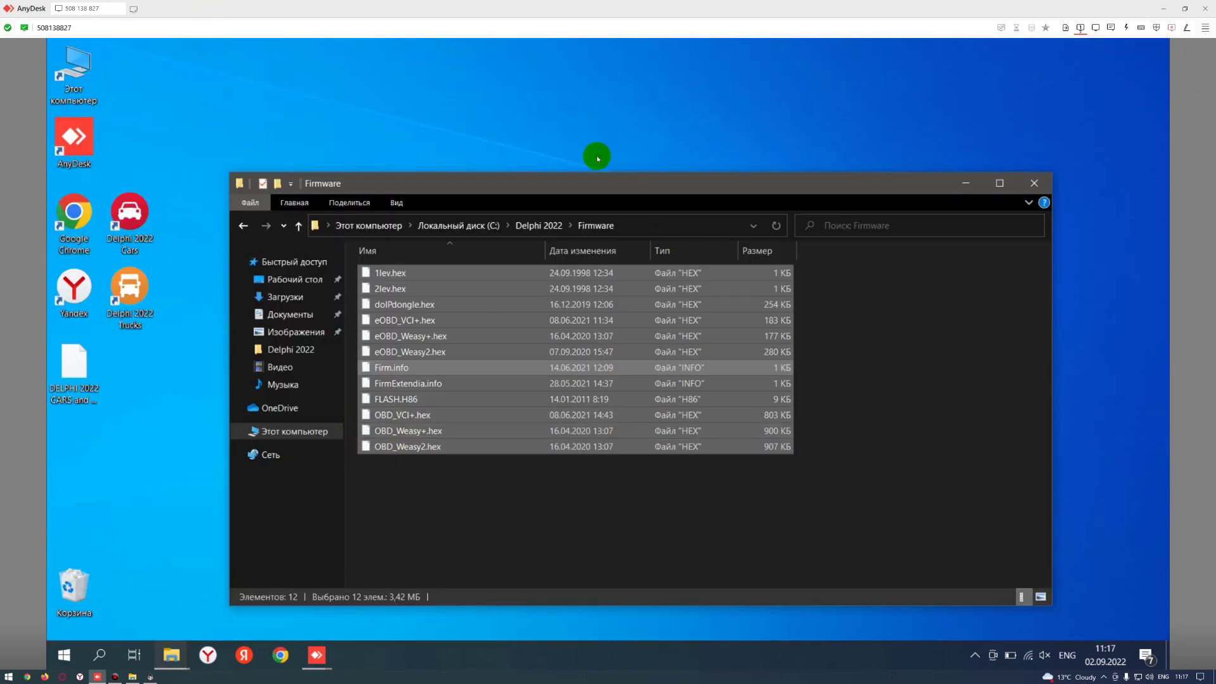
pyautogui.moveTo(590, 184); pyautogui.dragTo(596, 98)
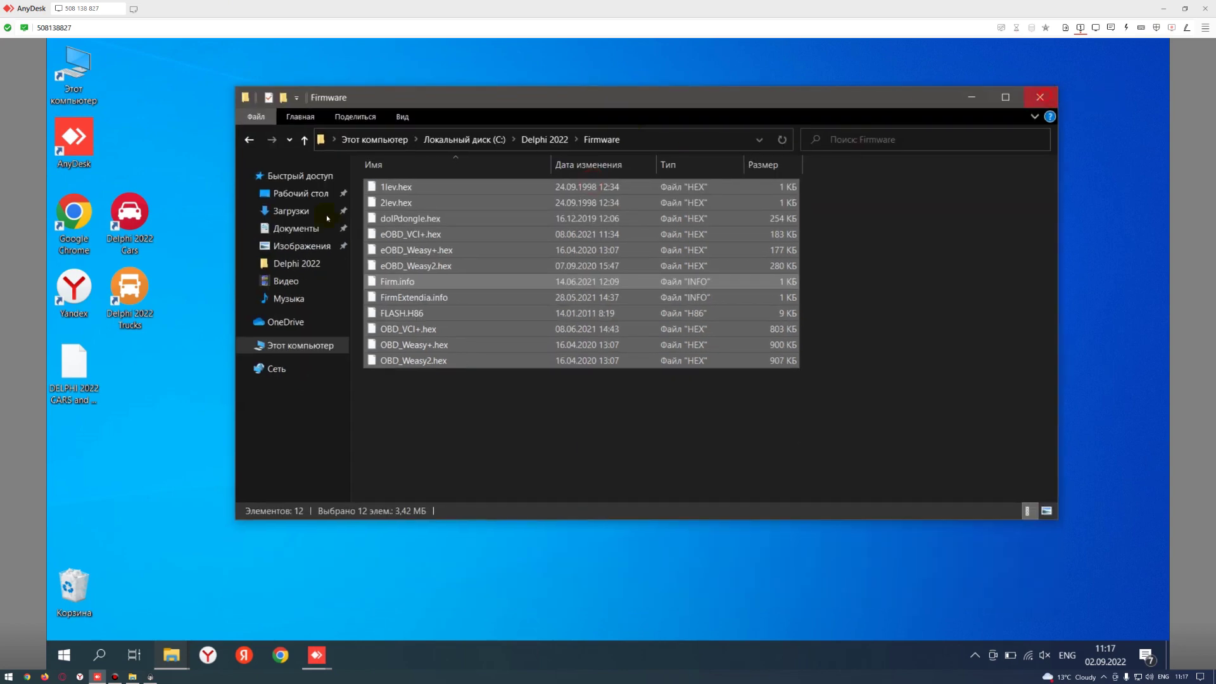
pyautogui.press('super+d')
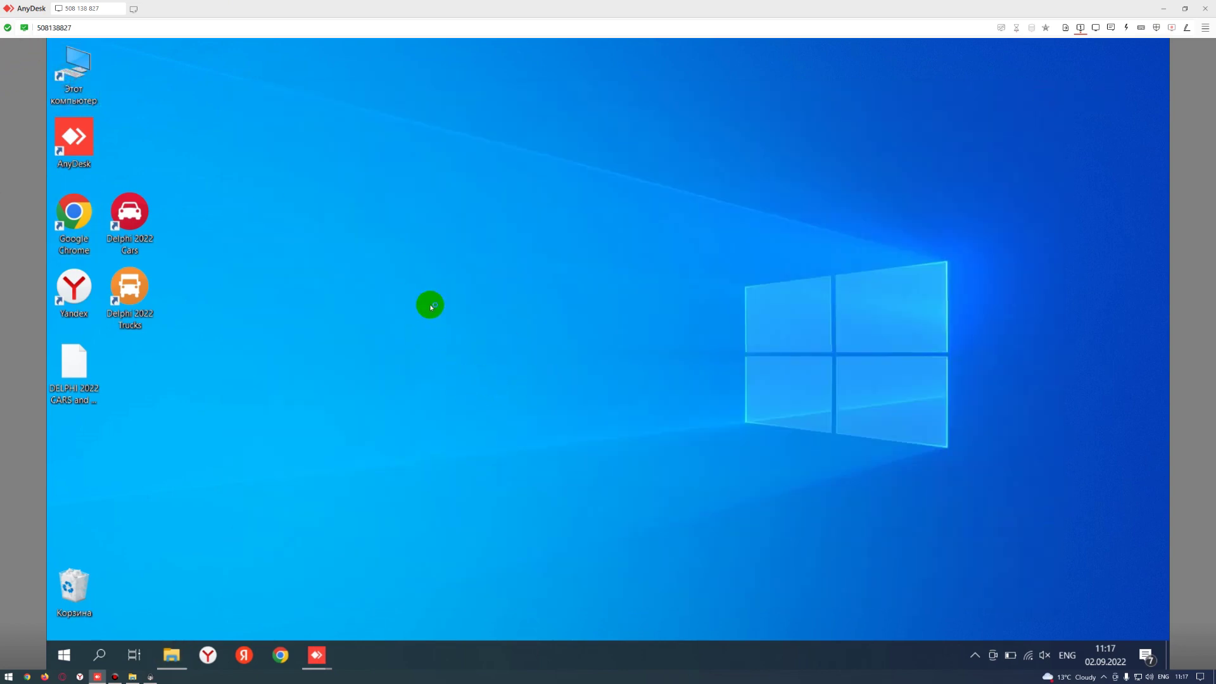
# - Delete the DELPHI 2022 CARS and TRUCKS PRO FINAL folder from drive C:
pyautogui.press('super+e')
pyautogui.doubleClick(420, 204)
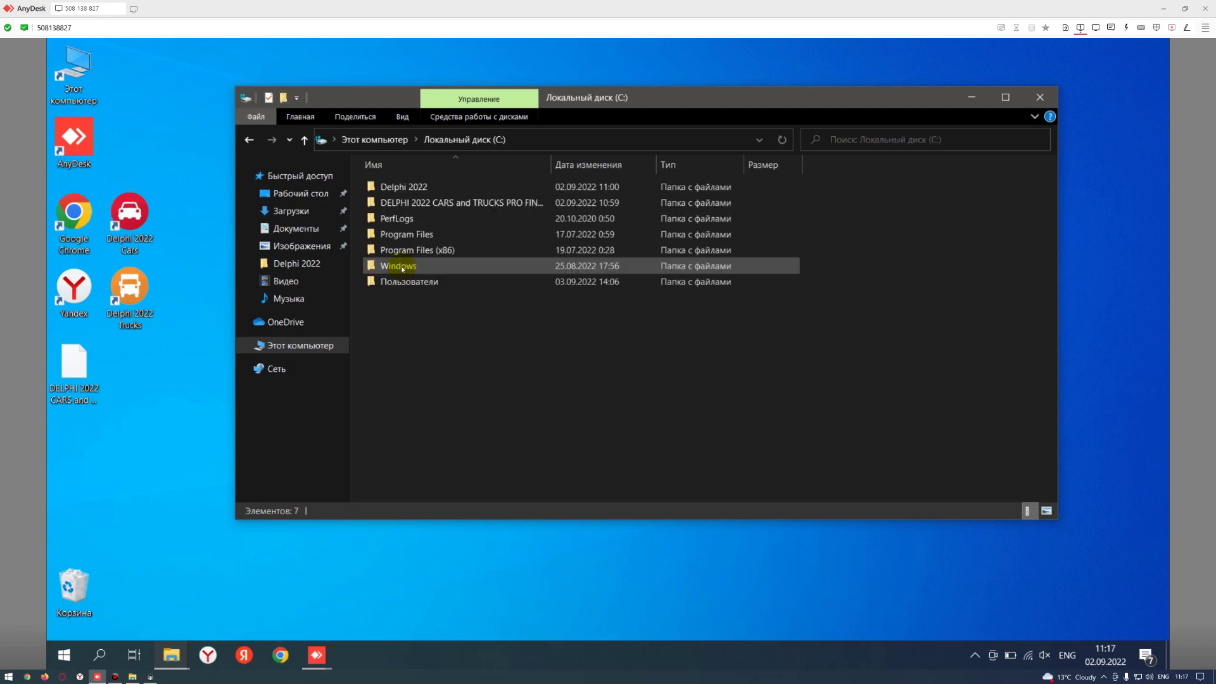
pyautogui.click(412, 209)
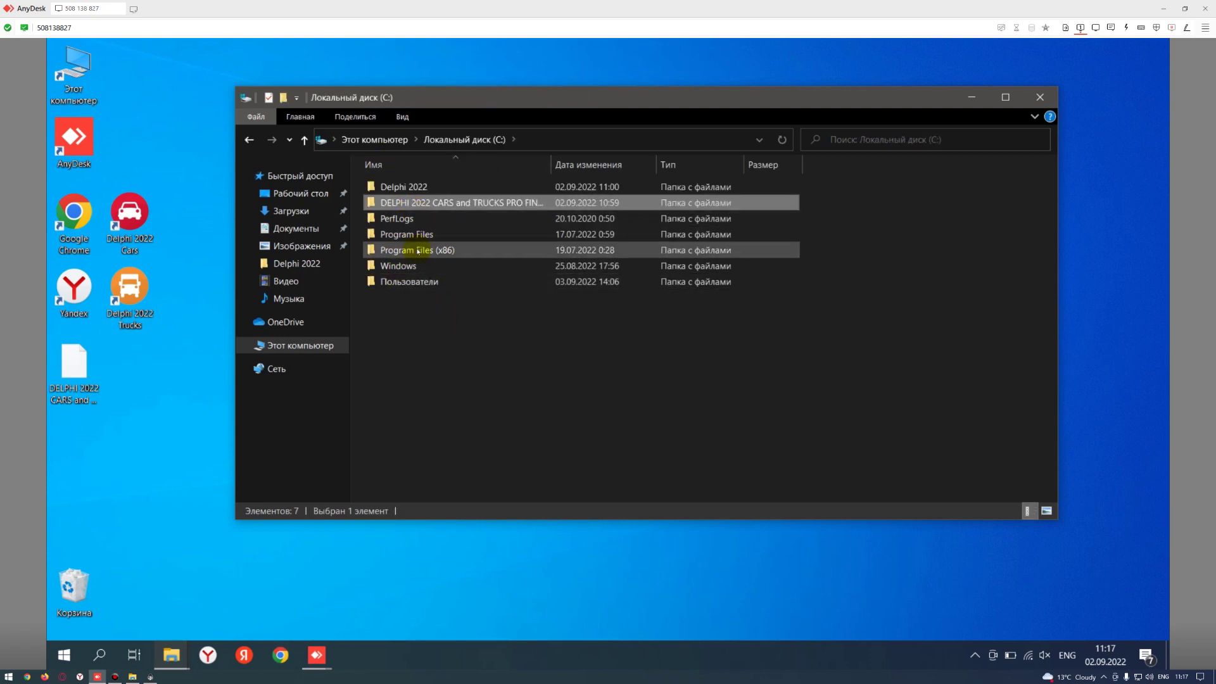
pyautogui.press('Delete')
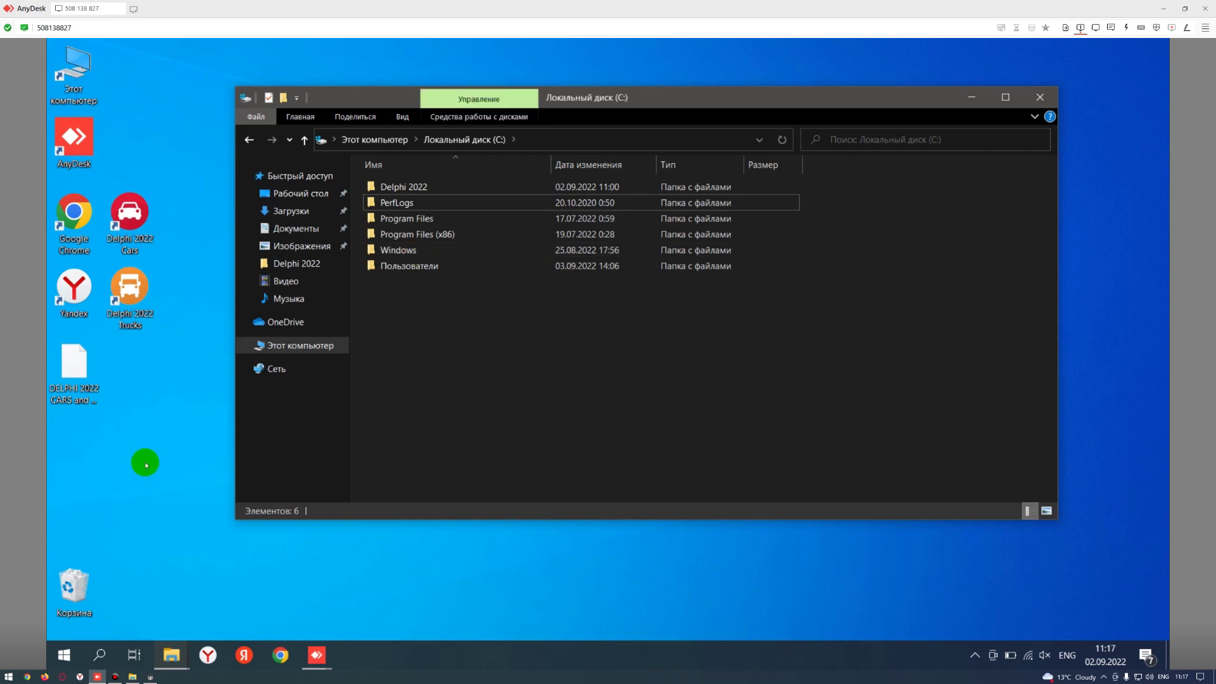
pyautogui.click(1040, 96)
# - Empty the Recycle Bin
pyautogui.rightClick(94, 571)
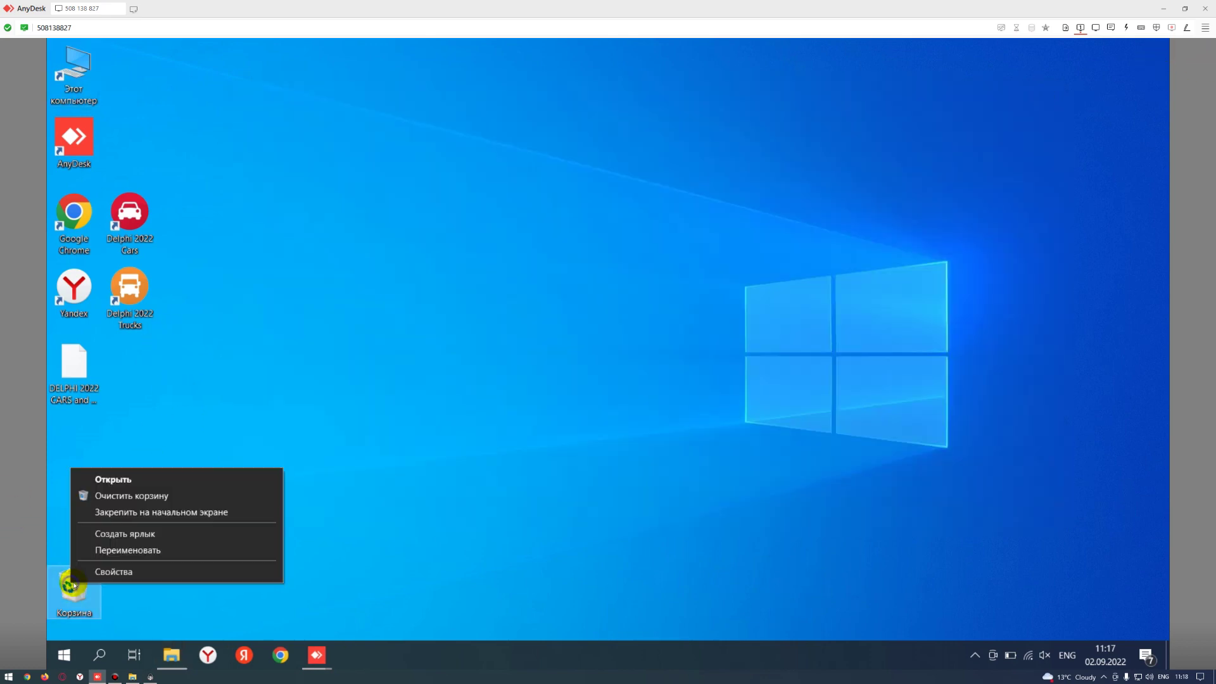
pyautogui.click(104, 493)
pyautogui.press('Return')
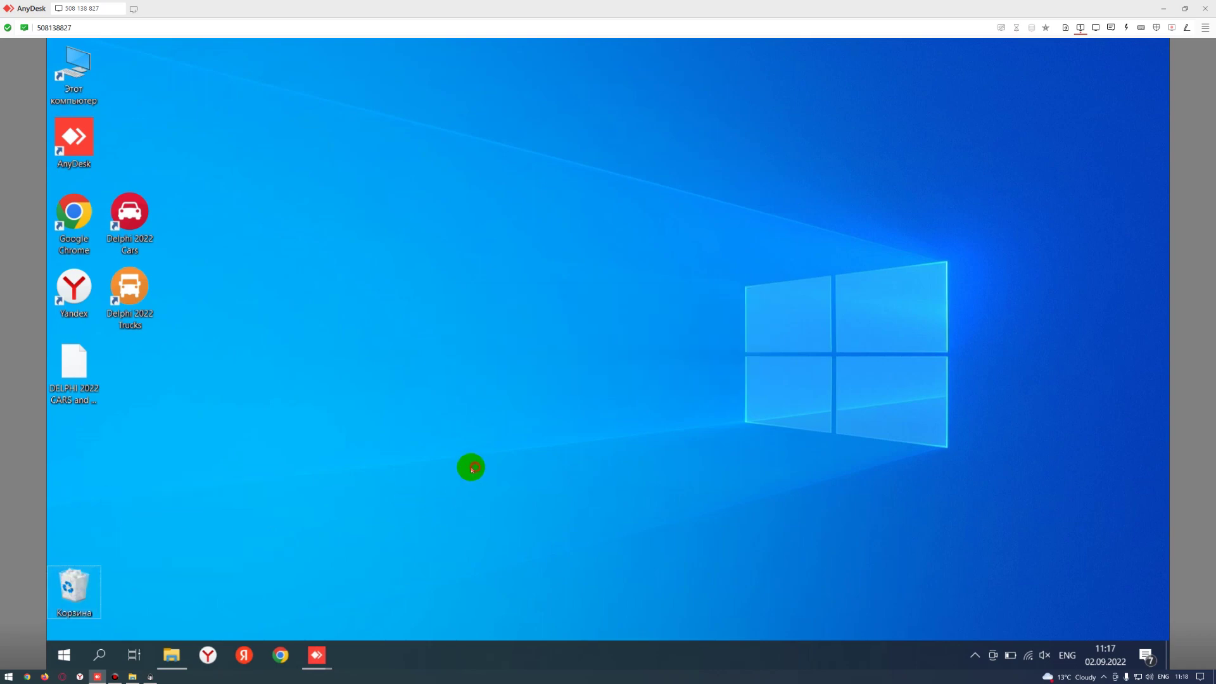